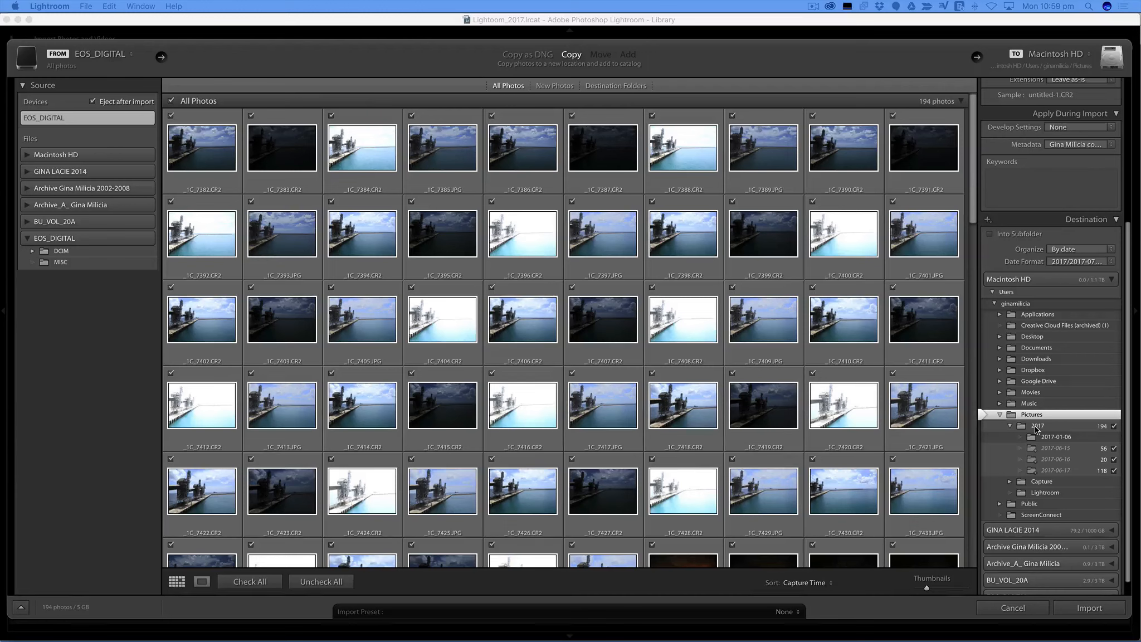
Examine the dated subfolders planned under Pictures > 2017 in the import destination's folder tree
{"action": "scroll", "coordinate": [1035, 426], "scroll_direction": "down", "scroll_amount": 3}
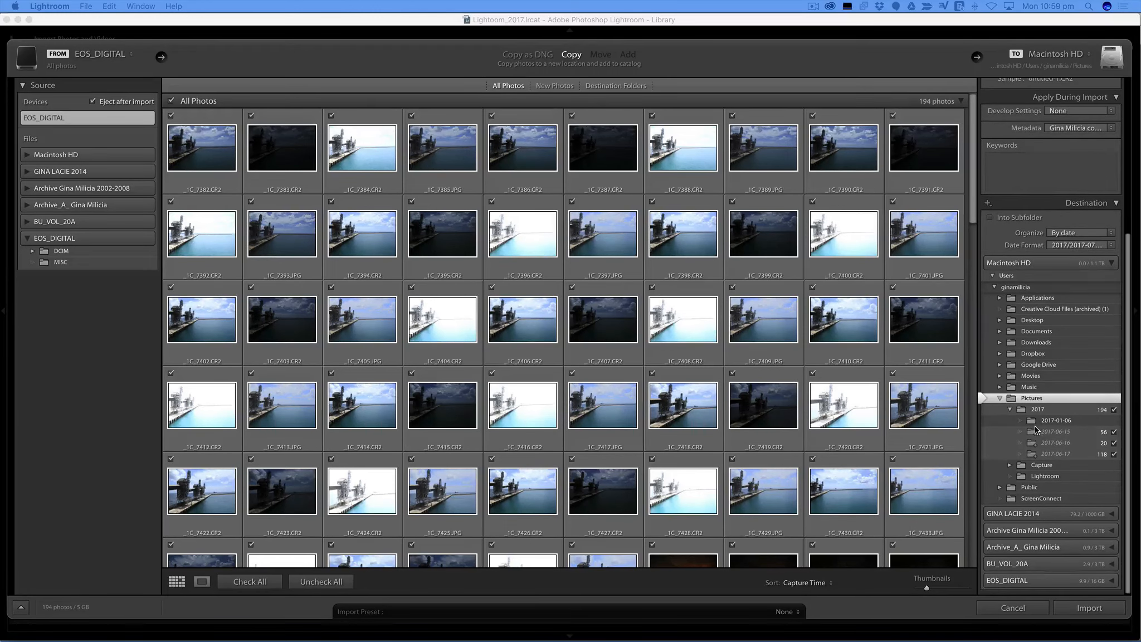
{"action": "scroll", "coordinate": [1035, 426], "scroll_direction": "down", "scroll_amount": 1}
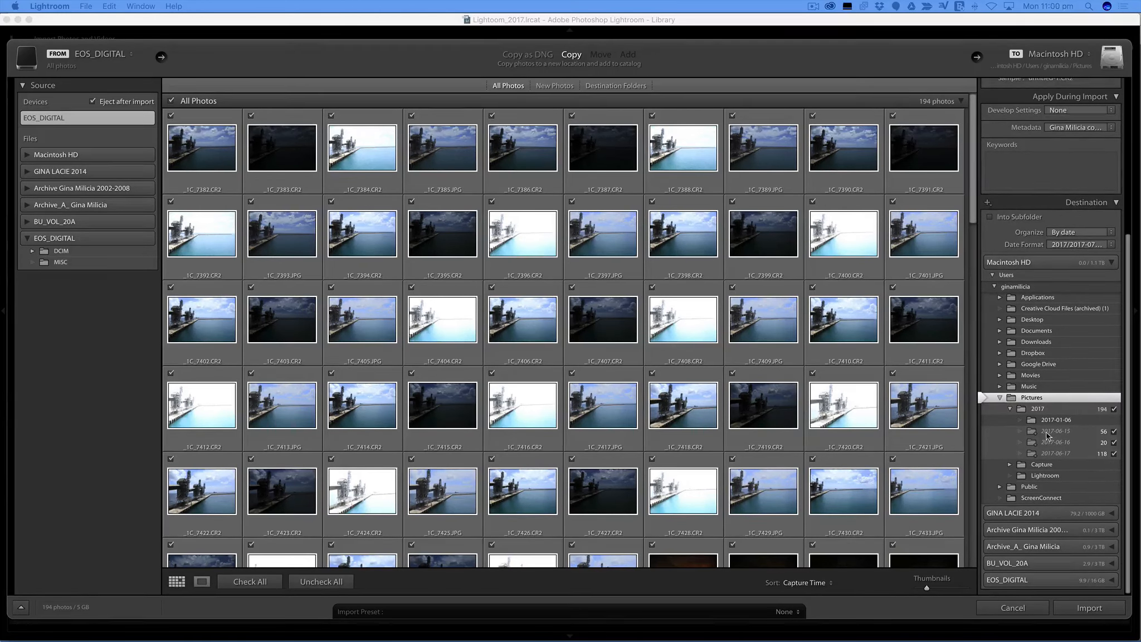
{"action": "scroll", "coordinate": [1045, 437], "scroll_direction": "up", "scroll_amount": 1}
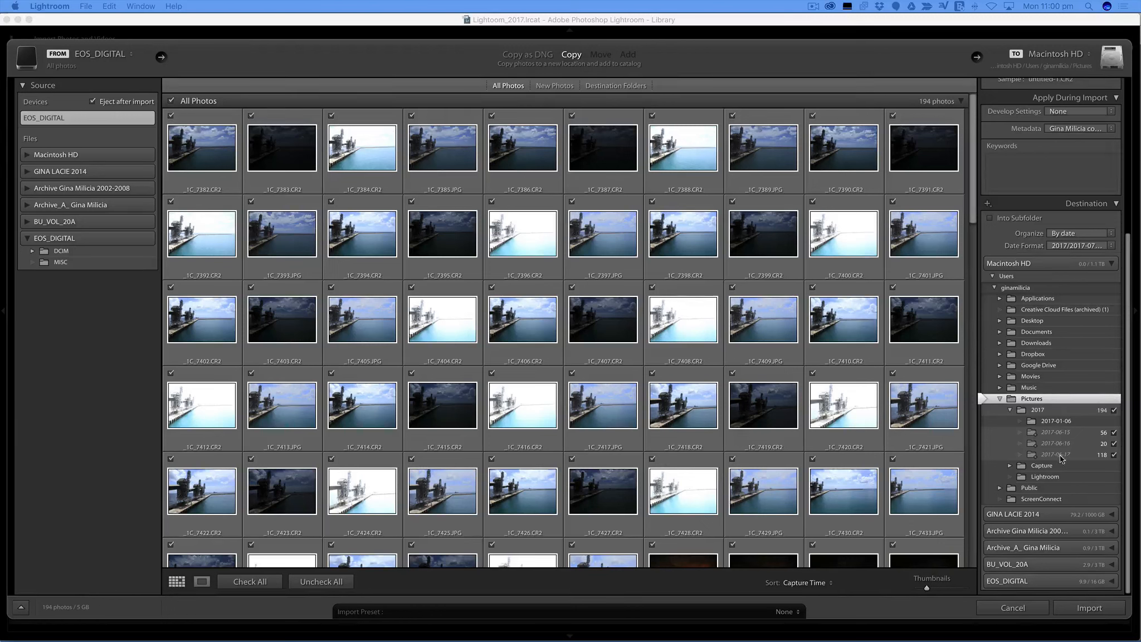
{"action": "scroll", "coordinate": [1042, 427], "scroll_direction": "up", "scroll_amount": 2}
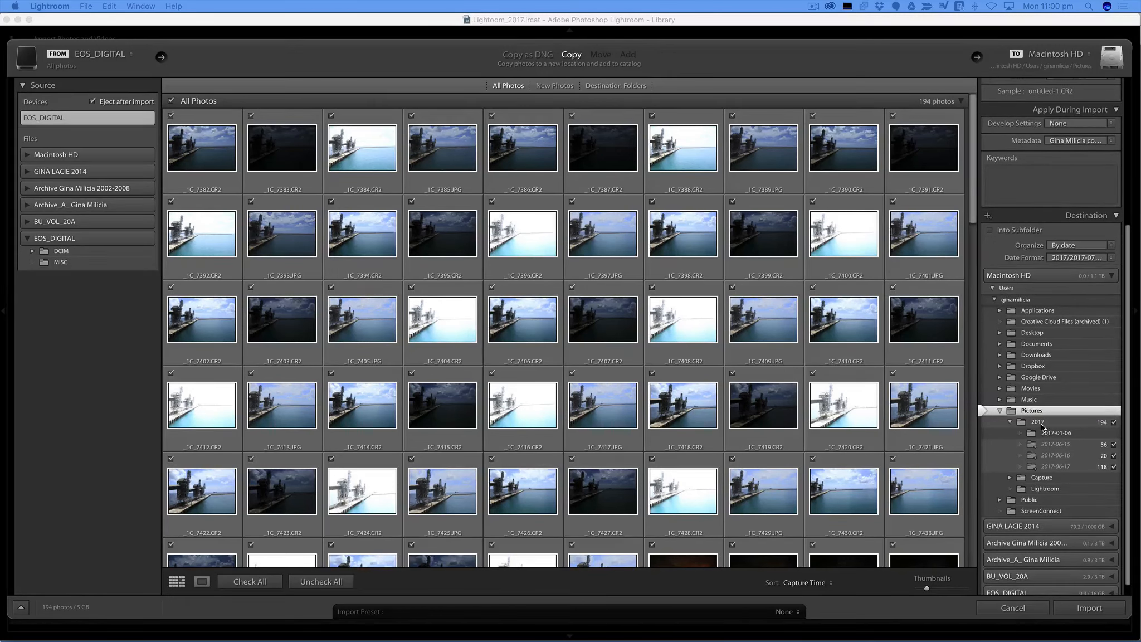
{"action": "scroll", "coordinate": [1041, 423], "scroll_direction": "up", "scroll_amount": 3}
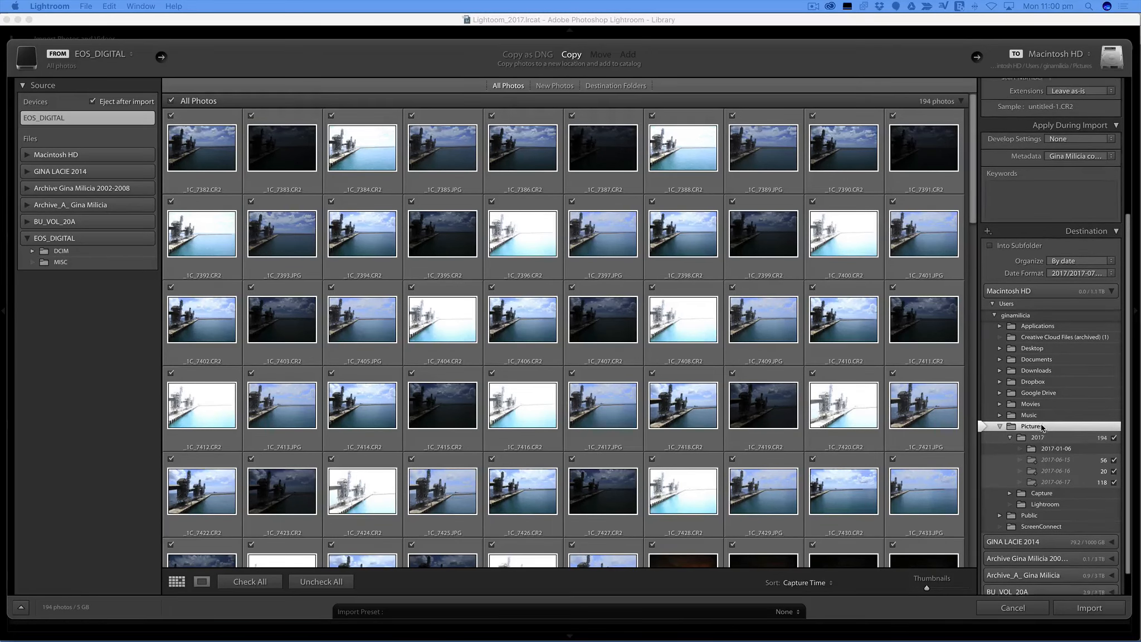
{"action": "scroll", "coordinate": [1042, 427], "scroll_direction": "up", "scroll_amount": 4}
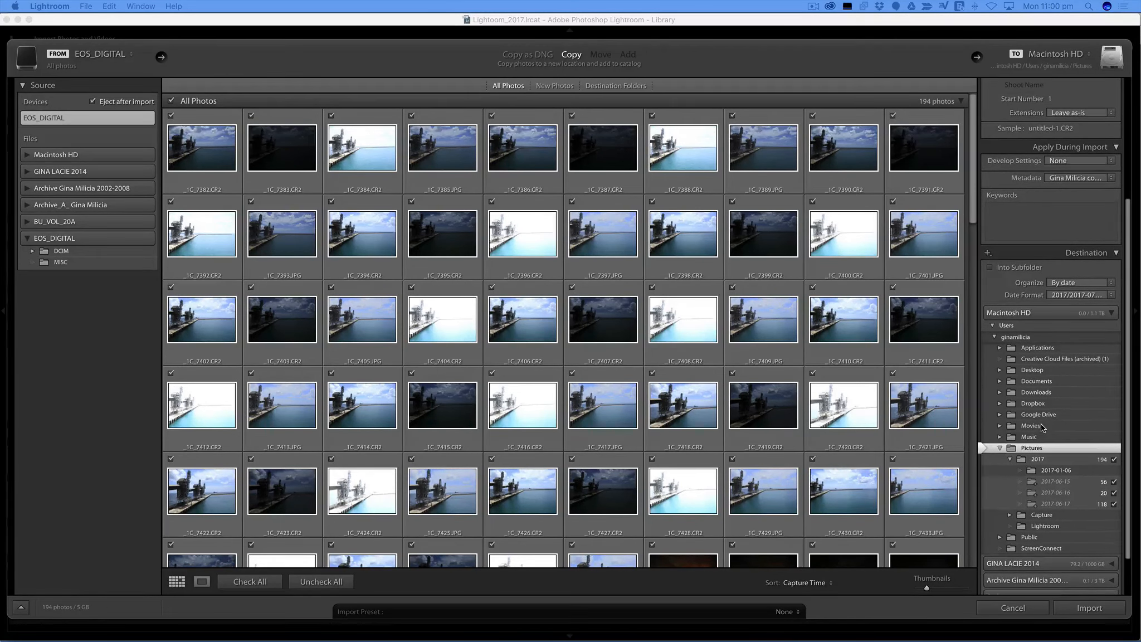
{"action": "scroll", "coordinate": [1041, 425], "scroll_direction": "up", "scroll_amount": 1}
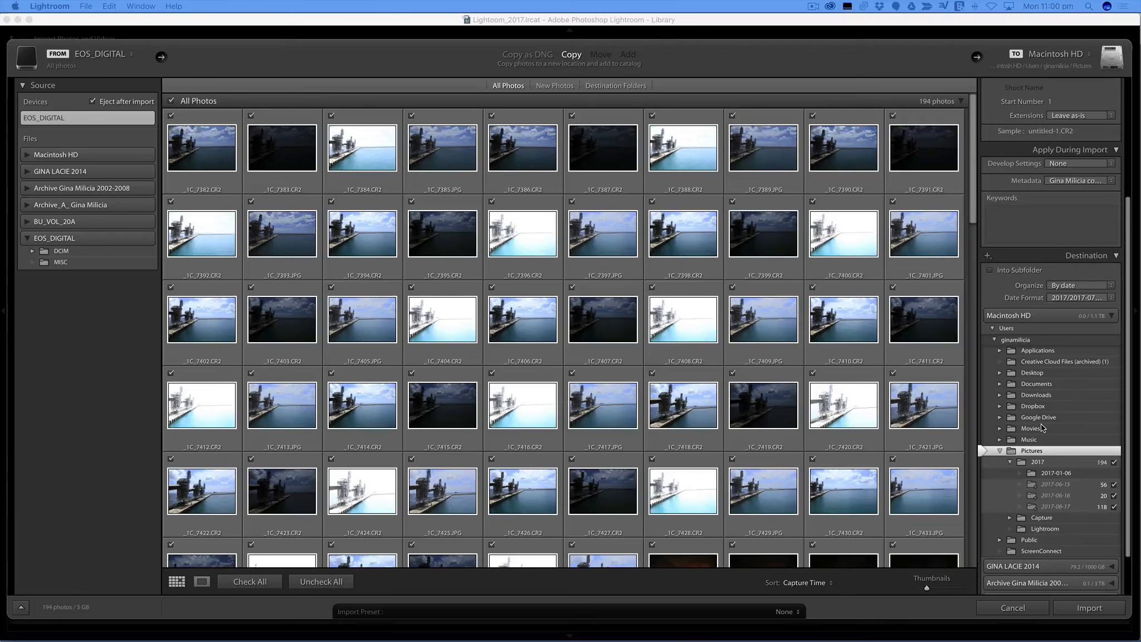
{"action": "scroll", "coordinate": [1041, 428], "scroll_direction": "up", "scroll_amount": 1}
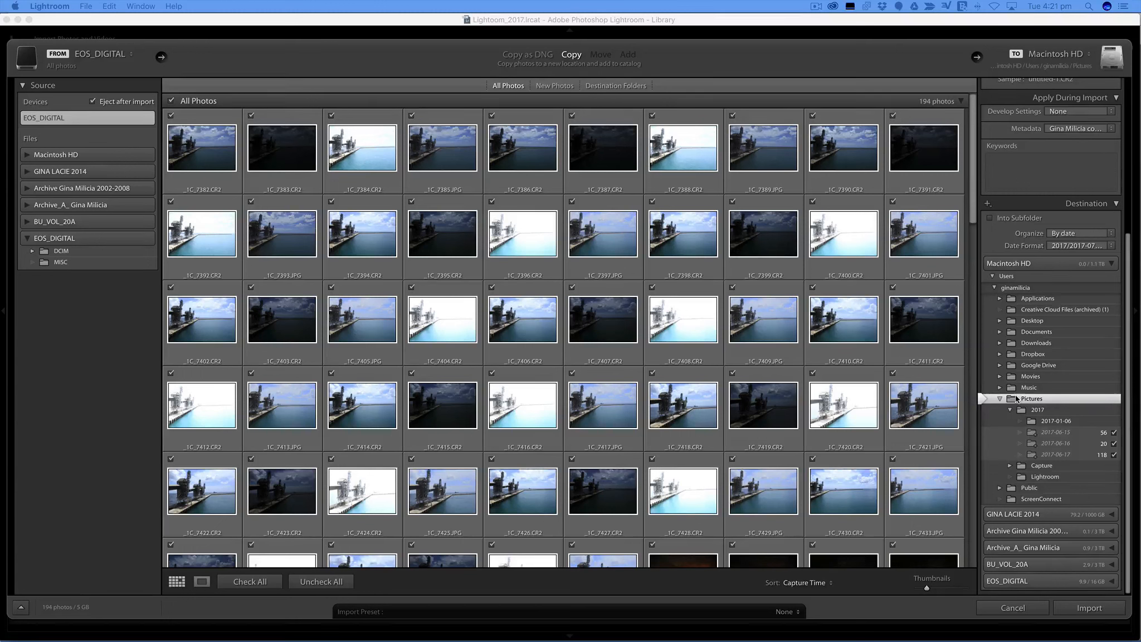
Choose the Lightroom folder inside Pictures as the import destination and place the photos into a subfolder named Test
{"action": "left_click", "coordinate": [1039, 477]}
{"action": "scroll", "coordinate": [1045, 482], "scroll_direction": "up", "scroll_amount": 2}
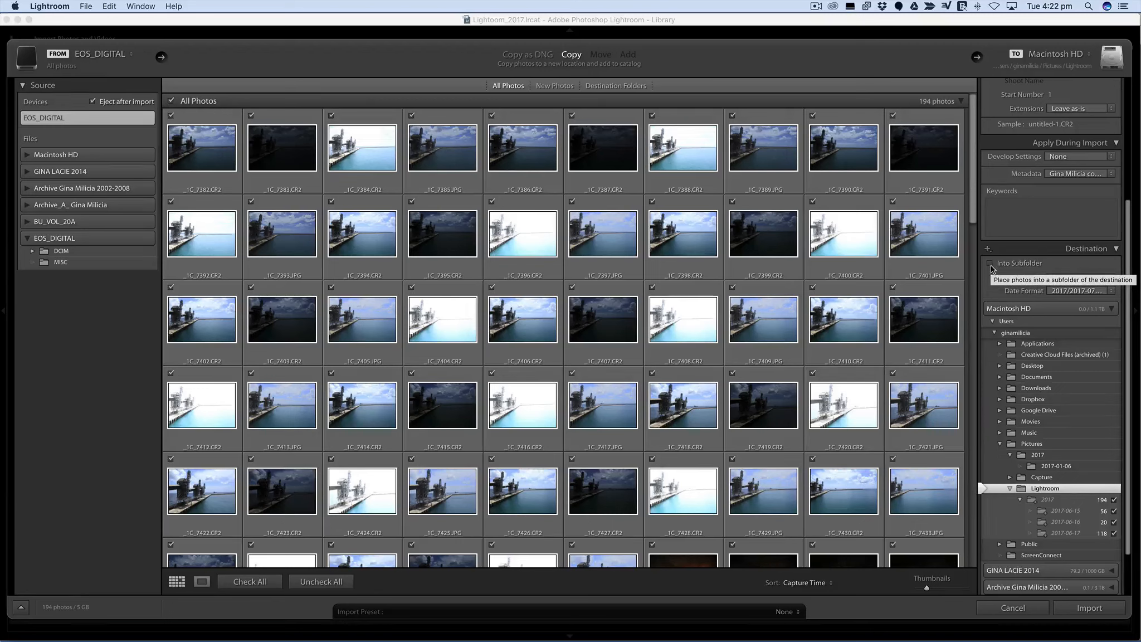
{"action": "left_click", "coordinate": [991, 265]}
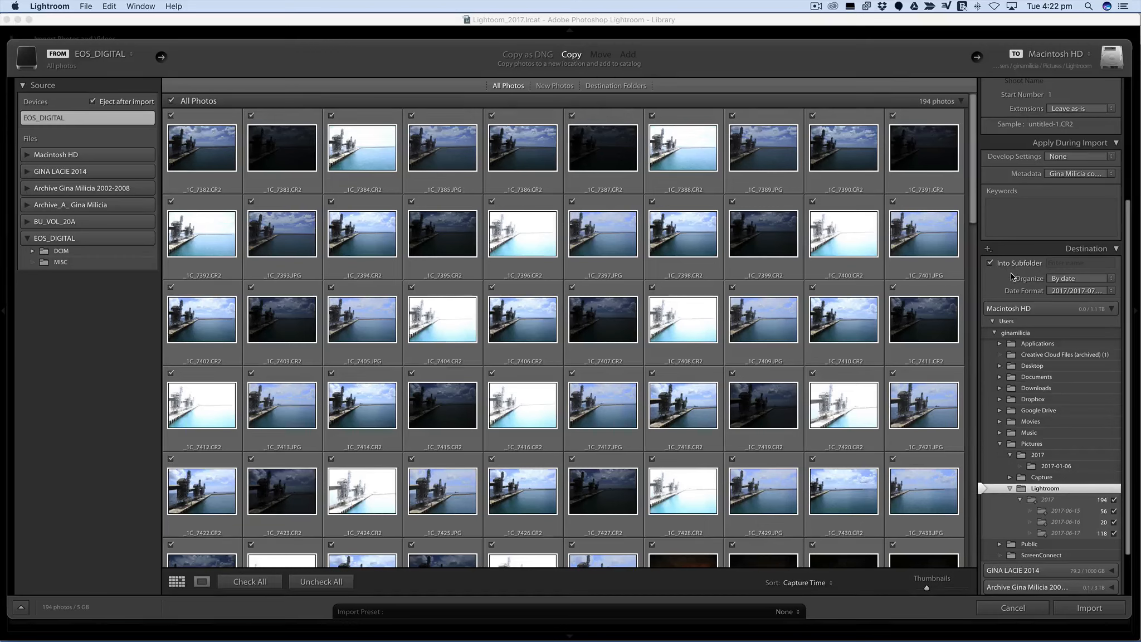
{"action": "left_click", "coordinate": [1060, 267]}
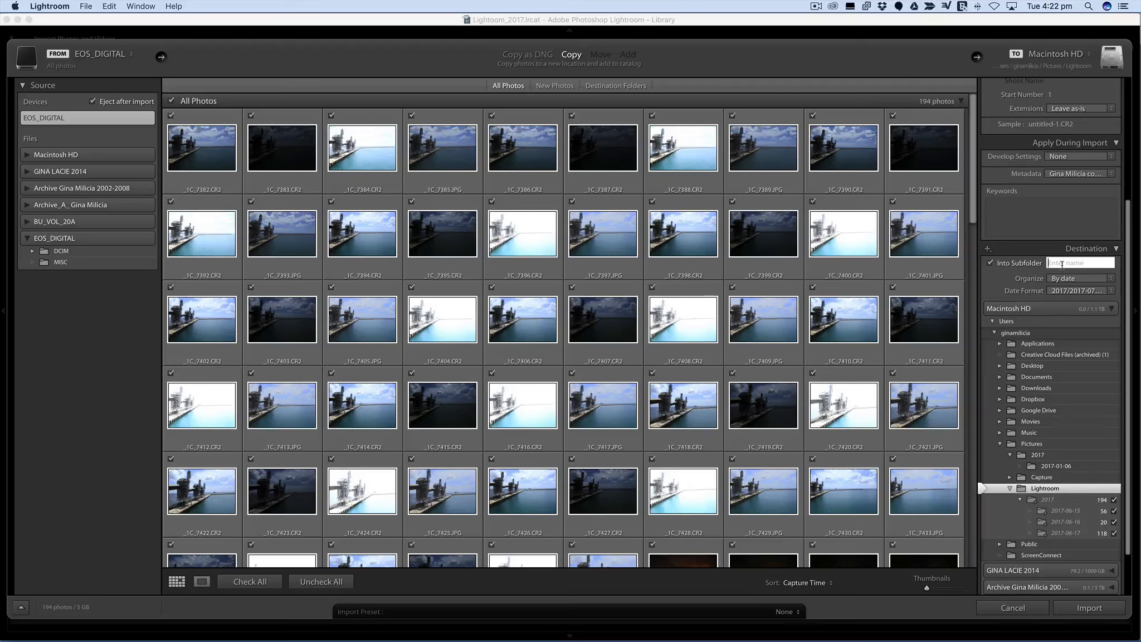
{"action": "type", "text": "Test"}
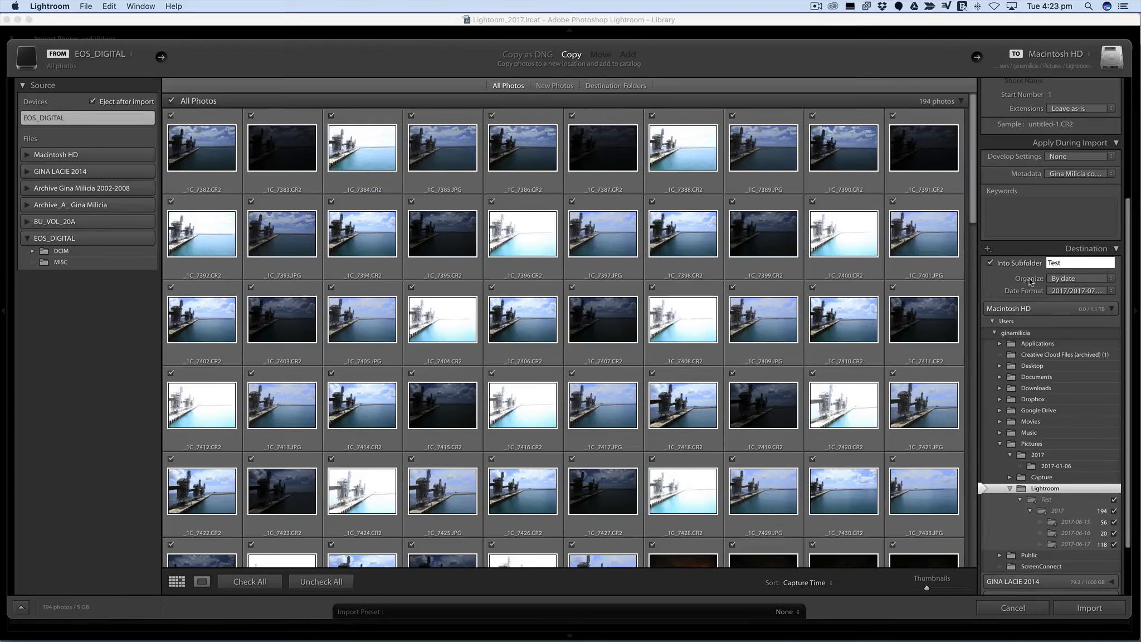
Try organizing the imported photos into one folder, and return the organization to By date
{"action": "left_click", "coordinate": [1065, 279]}
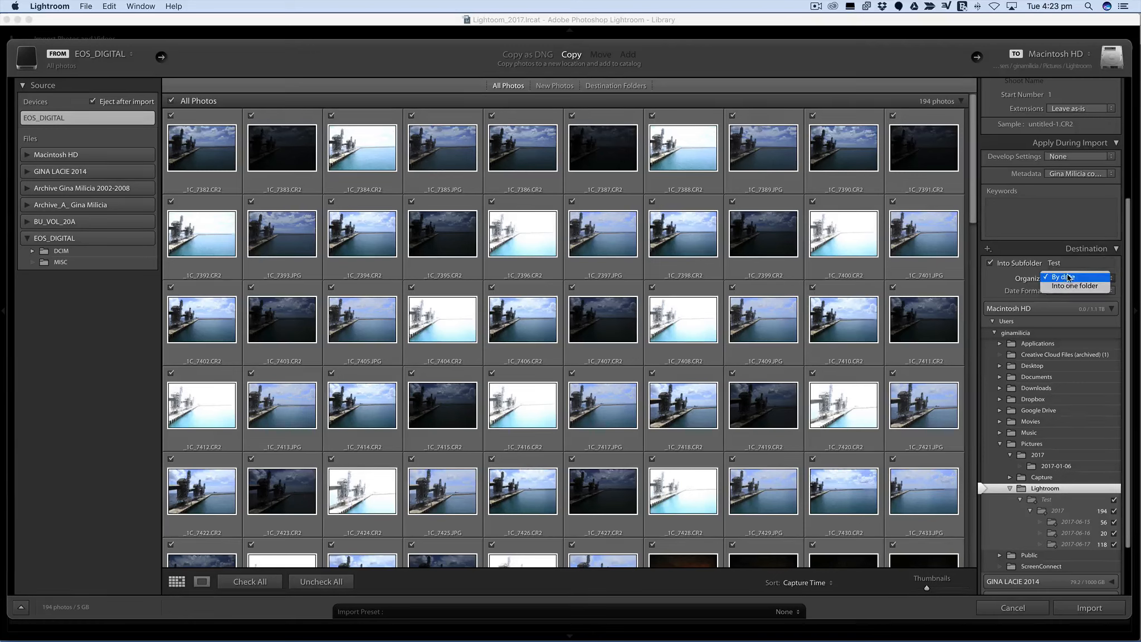
{"action": "left_click", "coordinate": [1051, 285]}
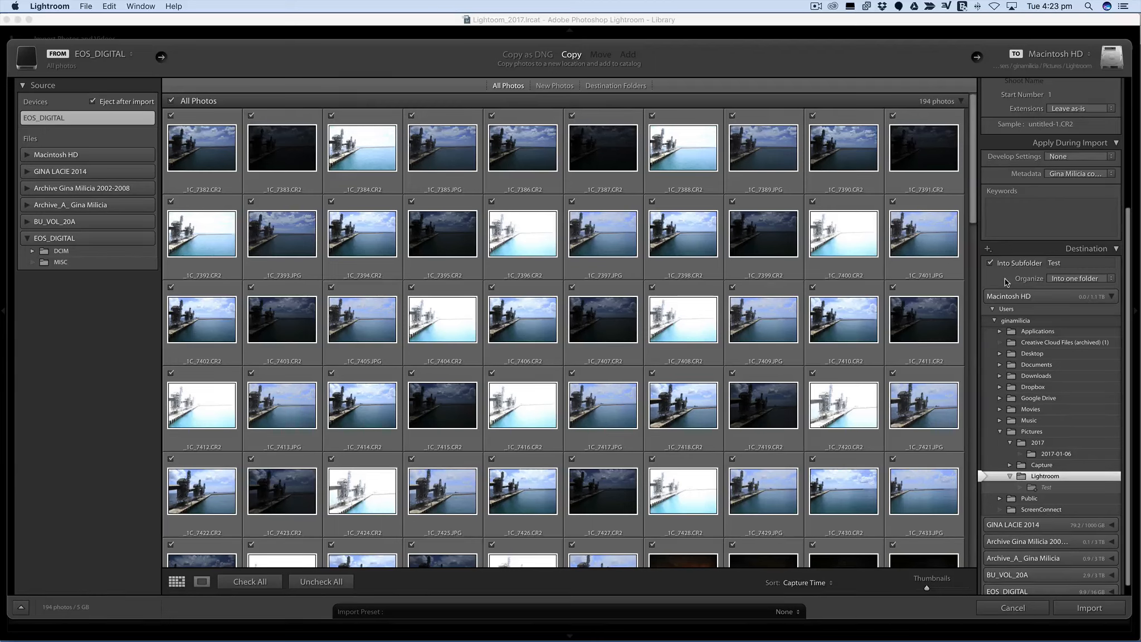
{"action": "left_click", "coordinate": [1057, 278]}
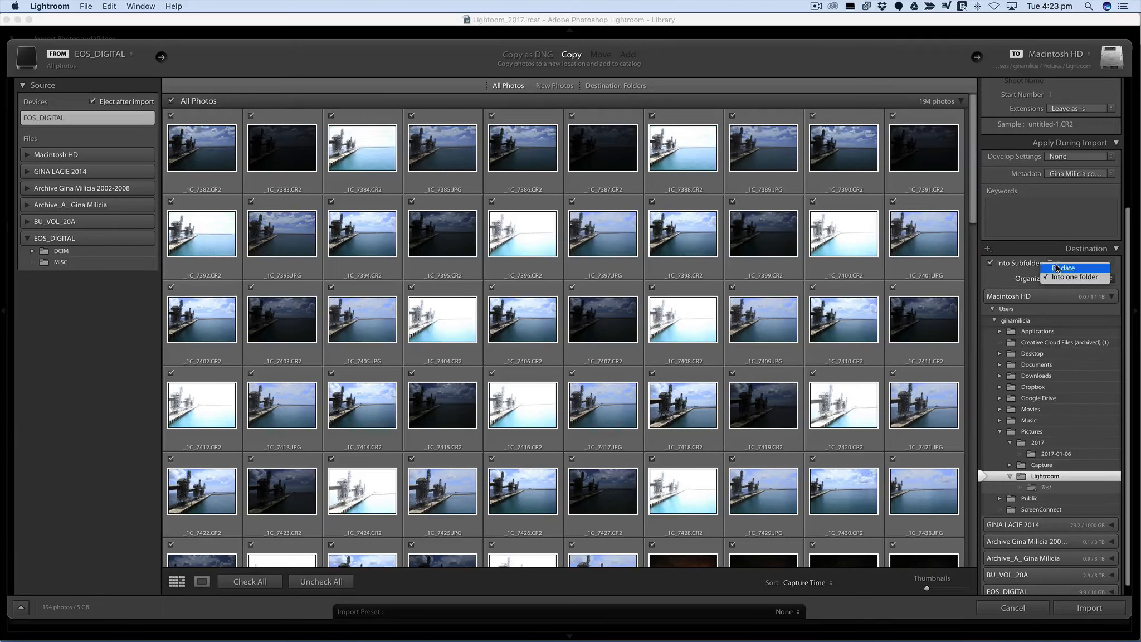
{"action": "left_click", "coordinate": [1058, 268]}
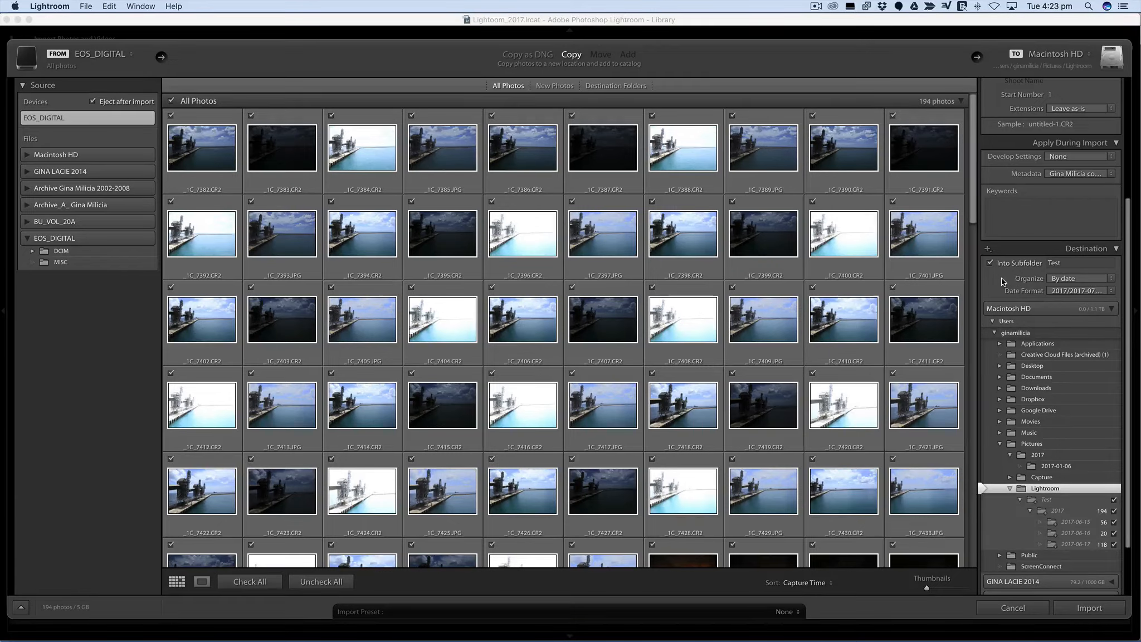
Turn off file renaming for the import
{"action": "scroll", "coordinate": [735, 244], "scroll_direction": "down", "scroll_amount": 20}
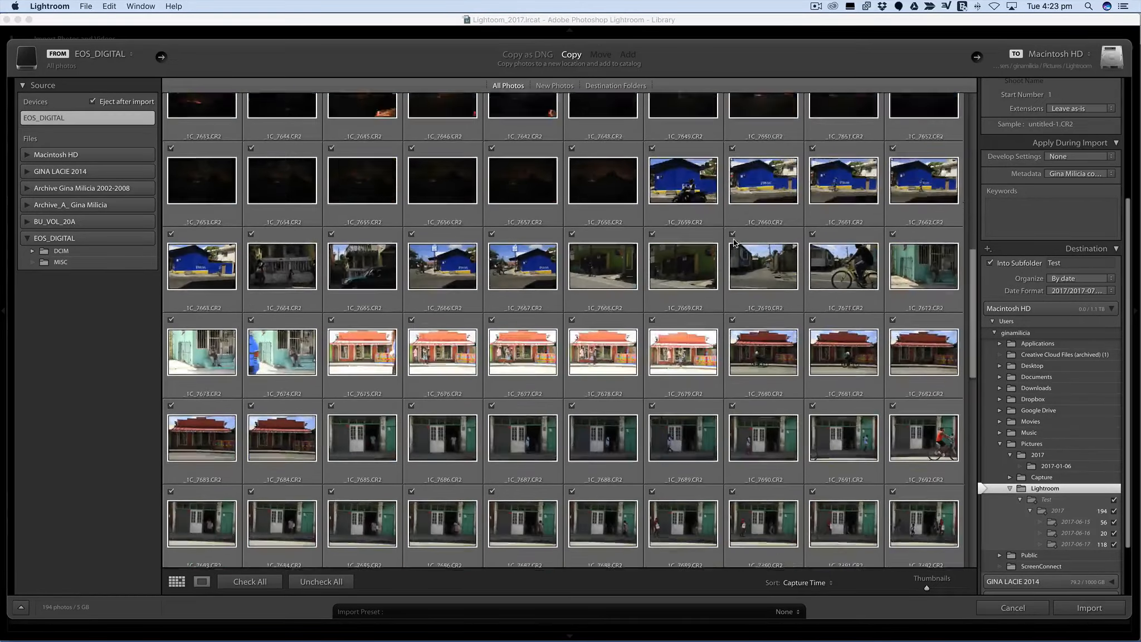
{"action": "scroll", "coordinate": [733, 243], "scroll_direction": "down", "scroll_amount": 10}
{"action": "scroll", "coordinate": [733, 243], "scroll_direction": "up", "scroll_amount": 20}
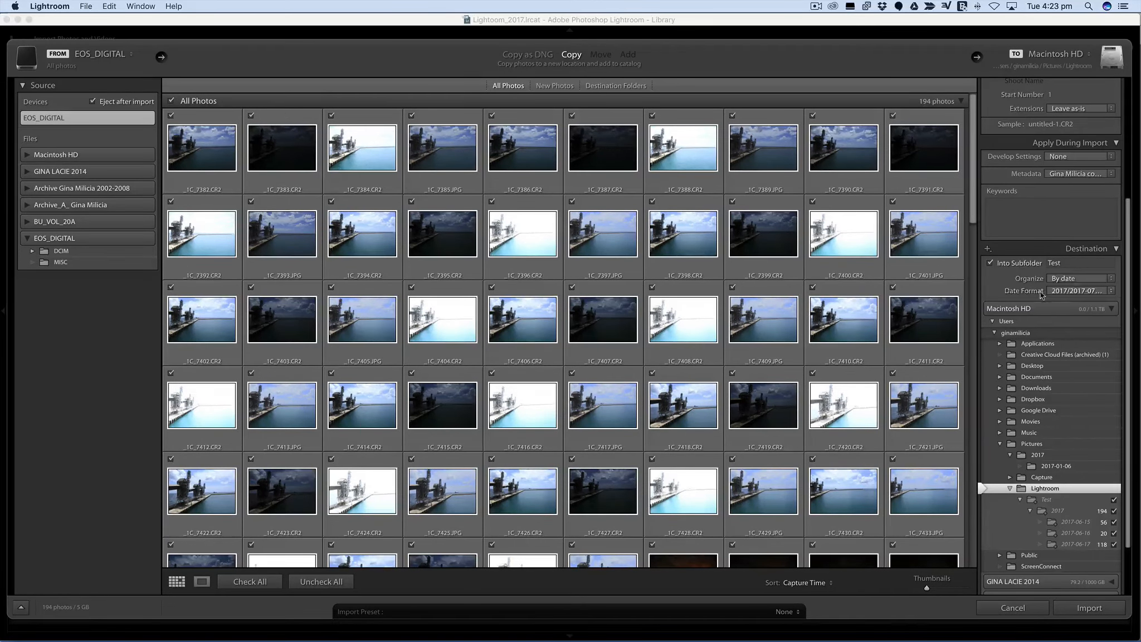
{"action": "scroll", "coordinate": [996, 280], "scroll_direction": "down", "scroll_amount": 1}
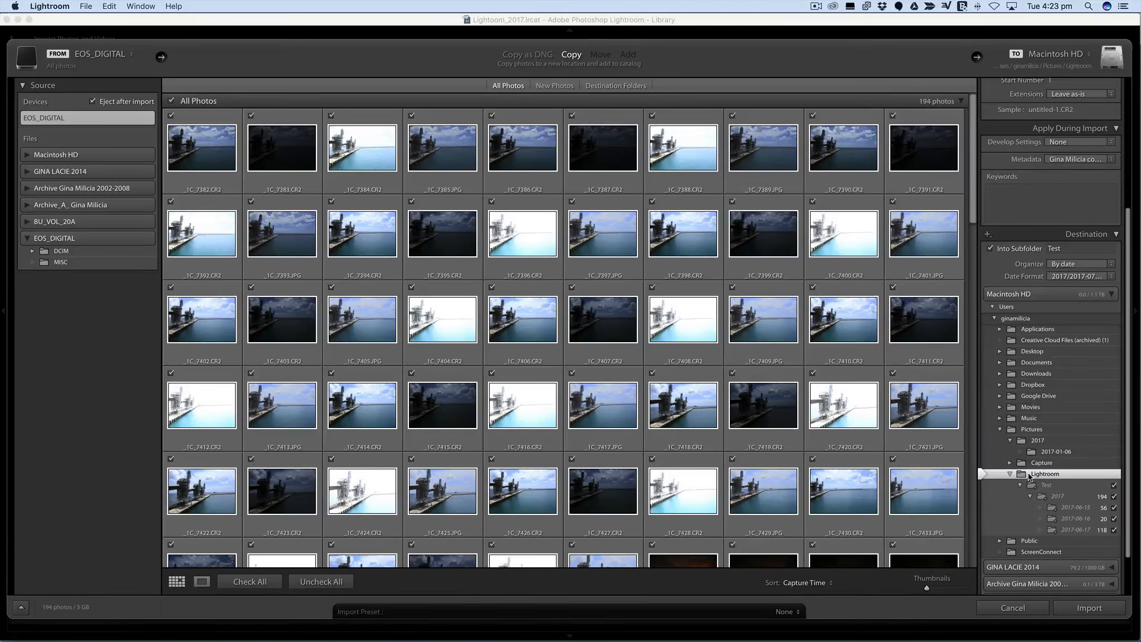
{"action": "scroll", "coordinate": [1029, 476], "scroll_direction": "up", "scroll_amount": 6}
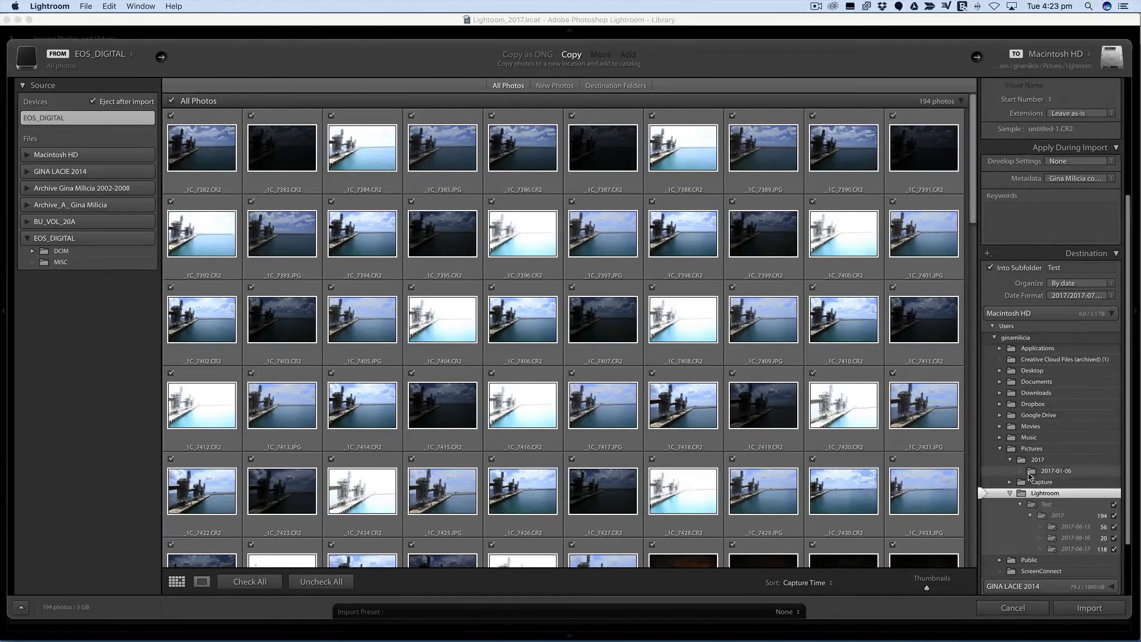
{"action": "scroll", "coordinate": [1075, 336], "scroll_direction": "up", "scroll_amount": 2}
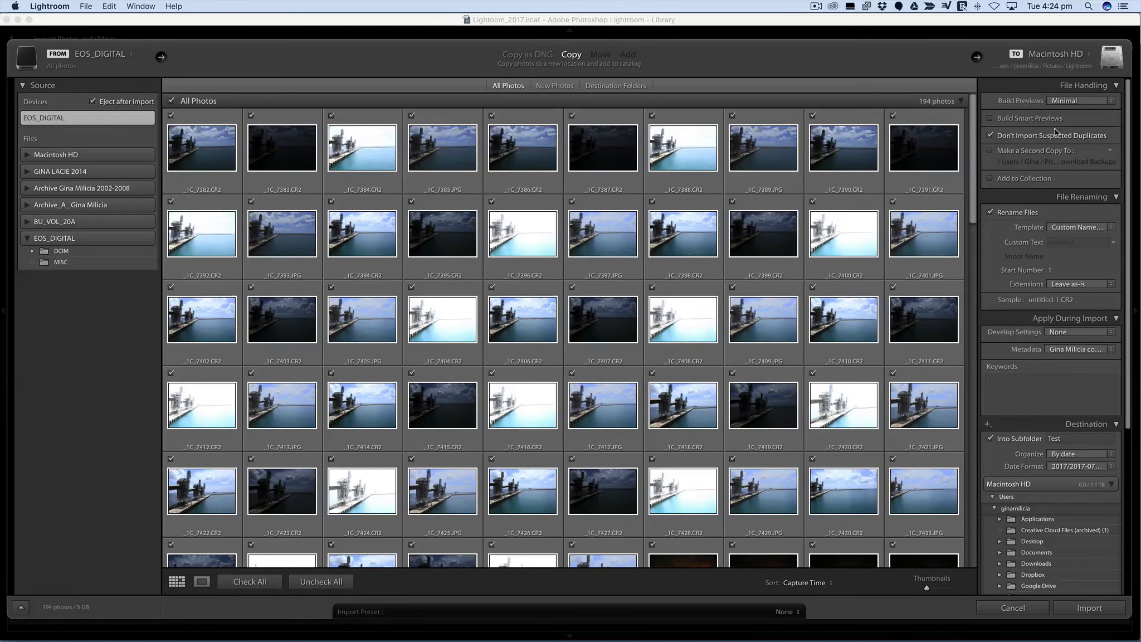
{"action": "left_click", "coordinate": [990, 212]}
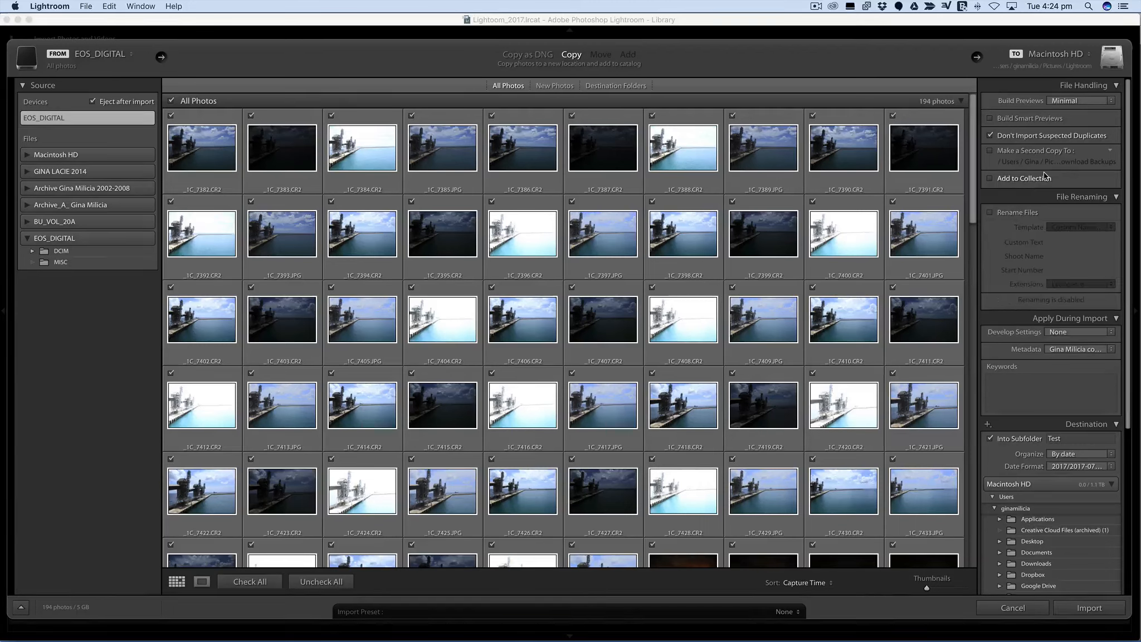
{"action": "scroll", "coordinate": [1045, 176], "scroll_direction": "down", "scroll_amount": 1}
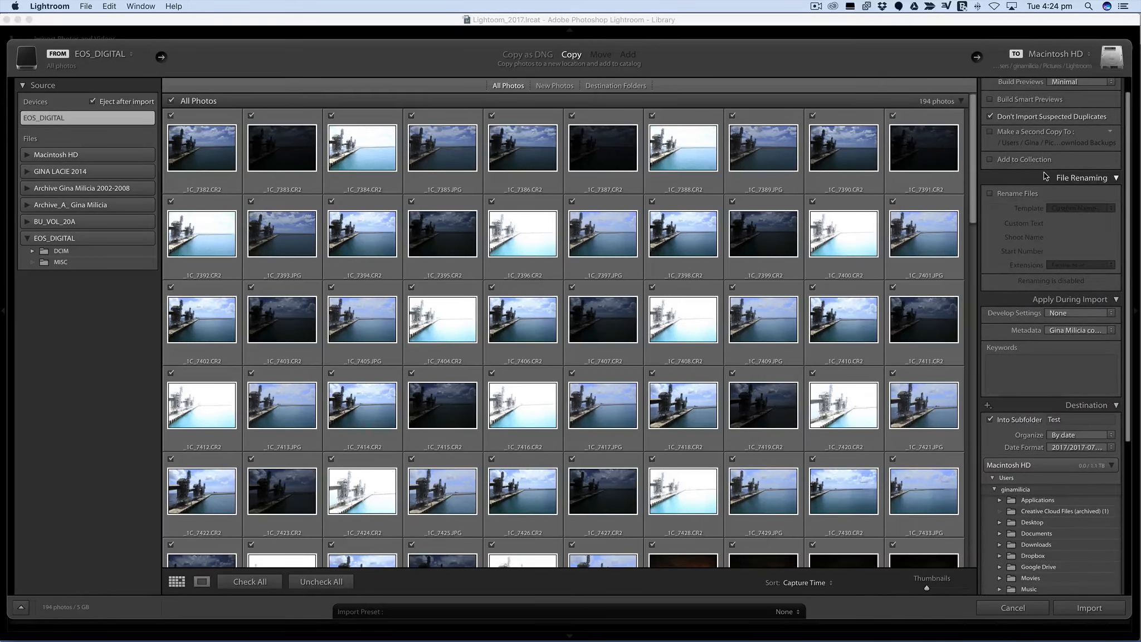
{"action": "scroll", "coordinate": [1045, 176], "scroll_direction": "up", "scroll_amount": 1}
{"action": "scroll", "coordinate": [1045, 176], "scroll_direction": "up", "scroll_amount": 1}
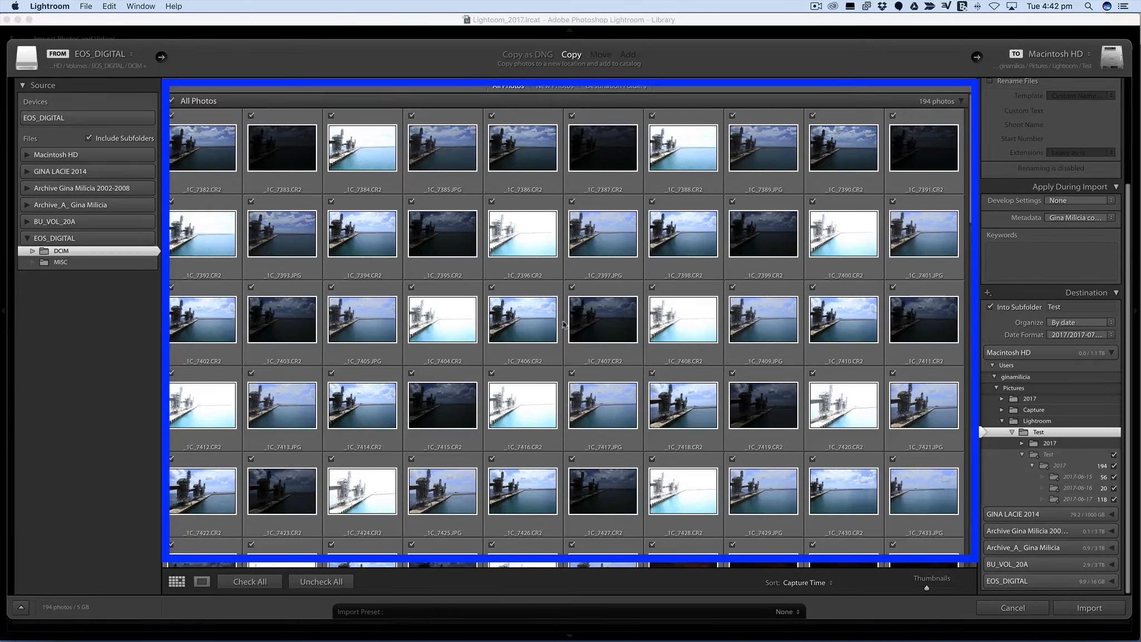
Look through the thumbnails of all photos on the card to judge which ones to import
{"action": "scroll", "coordinate": [424, 462], "scroll_direction": "down", "scroll_amount": 5}
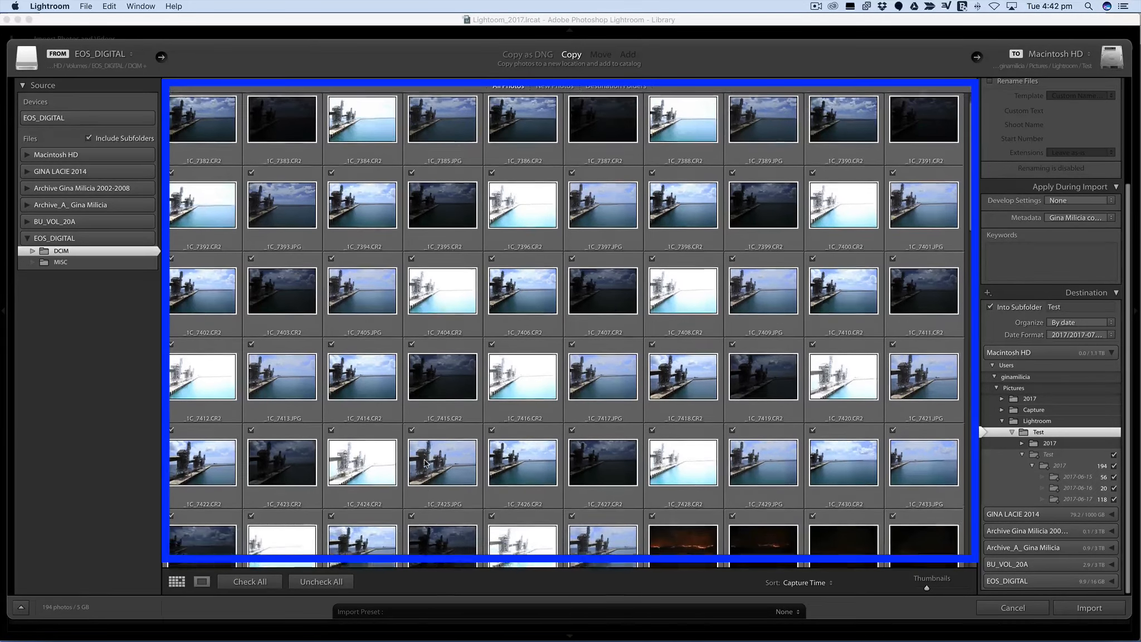
{"action": "scroll", "coordinate": [425, 461], "scroll_direction": "down", "scroll_amount": 15}
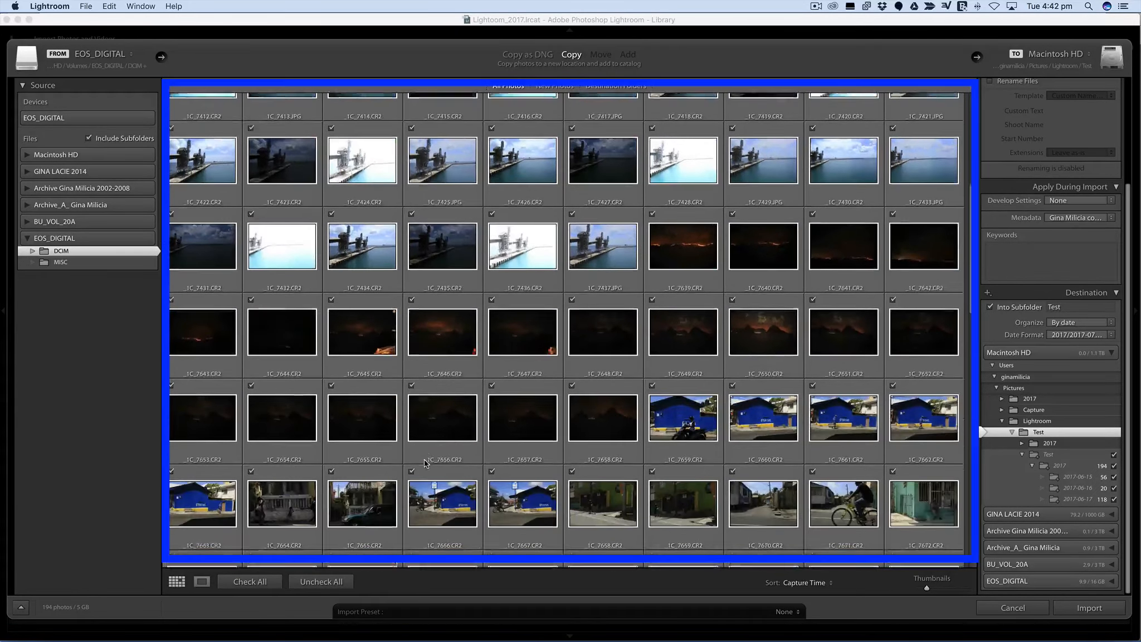
{"action": "scroll", "coordinate": [425, 461], "scroll_direction": "down", "scroll_amount": 10}
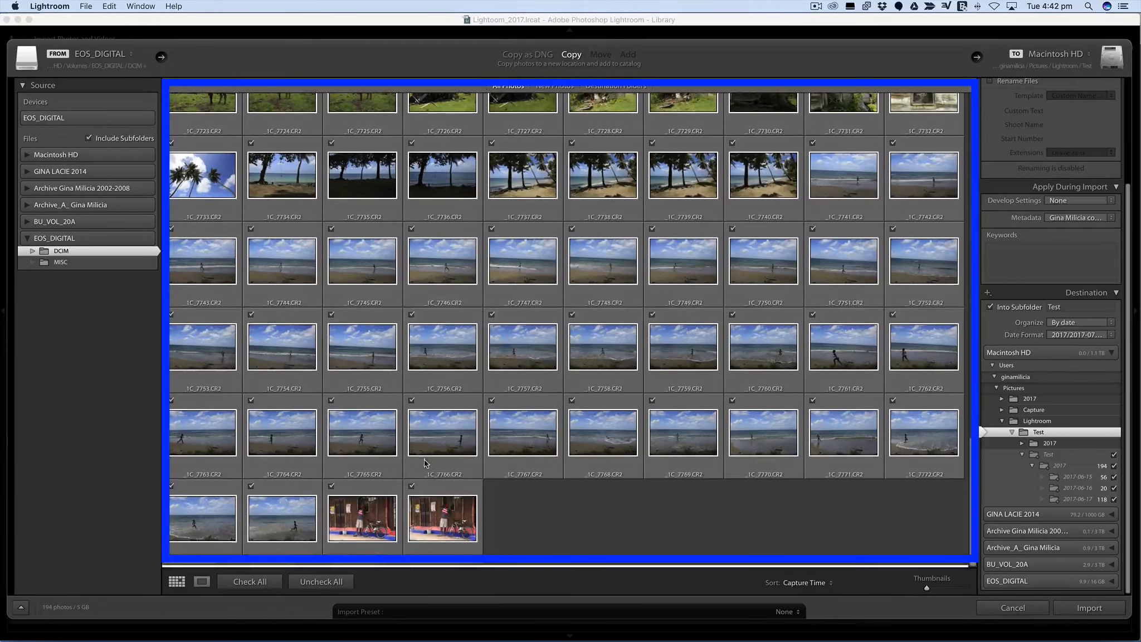
{"action": "scroll", "coordinate": [424, 459], "scroll_direction": "up", "scroll_amount": 8}
{"action": "scroll", "coordinate": [424, 462], "scroll_direction": "up", "scroll_amount": 20}
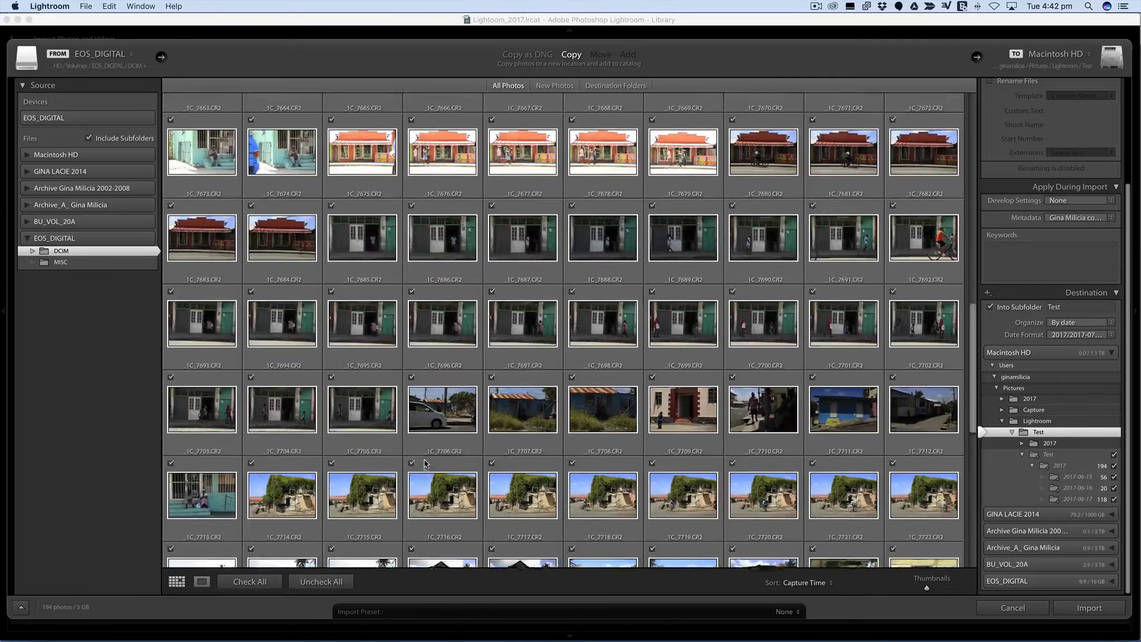
{"action": "scroll", "coordinate": [425, 459], "scroll_direction": "up", "scroll_amount": 7}
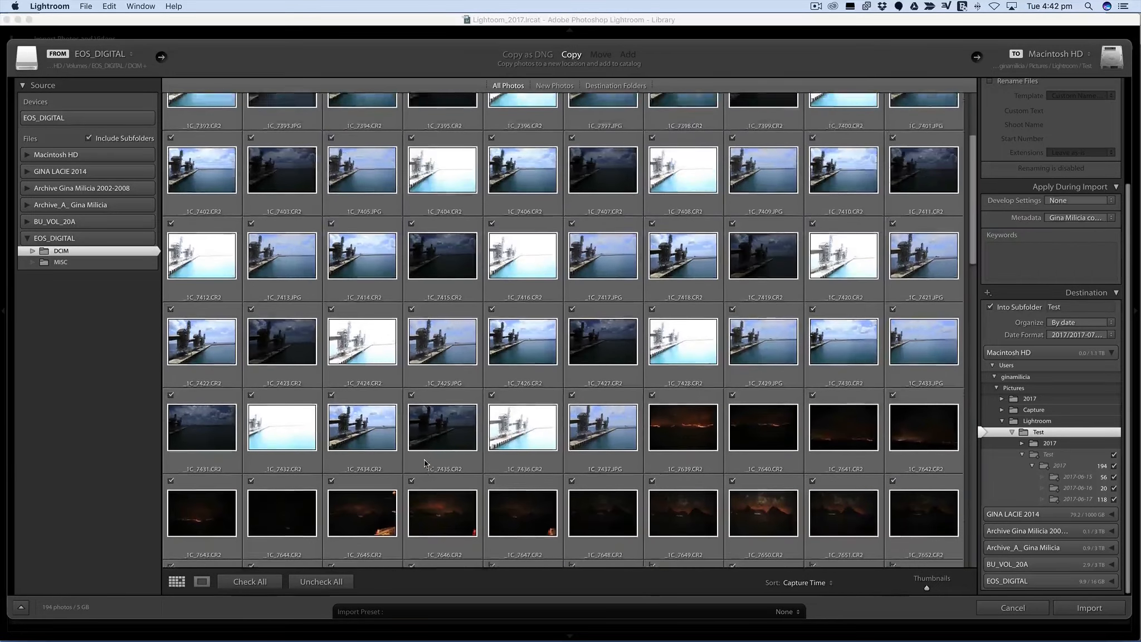
{"action": "scroll", "coordinate": [425, 463], "scroll_direction": "down", "scroll_amount": 2}
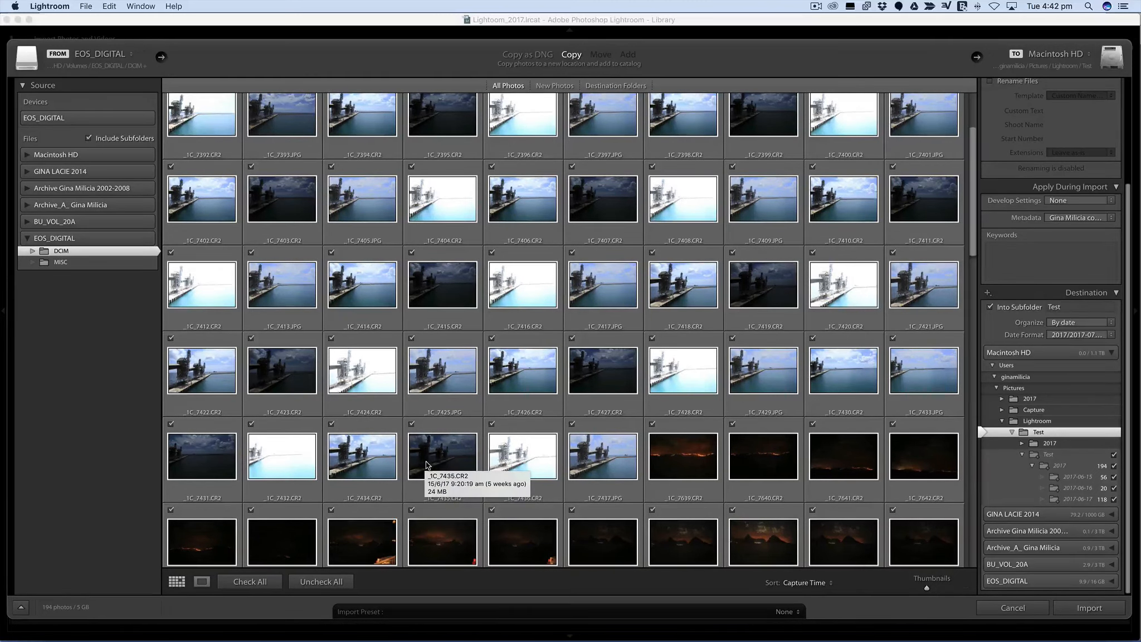
Exclude the dark night photos _1C_7643 through _1C_7651 from the import
{"action": "scroll", "coordinate": [426, 464], "scroll_direction": "down", "scroll_amount": 4}
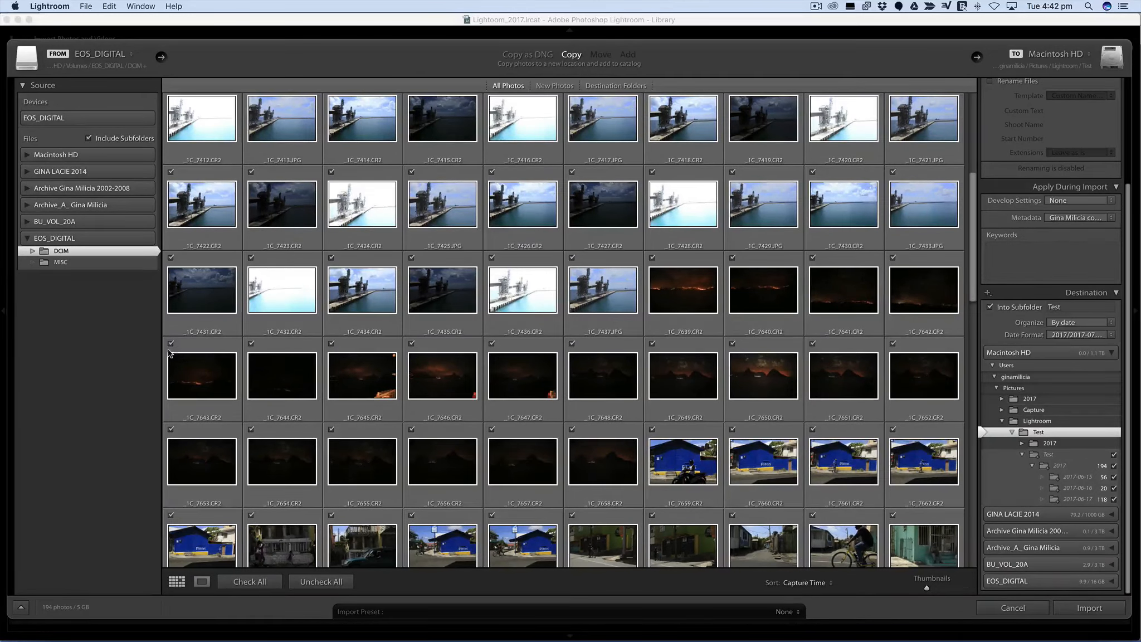
{"action": "left_click", "coordinate": [172, 343]}
{"action": "left_click", "coordinate": [251, 344]}
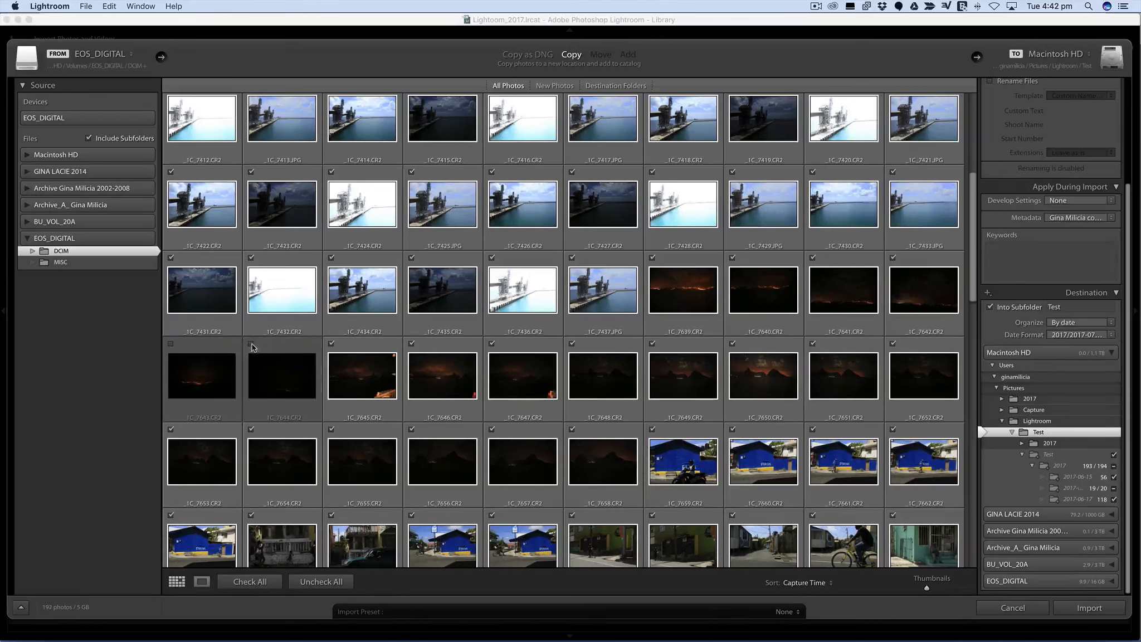
{"action": "left_click", "coordinate": [333, 343]}
{"action": "left_click", "coordinate": [413, 343]}
{"action": "left_click", "coordinate": [491, 344]}
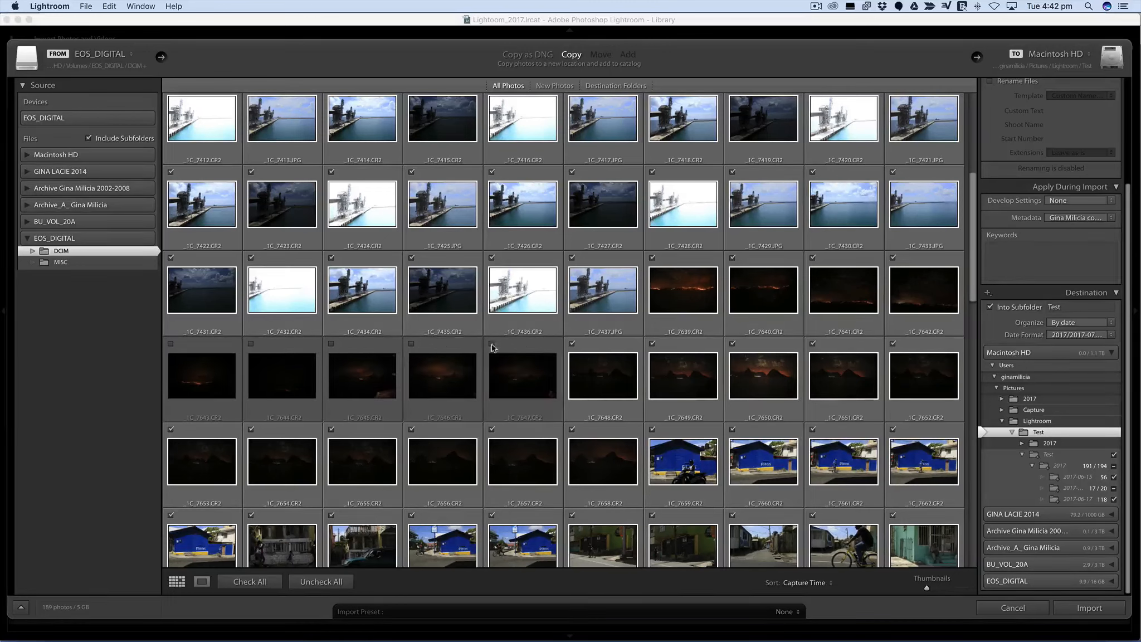
{"action": "left_click", "coordinate": [572, 344]}
{"action": "left_click", "coordinate": [651, 343]}
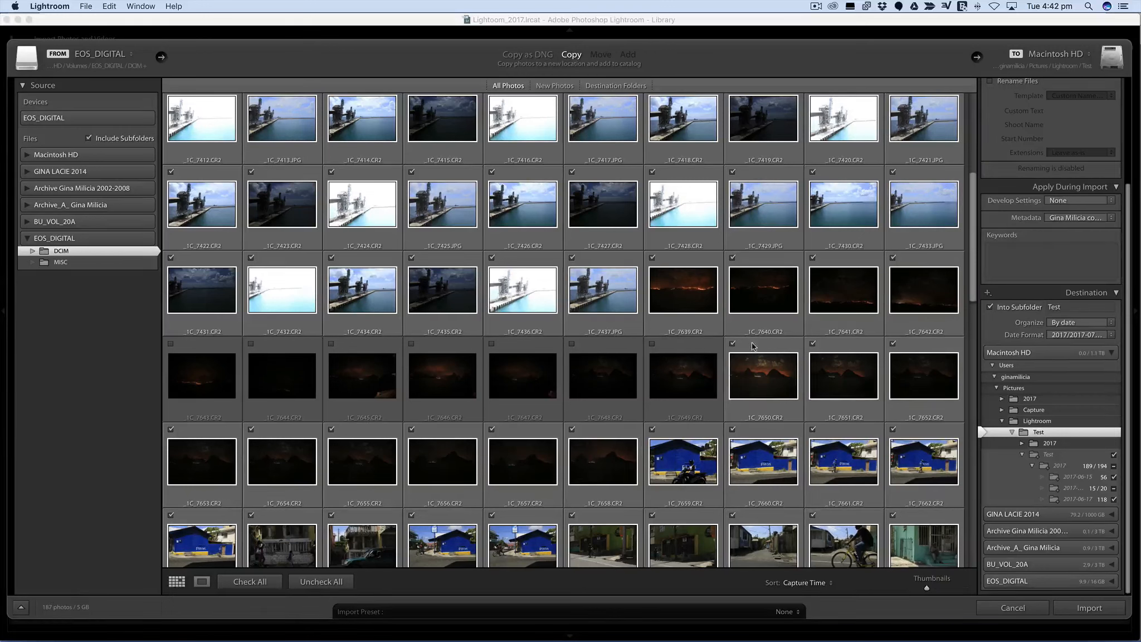
{"action": "left_click", "coordinate": [732, 344]}
{"action": "left_click", "coordinate": [812, 344]}
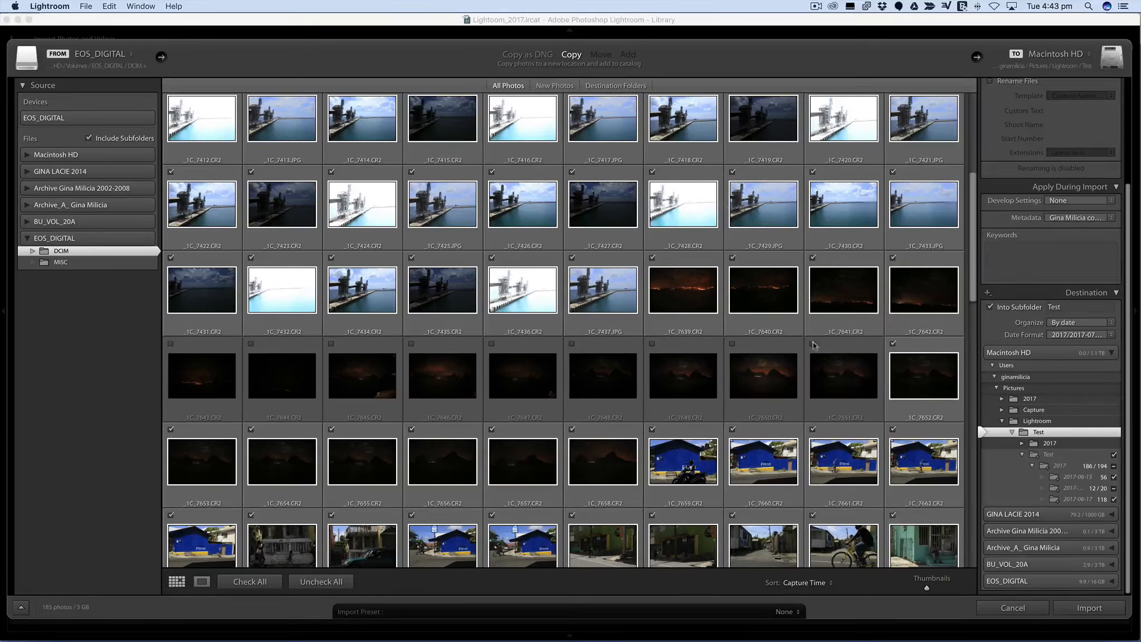
Exclude the night photos _1C_7639 through _1C_7642 and _1C_7652 from the import
{"action": "left_click", "coordinate": [813, 258]}
{"action": "left_click", "coordinate": [733, 258]}
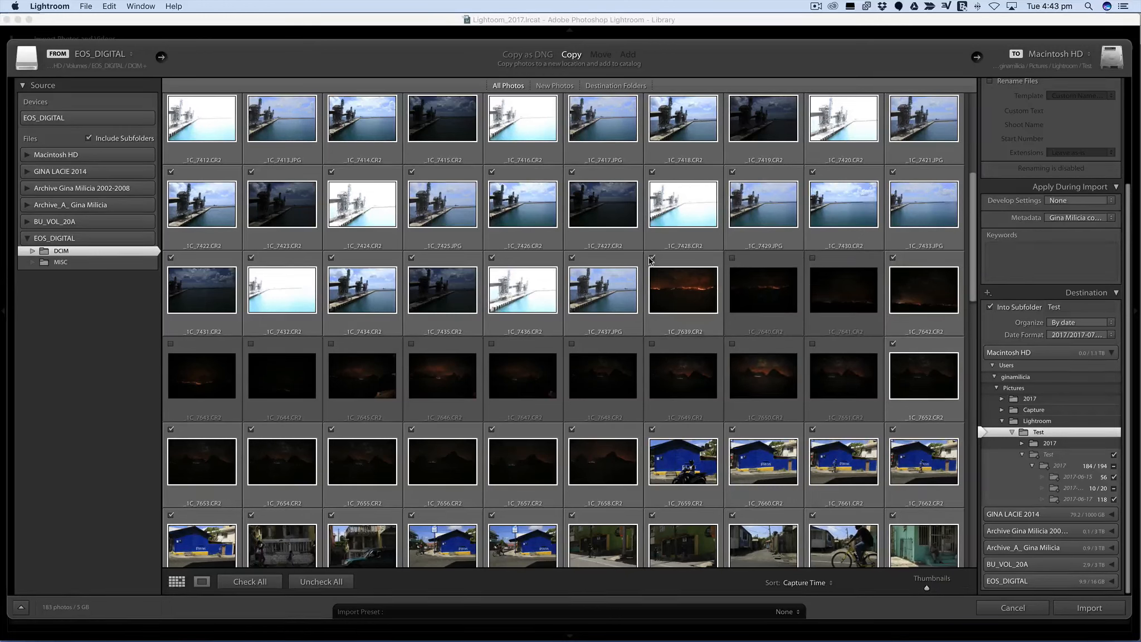
{"action": "left_click", "coordinate": [652, 258]}
{"action": "left_click", "coordinate": [893, 258]}
{"action": "left_click", "coordinate": [893, 344]}
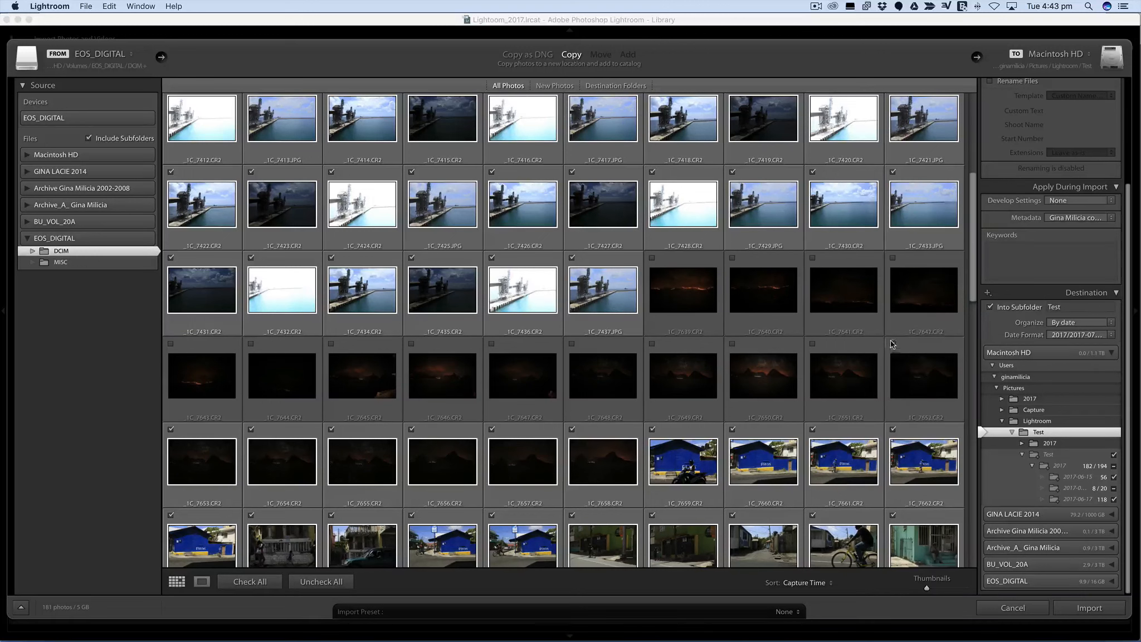
Exclude the remaining night photos, _1C_7653 through _1C_7658, from the import
{"action": "left_click", "coordinate": [572, 429]}
{"action": "left_click", "coordinate": [492, 429]}
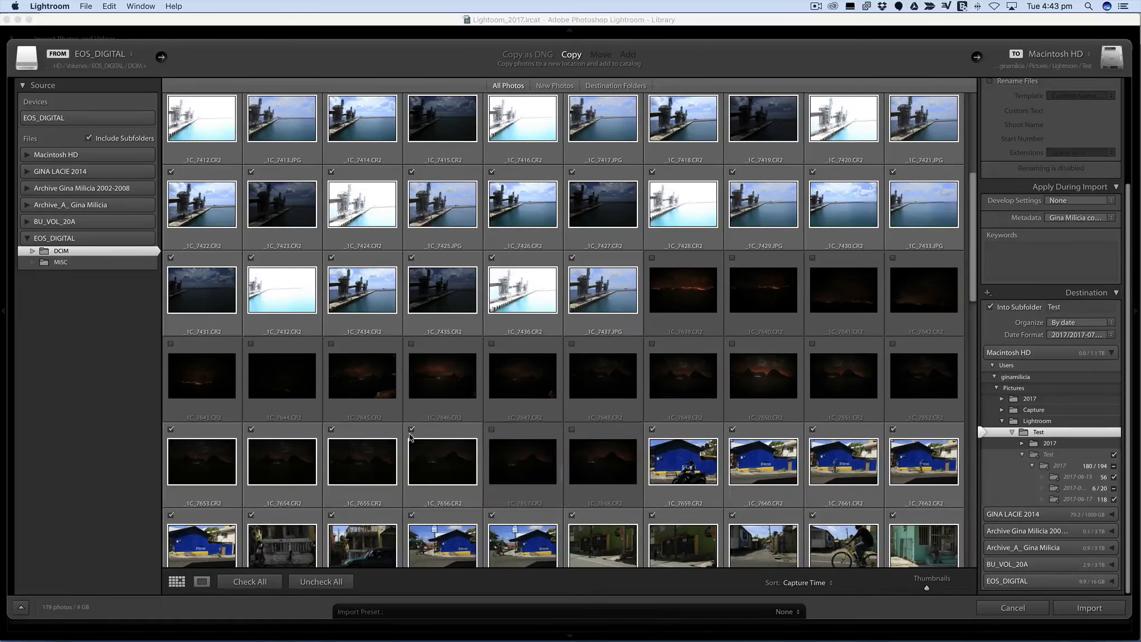
{"action": "left_click", "coordinate": [411, 430]}
{"action": "left_click", "coordinate": [331, 429]}
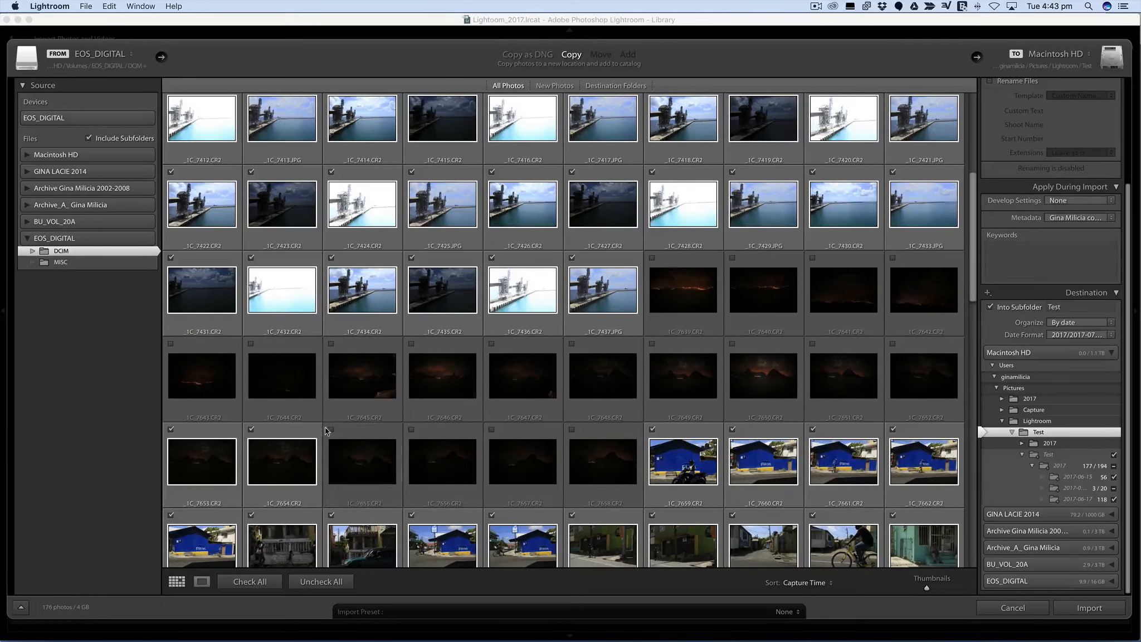
{"action": "left_click", "coordinate": [251, 430]}
{"action": "left_click", "coordinate": [171, 429]}
Check the available sort orders for the photo grid and keep Capture Time
{"action": "scroll", "coordinate": [613, 404], "scroll_direction": "up", "scroll_amount": 3}
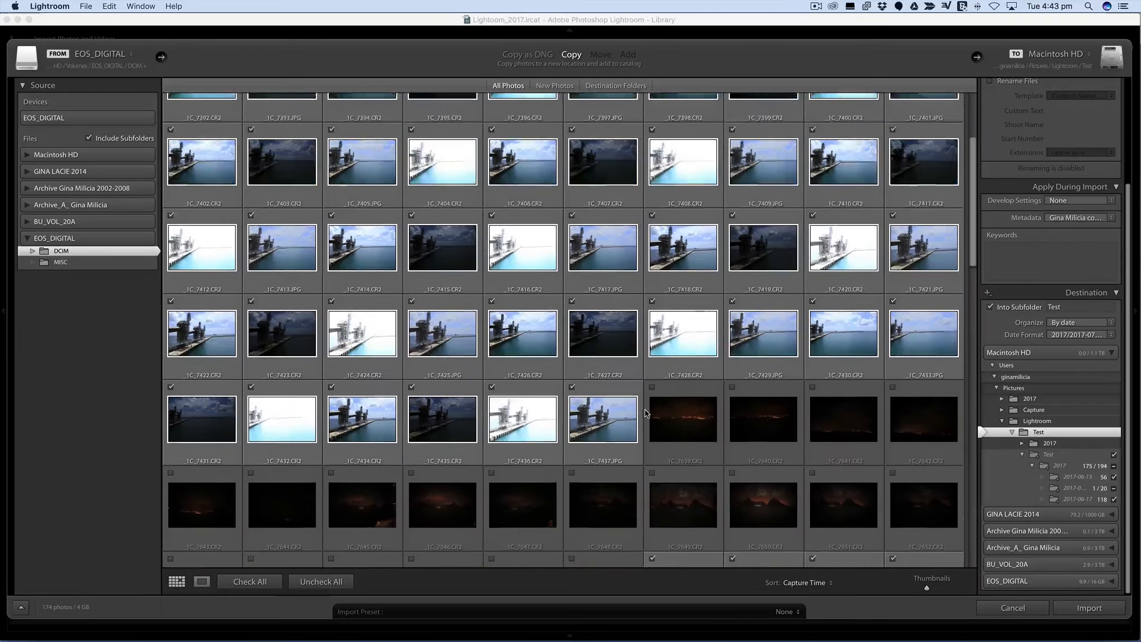
{"action": "scroll", "coordinate": [646, 412], "scroll_direction": "down", "scroll_amount": 2}
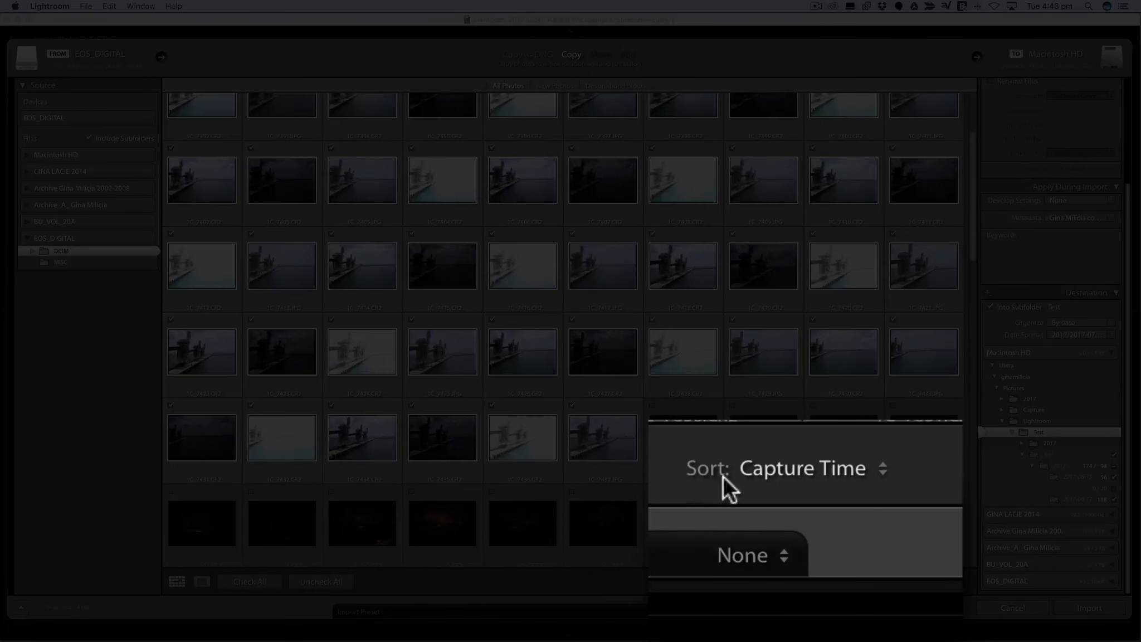
{"action": "left_click", "coordinate": [799, 464]}
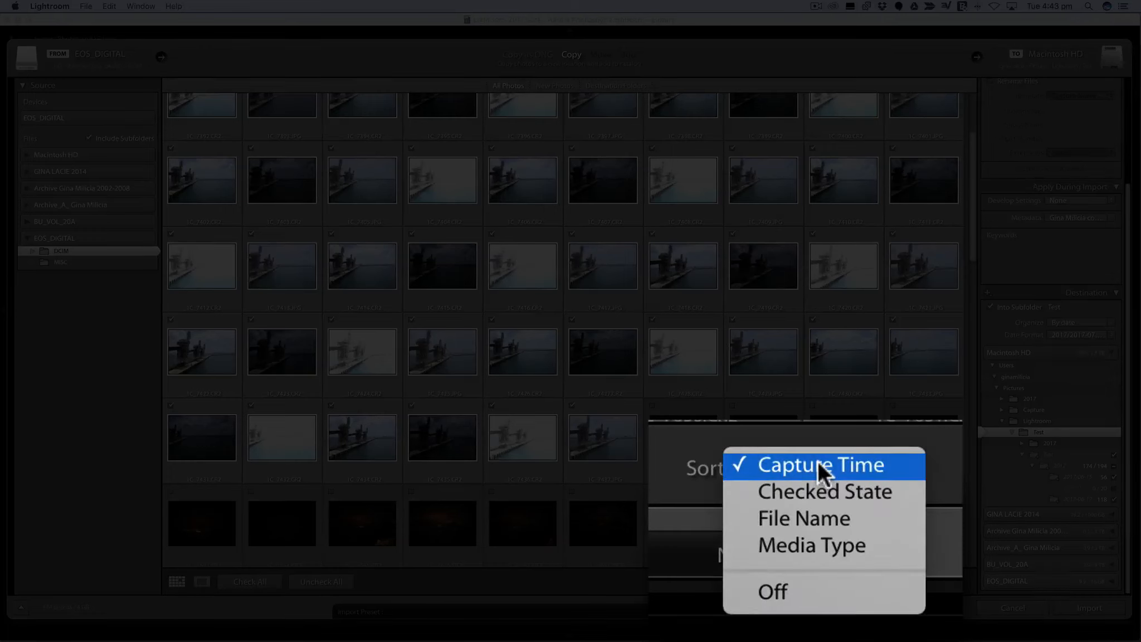
{"action": "left_click", "coordinate": [786, 464]}
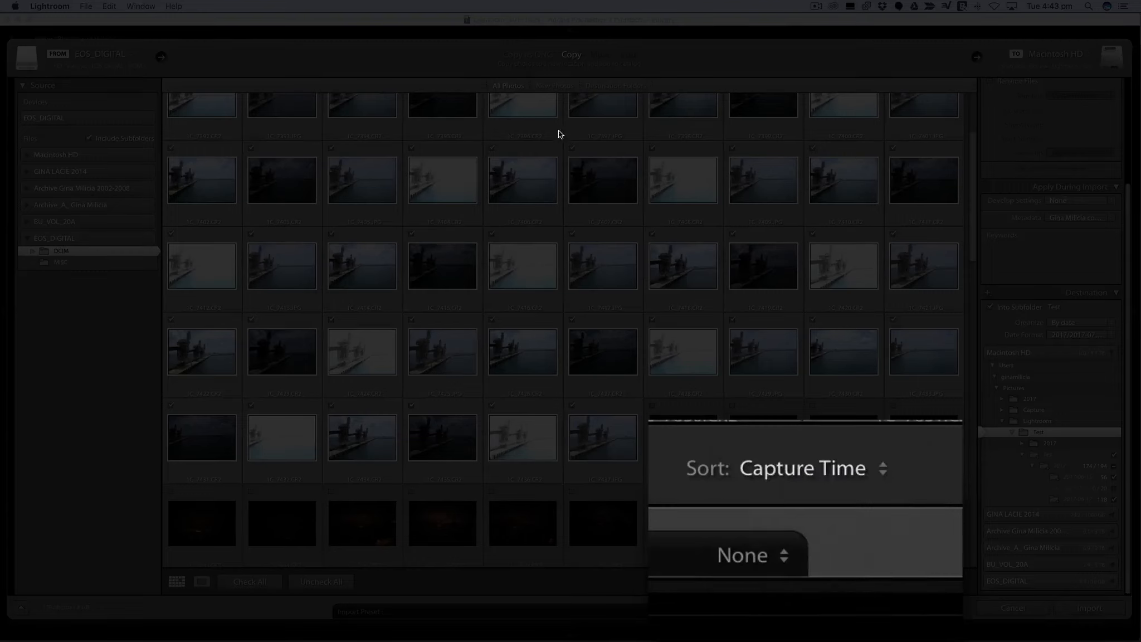
Look through the whole photo grid from first to last to review which photos are checked for import
{"action": "scroll", "coordinate": [560, 139], "scroll_direction": "up", "scroll_amount": 3}
{"action": "scroll", "coordinate": [568, 181], "scroll_direction": "down", "scroll_amount": 5}
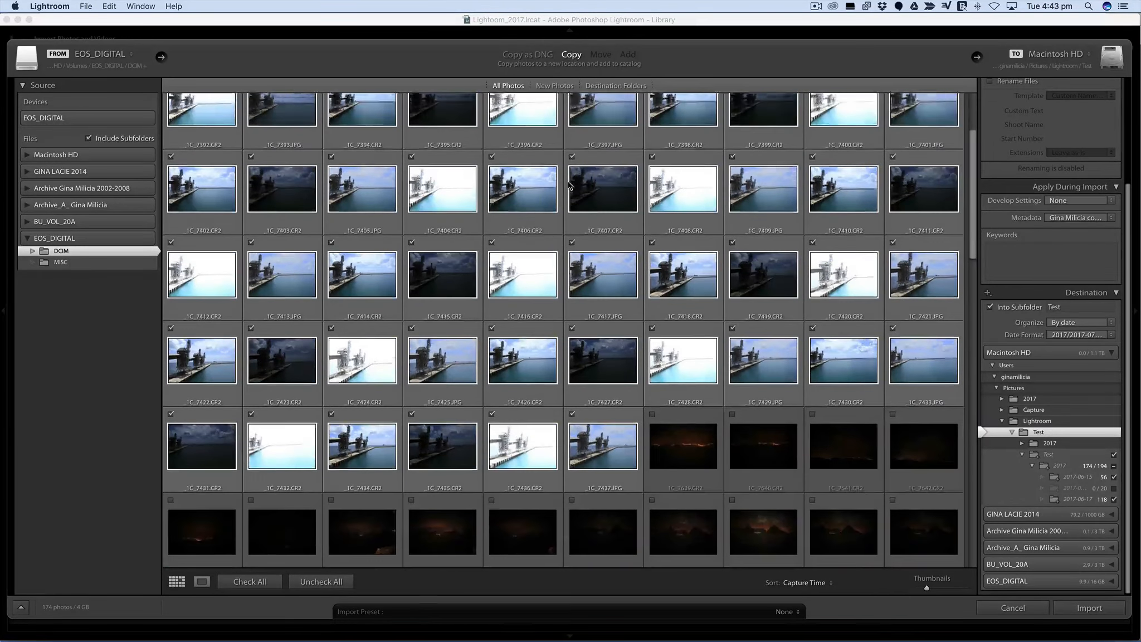
{"action": "scroll", "coordinate": [568, 185], "scroll_direction": "down", "scroll_amount": 10}
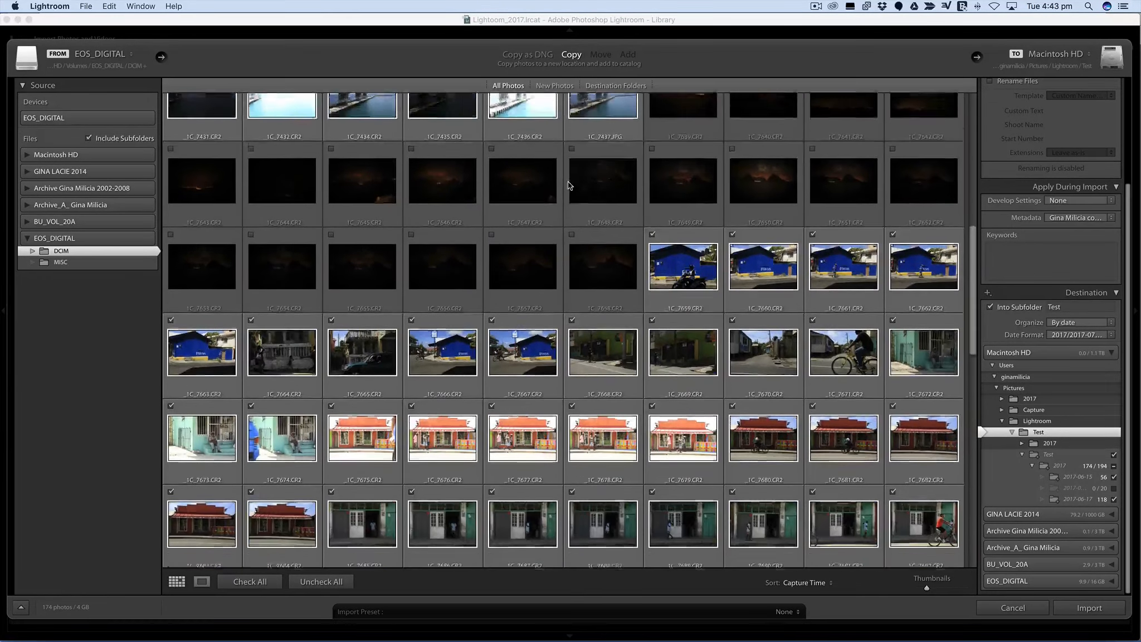
{"action": "scroll", "coordinate": [569, 186], "scroll_direction": "down", "scroll_amount": 10}
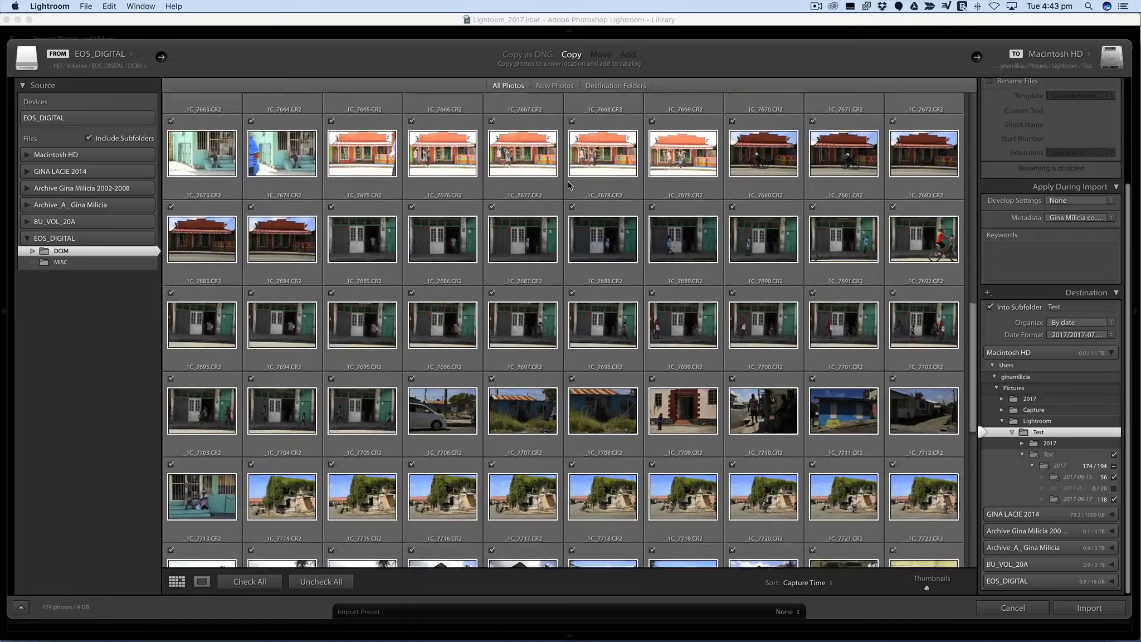
{"action": "scroll", "coordinate": [568, 181], "scroll_direction": "down", "scroll_amount": 4}
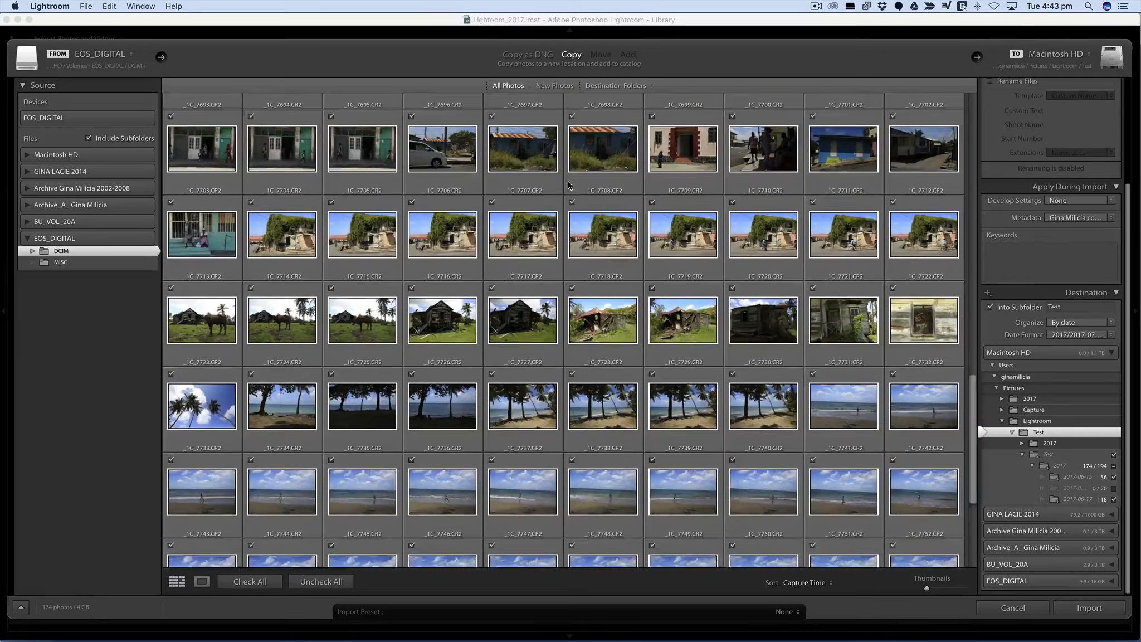
{"action": "scroll", "coordinate": [568, 181], "scroll_direction": "up", "scroll_amount": 10}
{"action": "scroll", "coordinate": [567, 181], "scroll_direction": "up", "scroll_amount": 20}
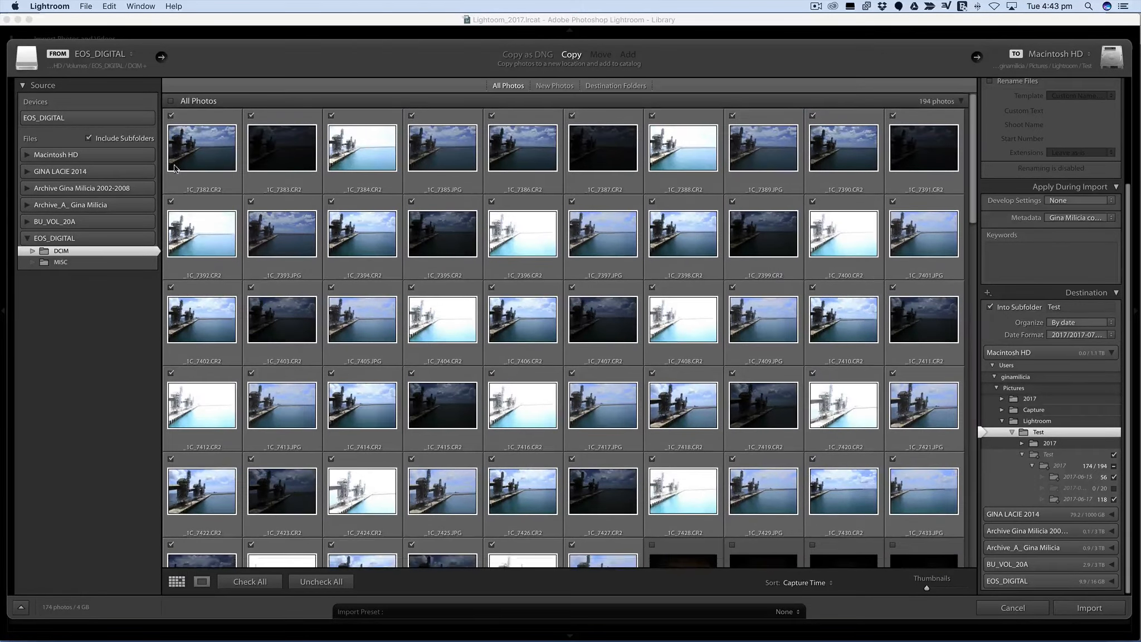
{"action": "scroll", "coordinate": [794, 314], "scroll_direction": "down", "scroll_amount": 20}
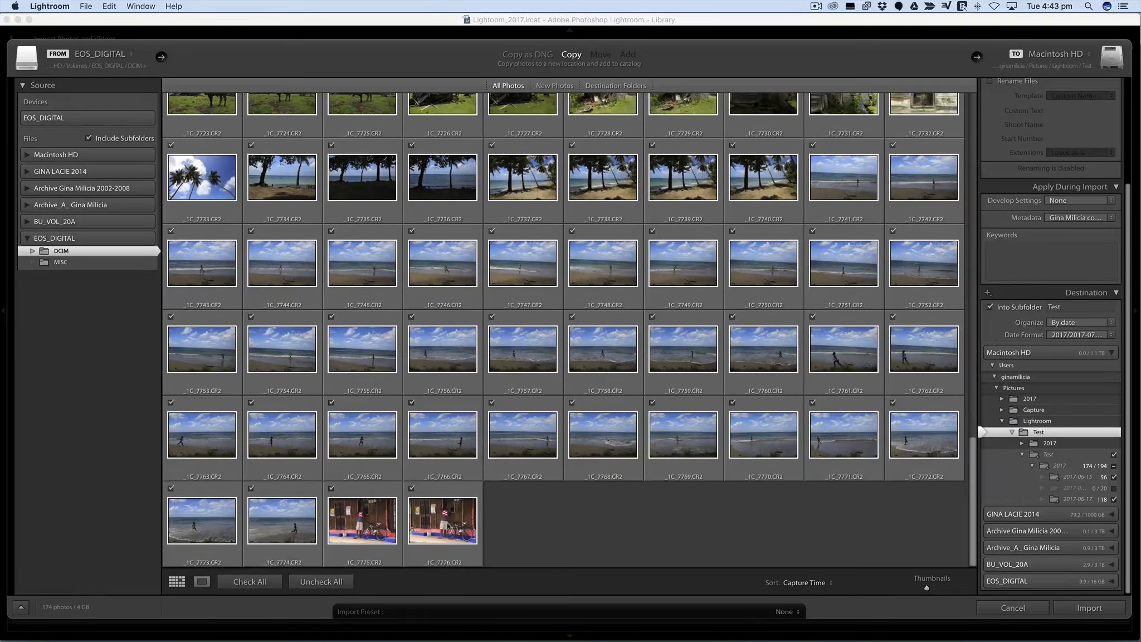
{"action": "scroll", "coordinate": [549, 485], "scroll_direction": "up", "scroll_amount": 20}
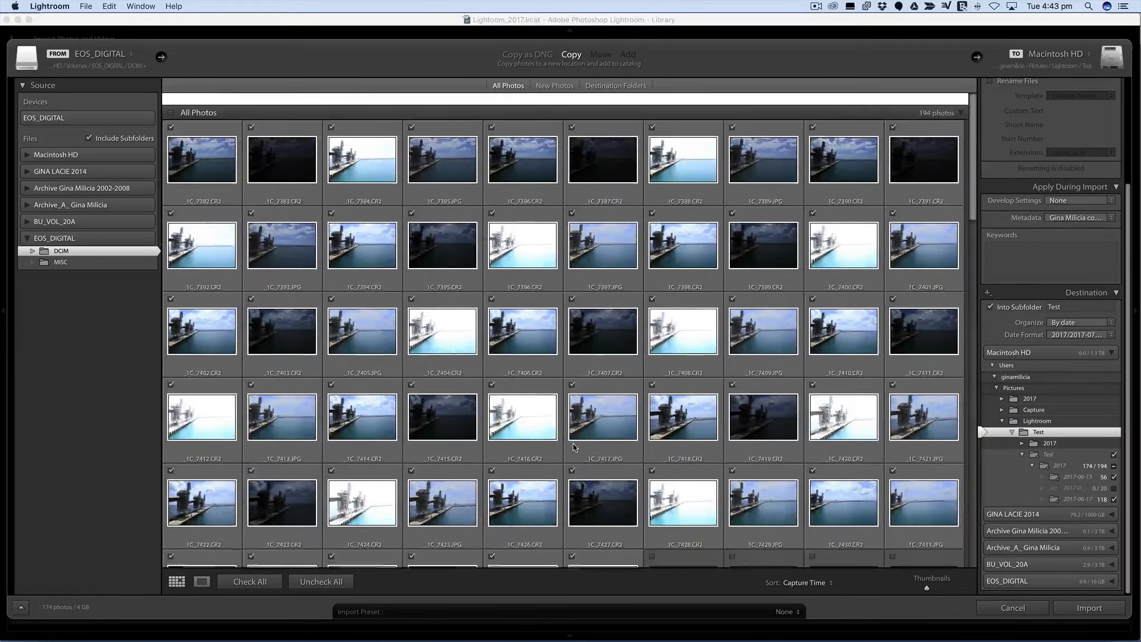
{"action": "scroll", "coordinate": [573, 447], "scroll_direction": "down", "scroll_amount": 2}
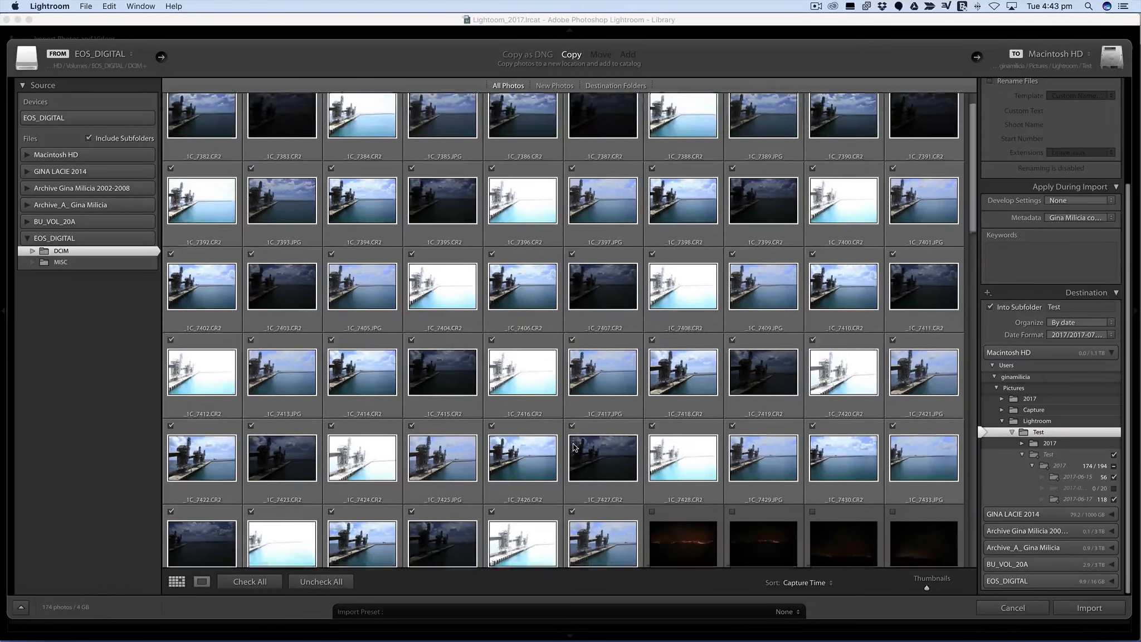
{"action": "scroll", "coordinate": [573, 447], "scroll_direction": "down", "scroll_amount": 15}
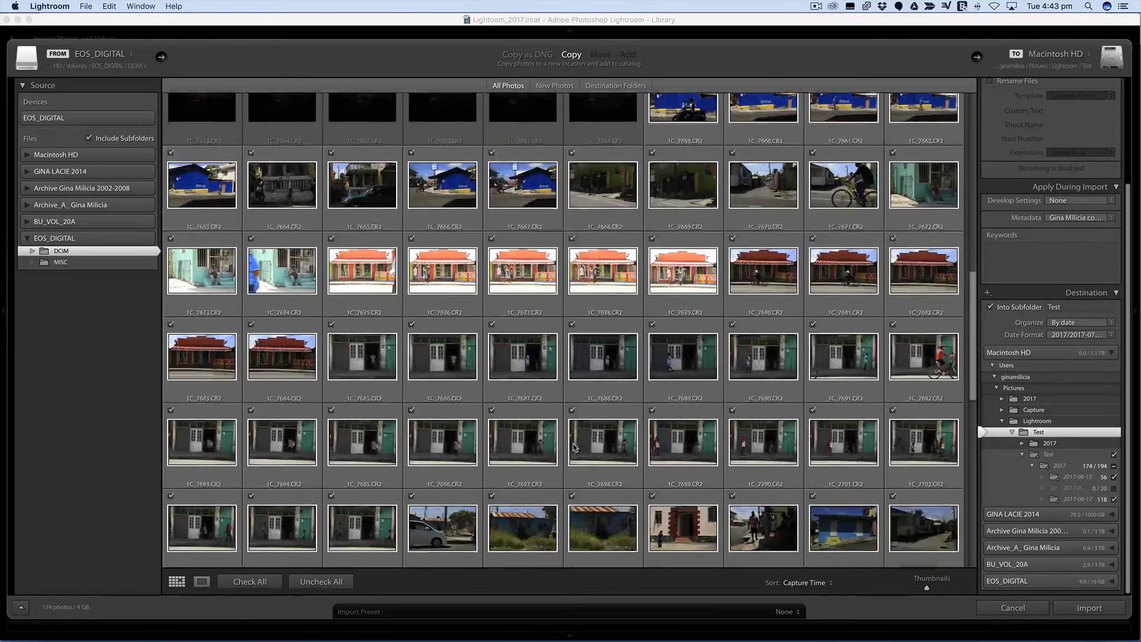
{"action": "scroll", "coordinate": [574, 447], "scroll_direction": "down", "scroll_amount": 4}
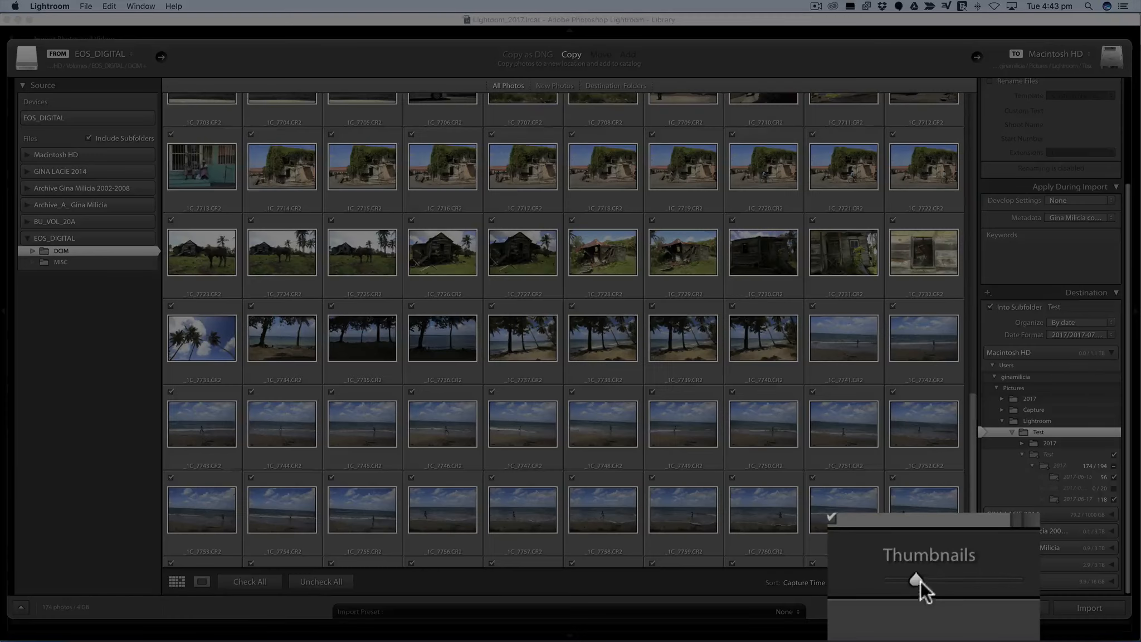
Make the grid thumbnails slightly smaller and look through the photos at the new size
{"action": "mouse_move", "coordinate": [919, 581]}
{"action": "left_mouse_down"}
{"action": "mouse_move", "coordinate": [992, 577]}
{"action": "mouse_move", "coordinate": [904, 583]}
{"action": "mouse_move", "coordinate": [890, 573]}
{"action": "mouse_move", "coordinate": [953, 589]}
{"action": "mouse_move", "coordinate": [927, 590]}
{"action": "left_mouse_up"}
{"action": "scroll", "coordinate": [791, 503], "scroll_direction": "up", "scroll_amount": 20}
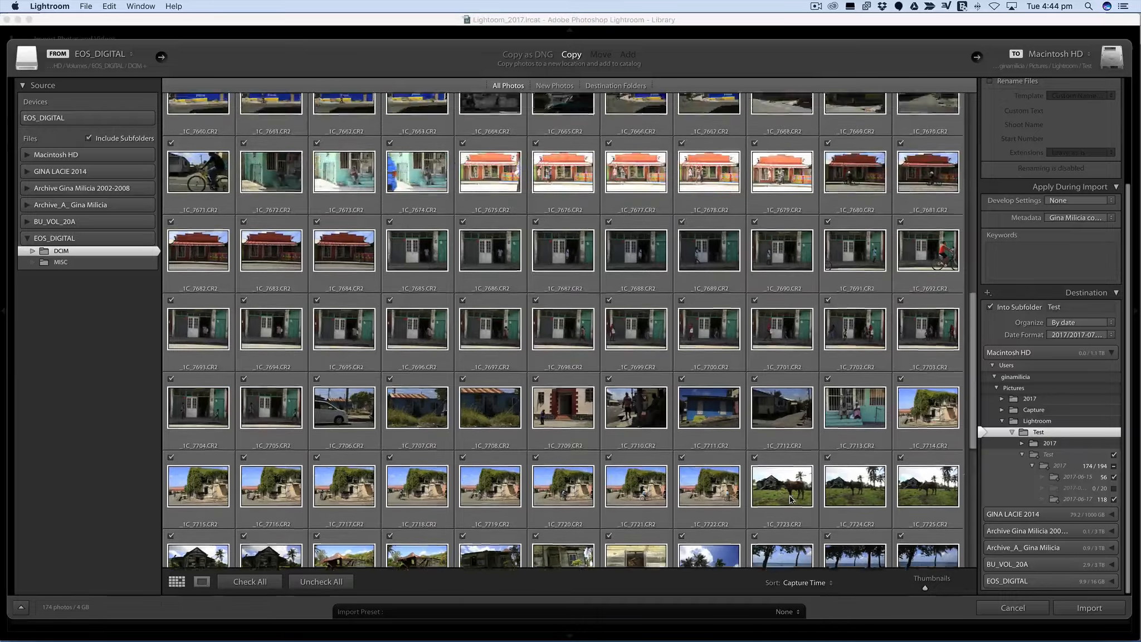
{"action": "scroll", "coordinate": [791, 503], "scroll_direction": "down", "scroll_amount": 20}
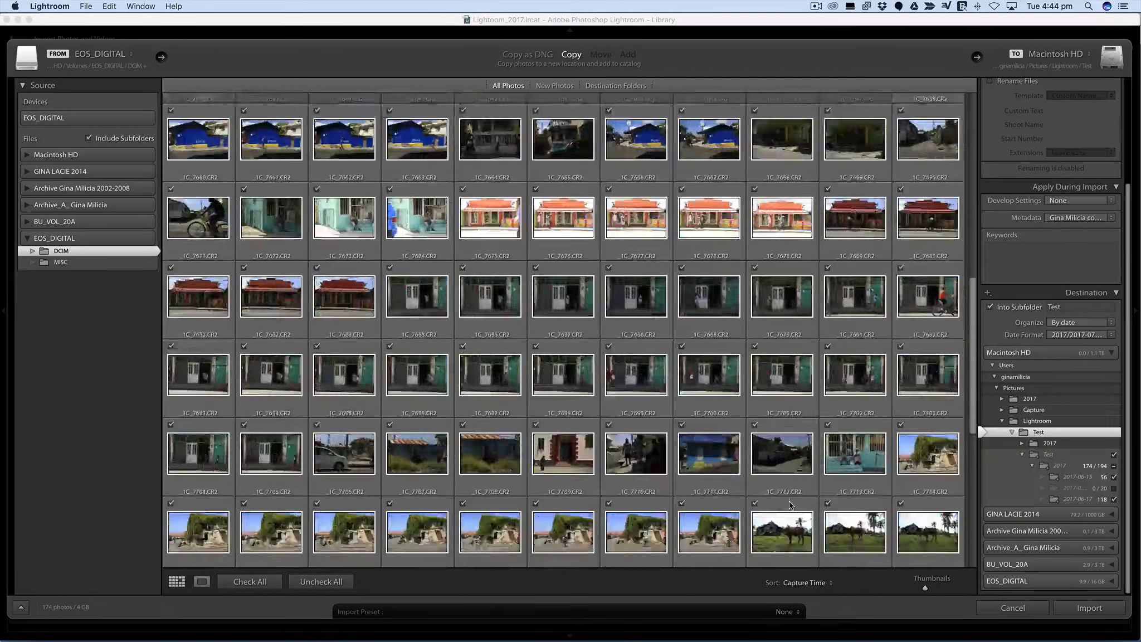
{"action": "scroll", "coordinate": [789, 504], "scroll_direction": "up", "scroll_amount": 5}
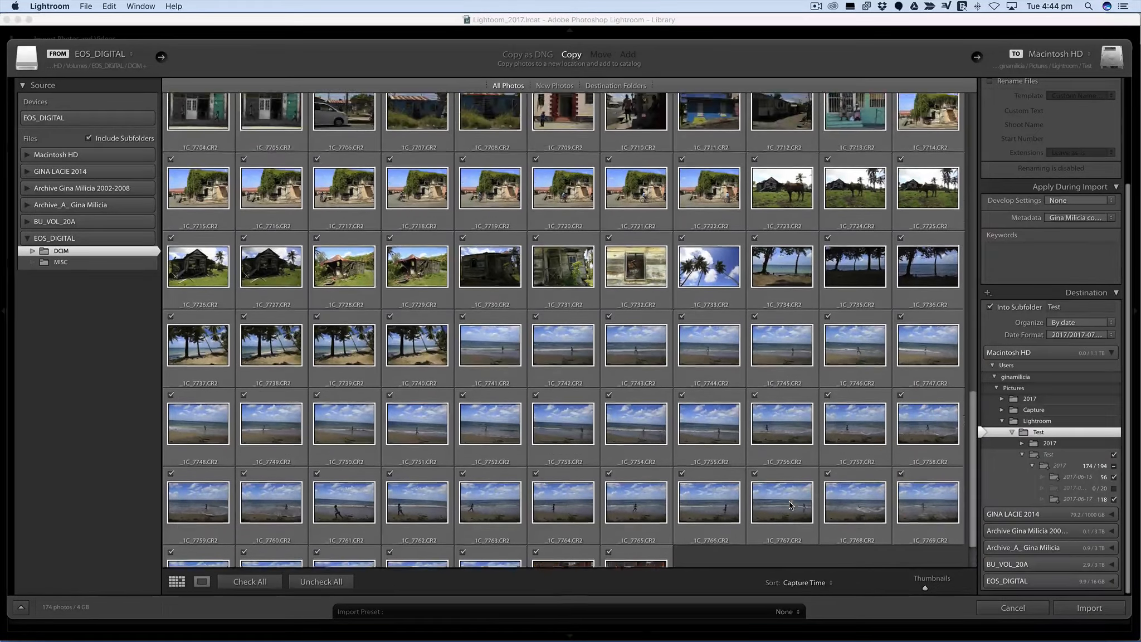
{"action": "scroll", "coordinate": [789, 503], "scroll_direction": "up", "scroll_amount": 20}
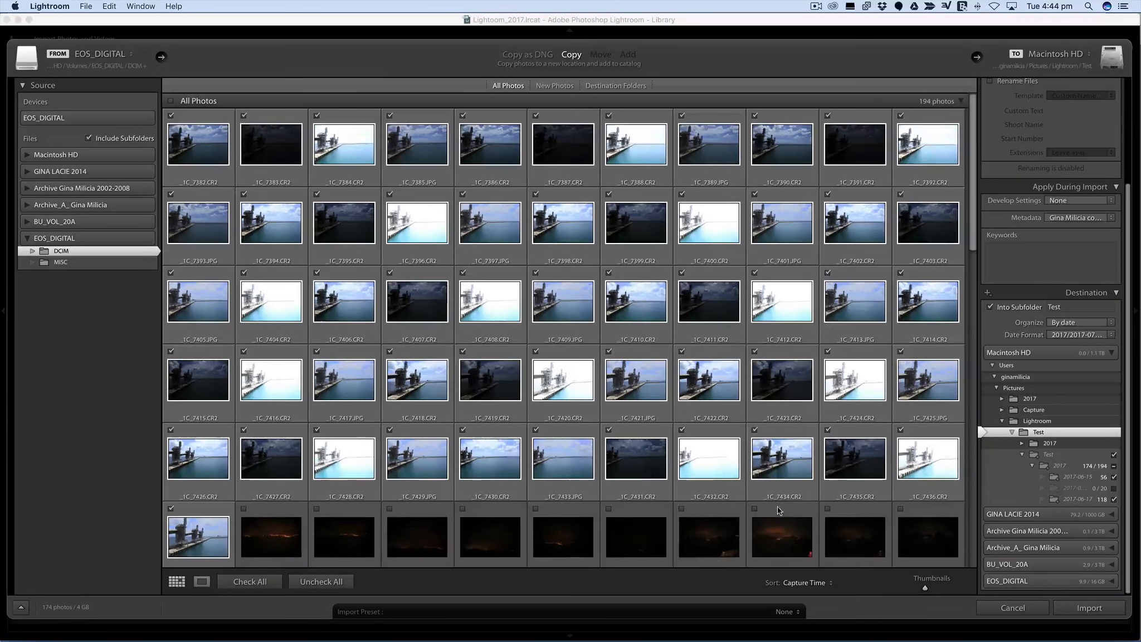
Review the file handling, file renaming, apply-during-import and destination settings for the import
{"action": "scroll", "coordinate": [1001, 115], "scroll_direction": "up", "scroll_amount": 3}
{"action": "scroll", "coordinate": [1002, 115], "scroll_direction": "up", "scroll_amount": 8}
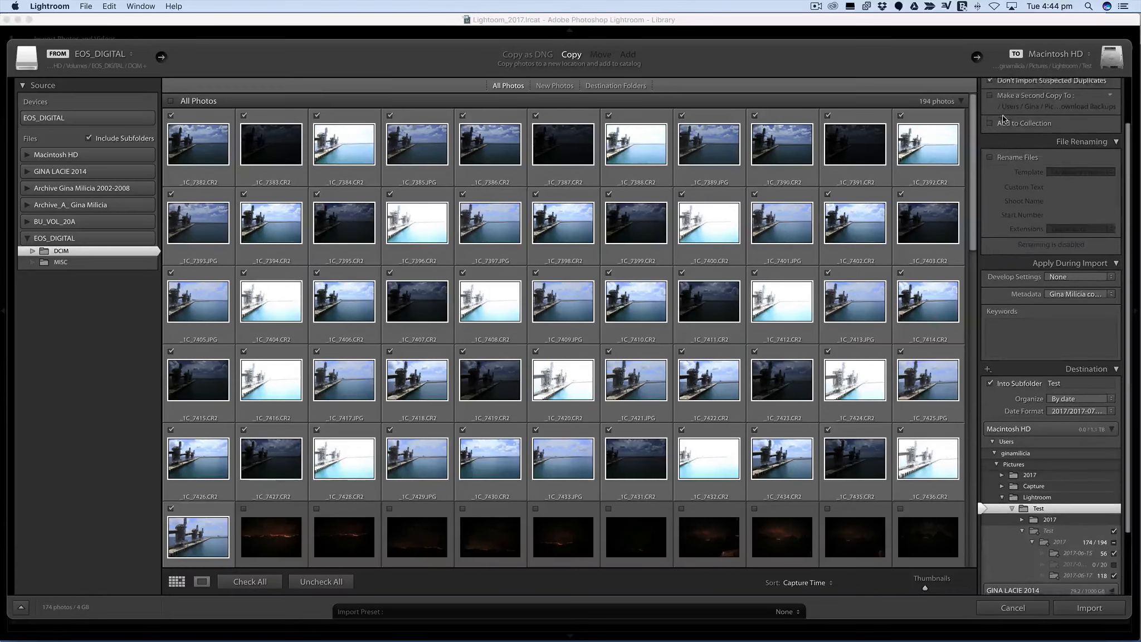
{"action": "scroll", "coordinate": [1004, 118], "scroll_direction": "up", "scroll_amount": 2}
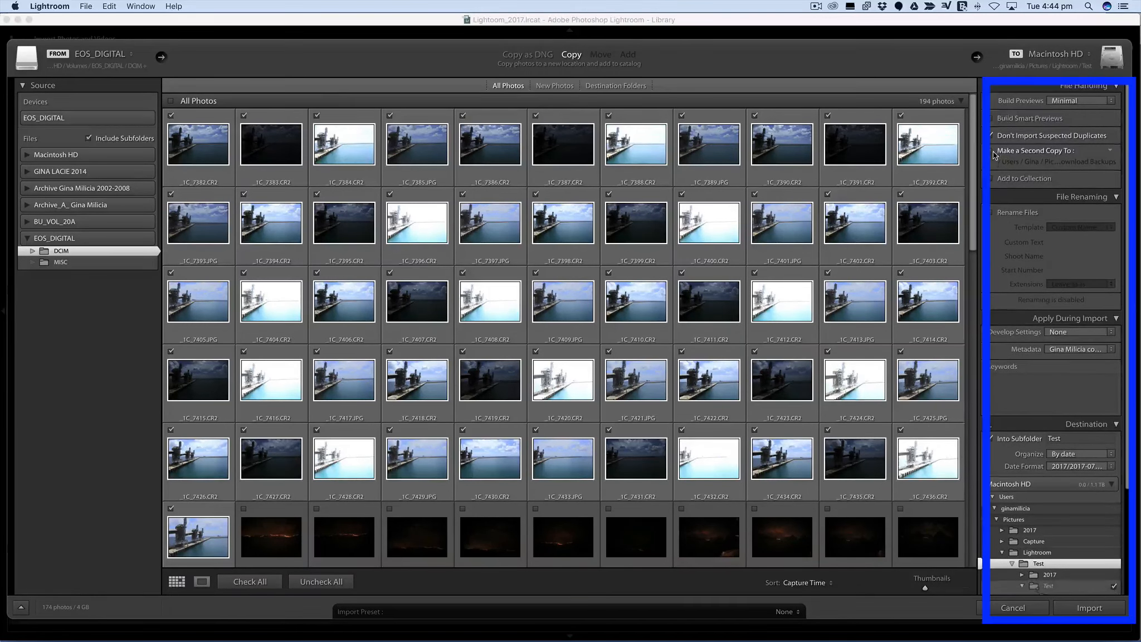
{"action": "scroll", "coordinate": [994, 153], "scroll_direction": "down", "scroll_amount": 3}
{"action": "scroll", "coordinate": [995, 155], "scroll_direction": "up", "scroll_amount": 4}
{"action": "scroll", "coordinate": [997, 159], "scroll_direction": "down", "scroll_amount": 10}
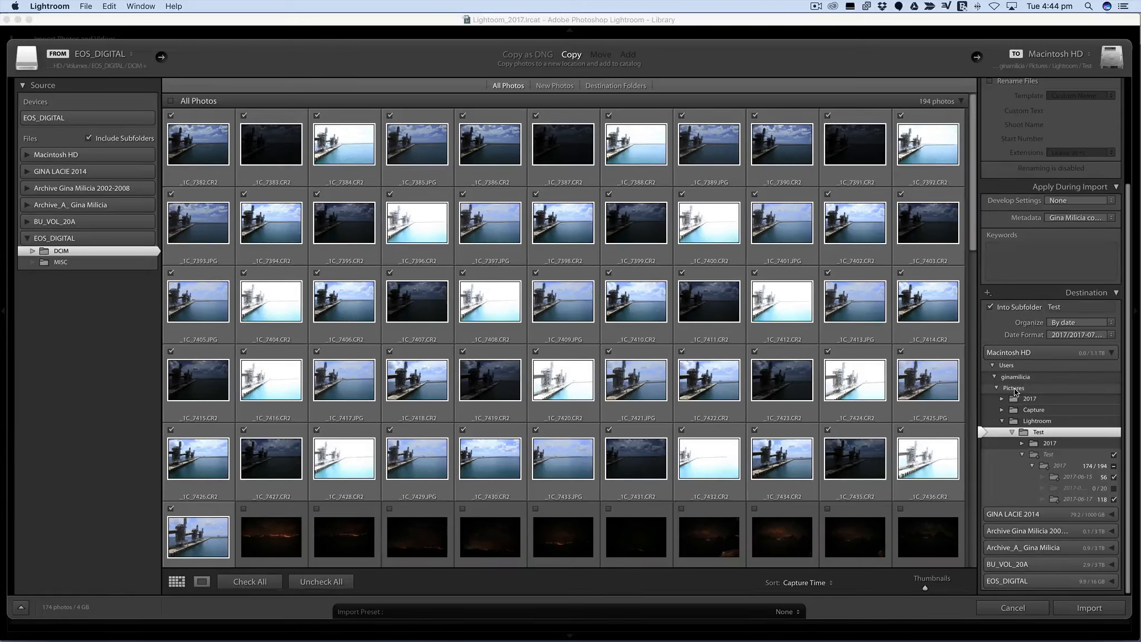
{"action": "scroll", "coordinate": [1031, 424], "scroll_direction": "down", "scroll_amount": 1}
{"action": "scroll", "coordinate": [1032, 427], "scroll_direction": "up", "scroll_amount": 1}
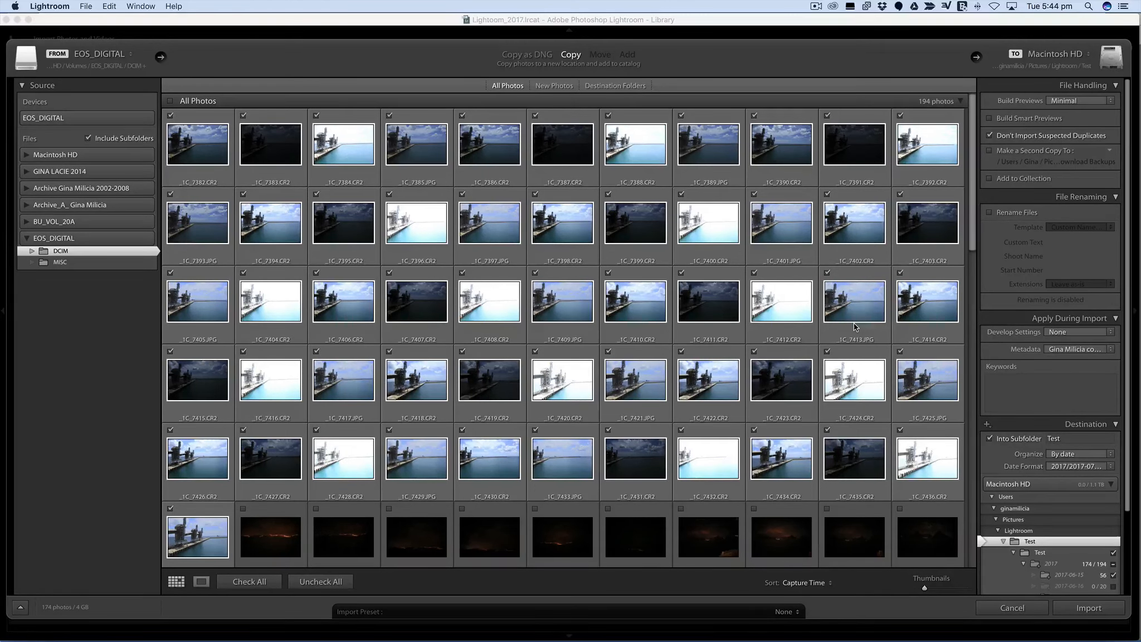
{"action": "scroll", "coordinate": [584, 160], "scroll_direction": "up", "scroll_amount": 2}
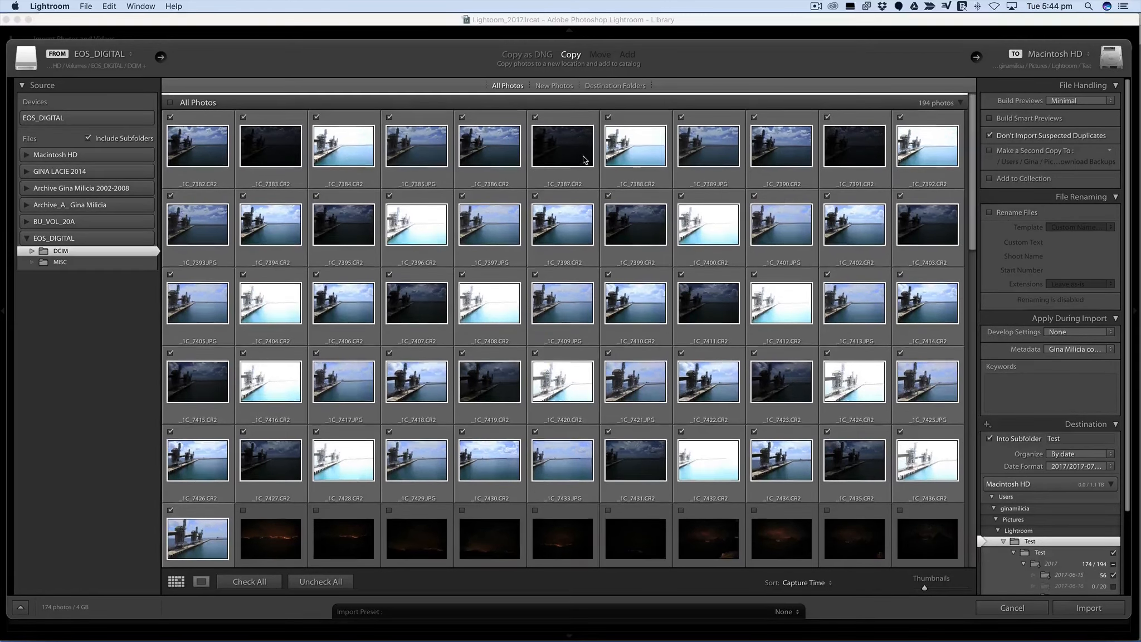
{"action": "scroll", "coordinate": [584, 160], "scroll_direction": "down", "scroll_amount": 1}
{"action": "scroll", "coordinate": [583, 160], "scroll_direction": "up", "scroll_amount": 1}
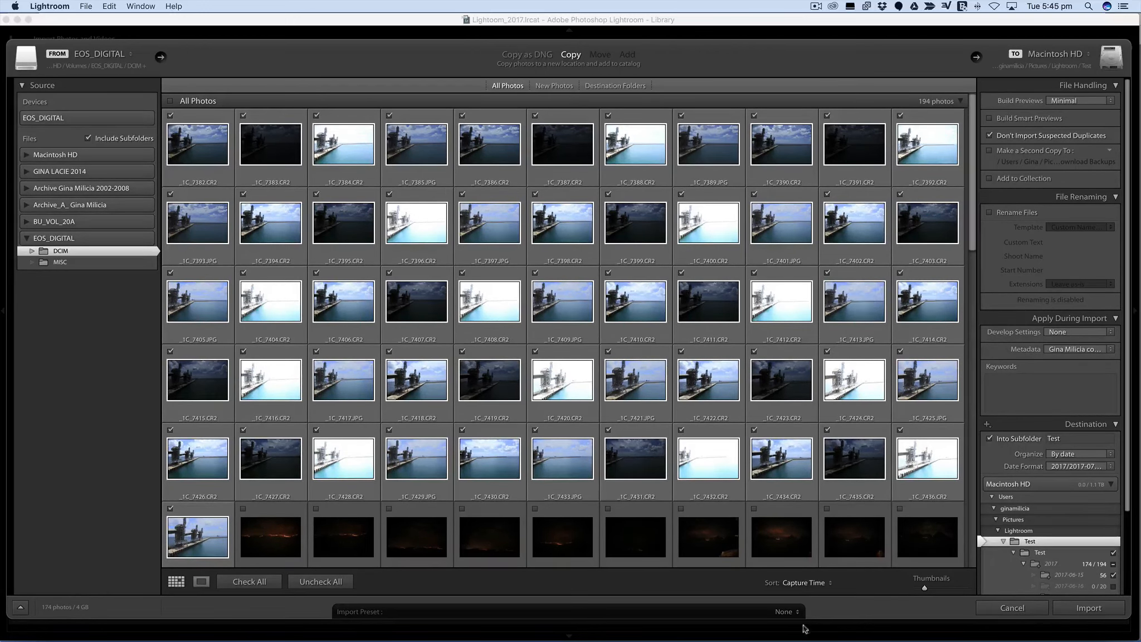
Turn on file renaming for the import and set the template to Custom Name - Original File Number
{"action": "left_click", "coordinate": [989, 213]}
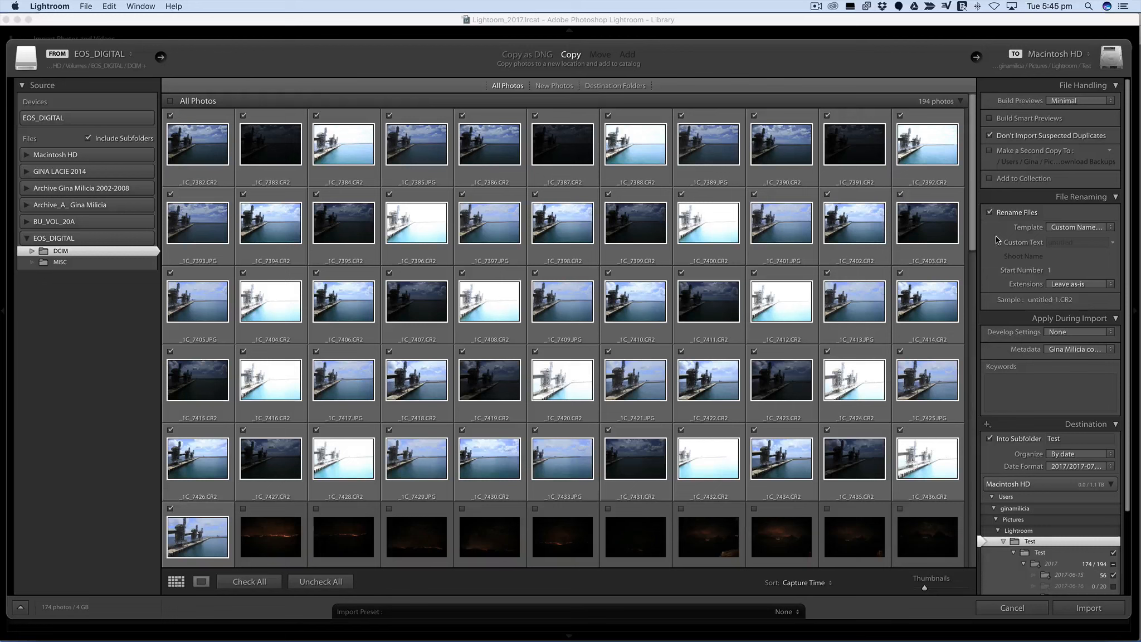
{"action": "left_click", "coordinate": [1066, 229]}
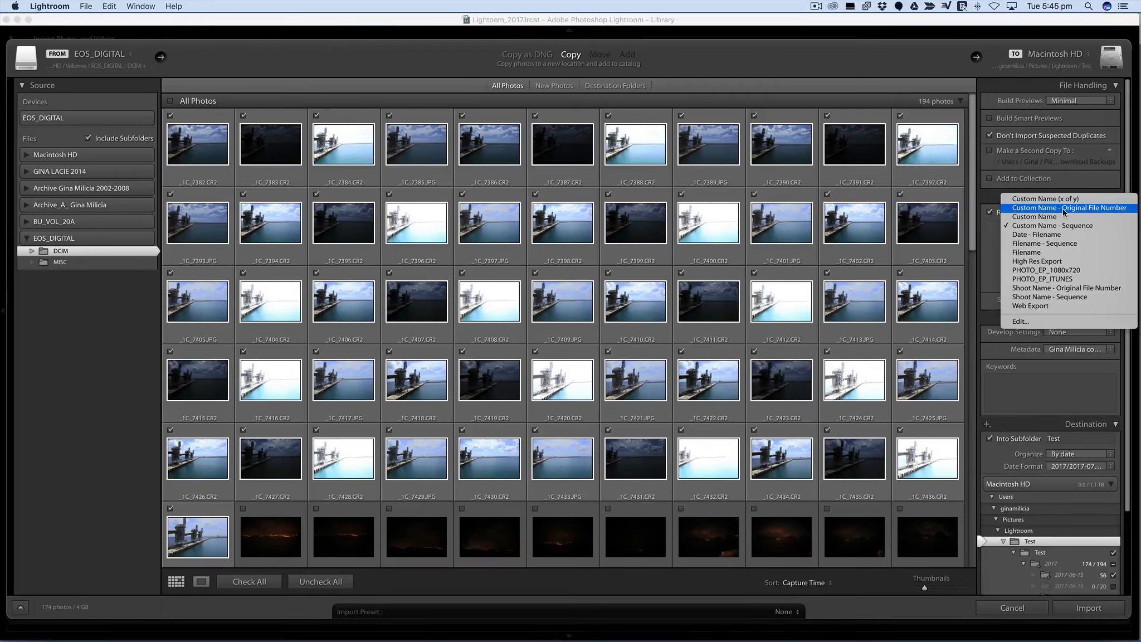
{"action": "left_click", "coordinate": [1062, 208]}
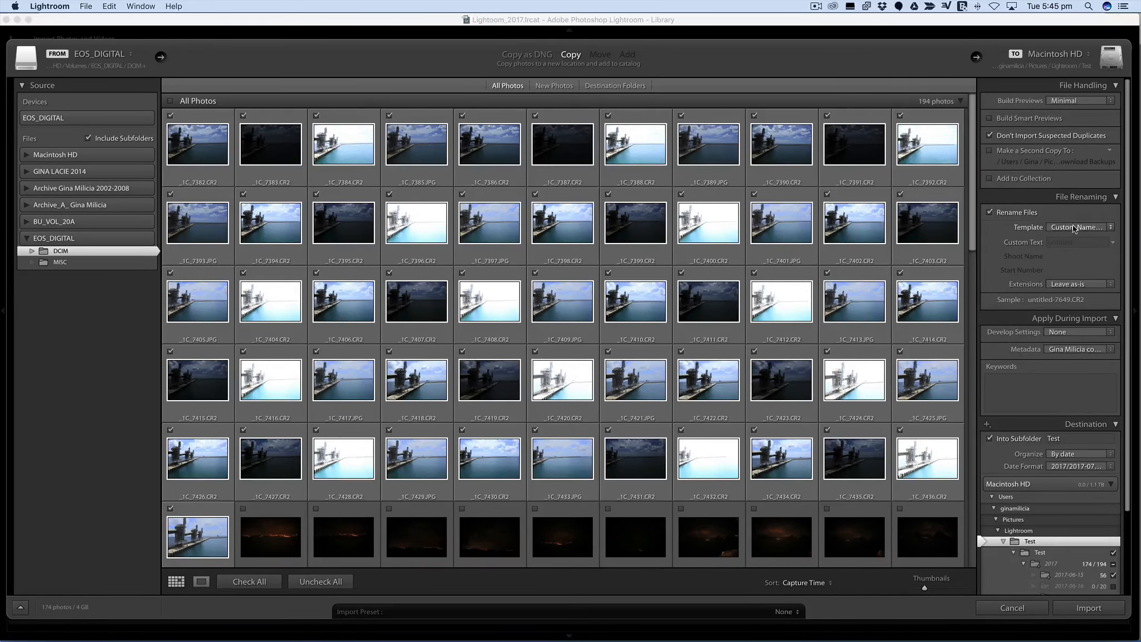
{"action": "left_click", "coordinate": [1074, 227]}
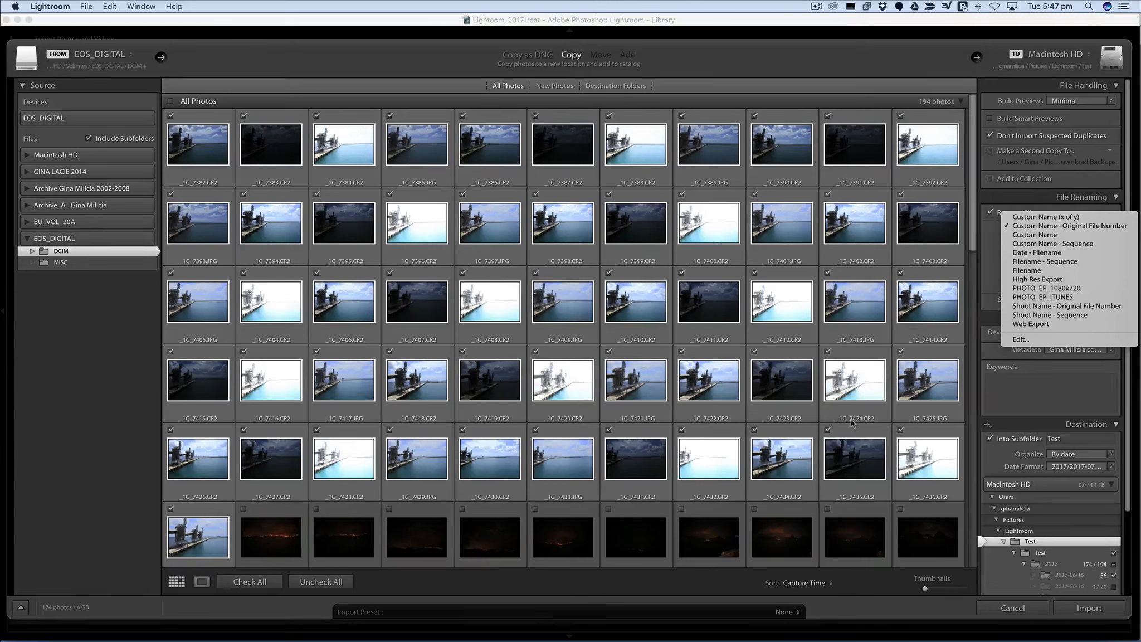
{"action": "left_click", "coordinate": [1037, 226]}
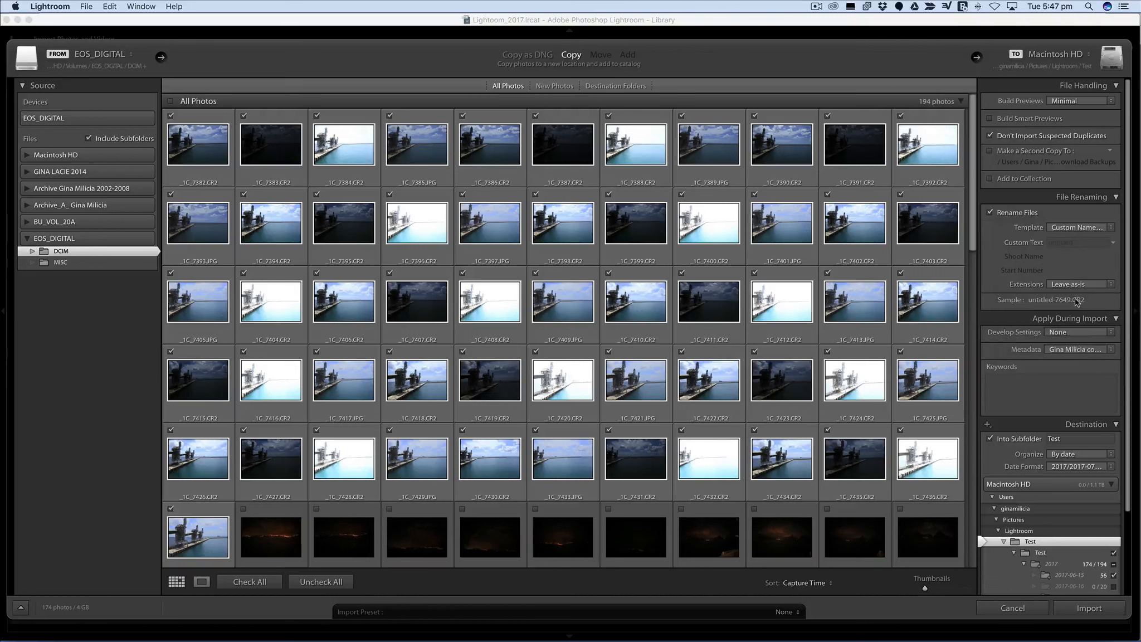
Set the custom text for the renamed files to Barbados17
{"action": "left_click", "coordinate": [1056, 242]}
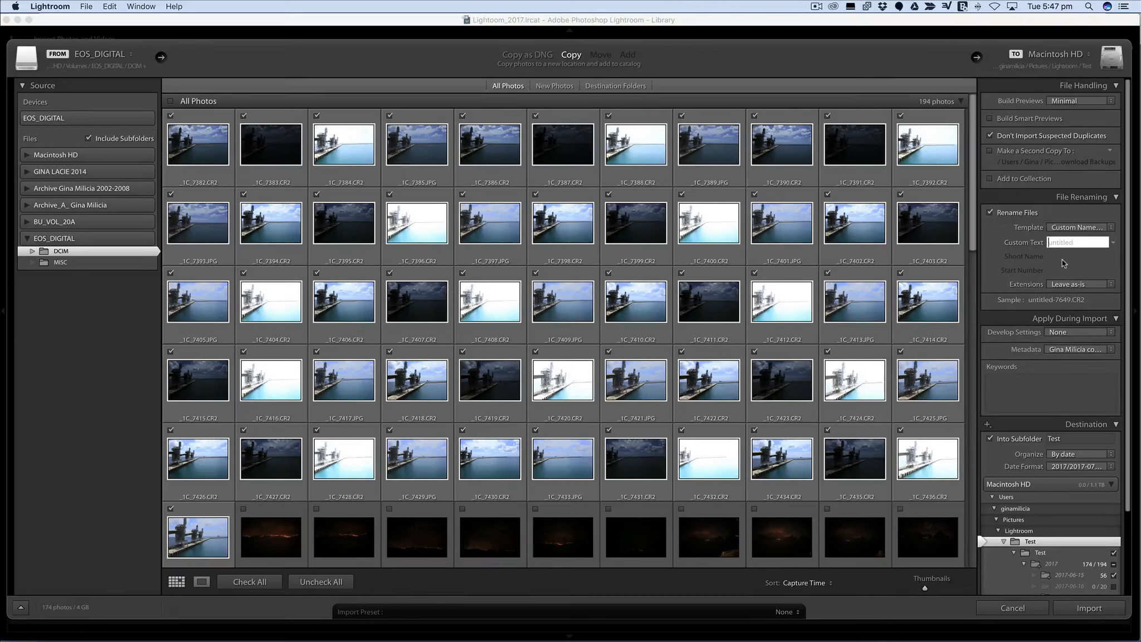
{"action": "type", "text": "Barbados"}
{"action": "type", "text": "17"}
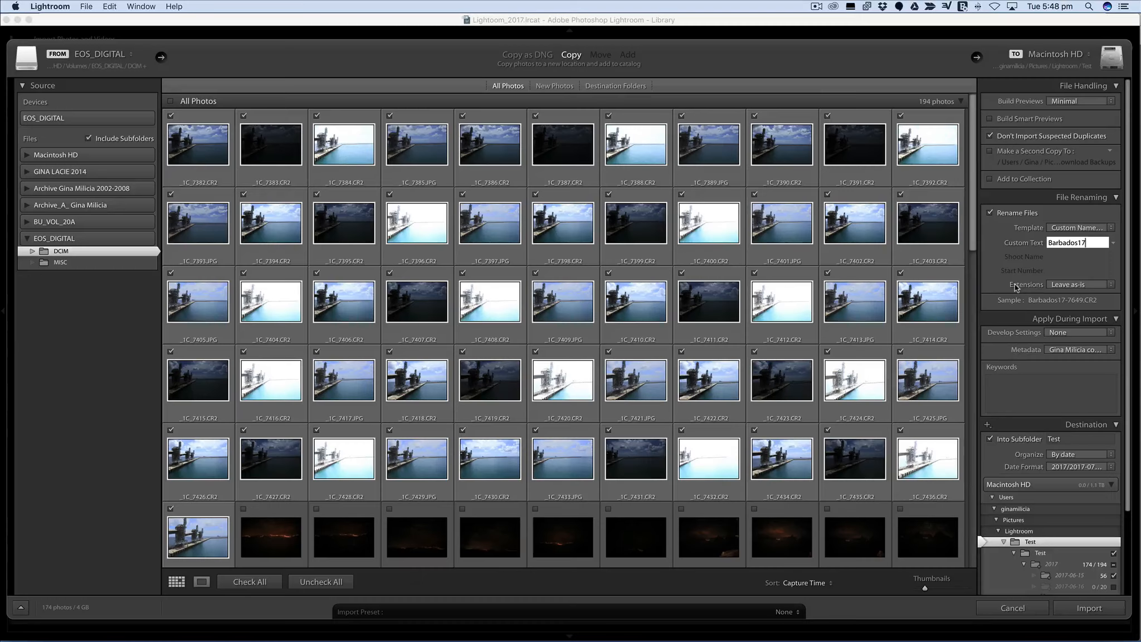
Check the metadata presets available for the import and keep the copyright 2017 preset
{"action": "scroll", "coordinate": [1015, 283], "scroll_direction": "down", "scroll_amount": 2}
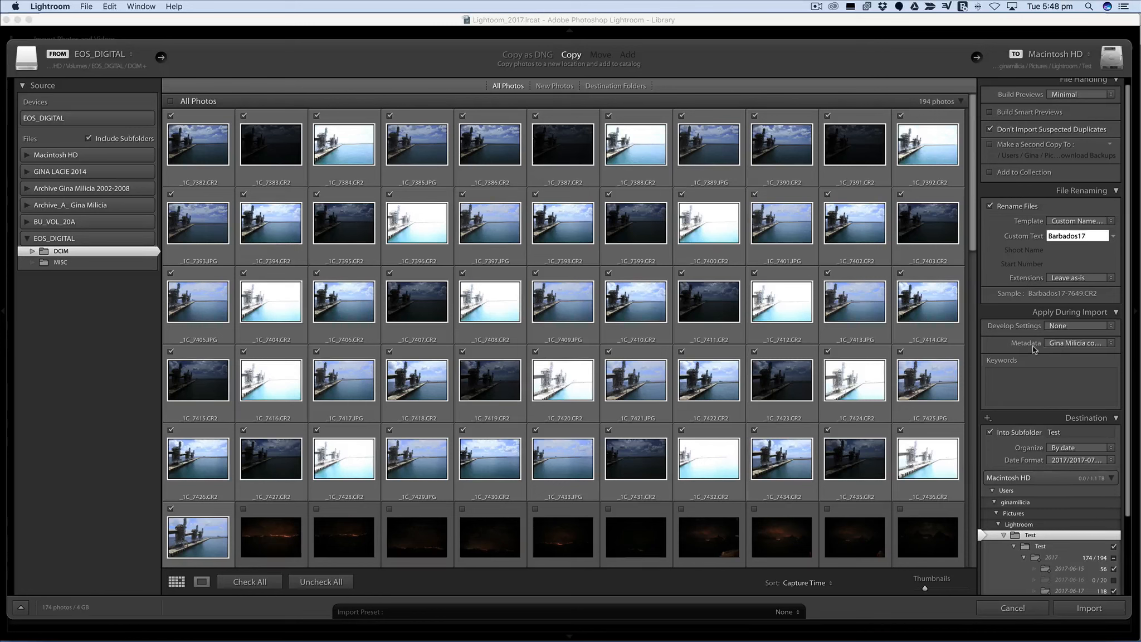
{"action": "left_click", "coordinate": [1077, 344]}
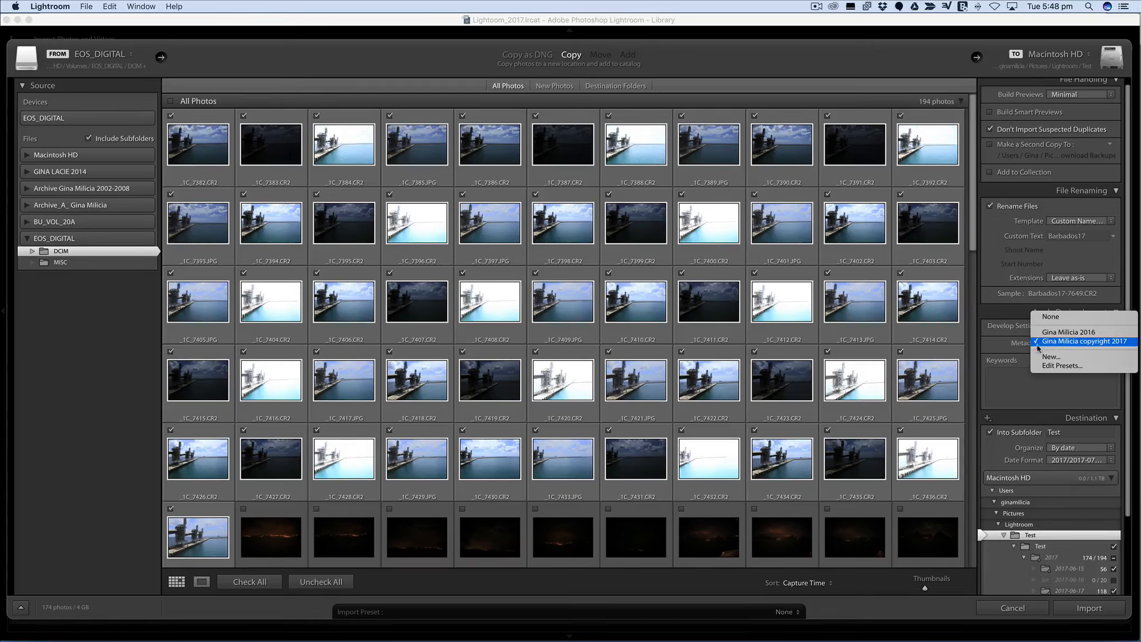
{"action": "left_click", "coordinate": [997, 347]}
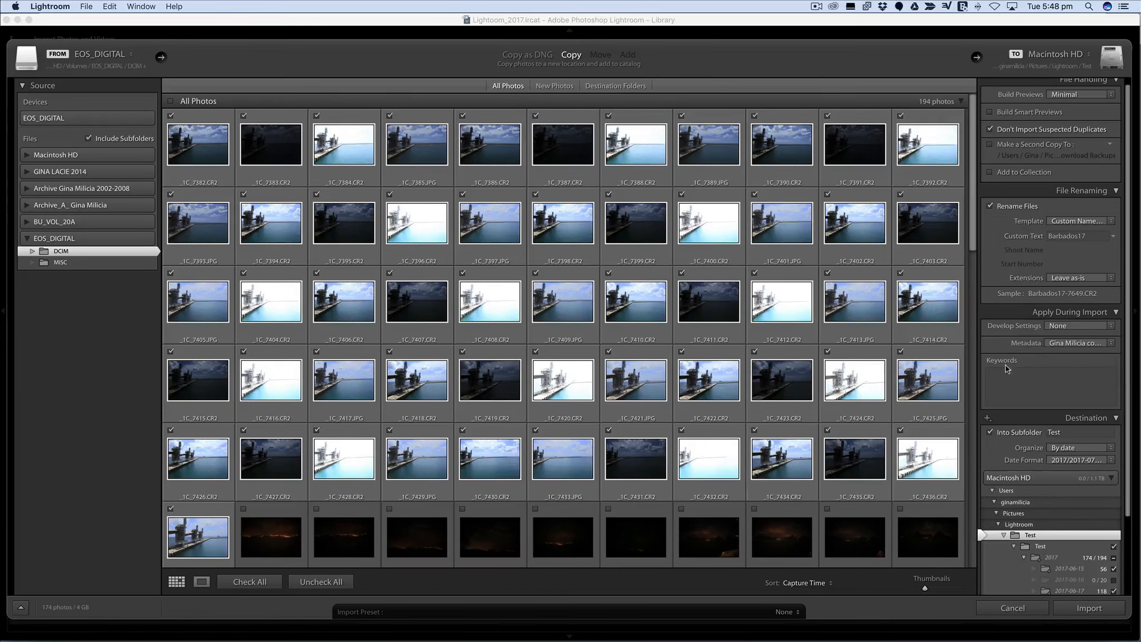
{"action": "scroll", "coordinate": [1009, 372], "scroll_direction": "up", "scroll_amount": 1}
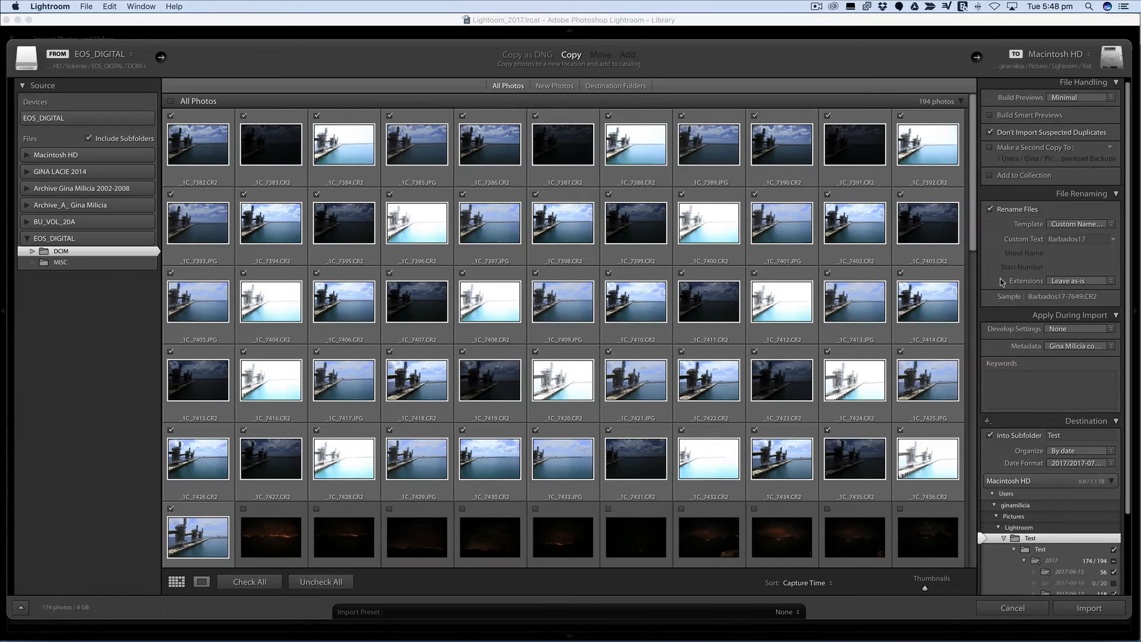
{"action": "scroll", "coordinate": [1000, 278], "scroll_direction": "down", "scroll_amount": 1}
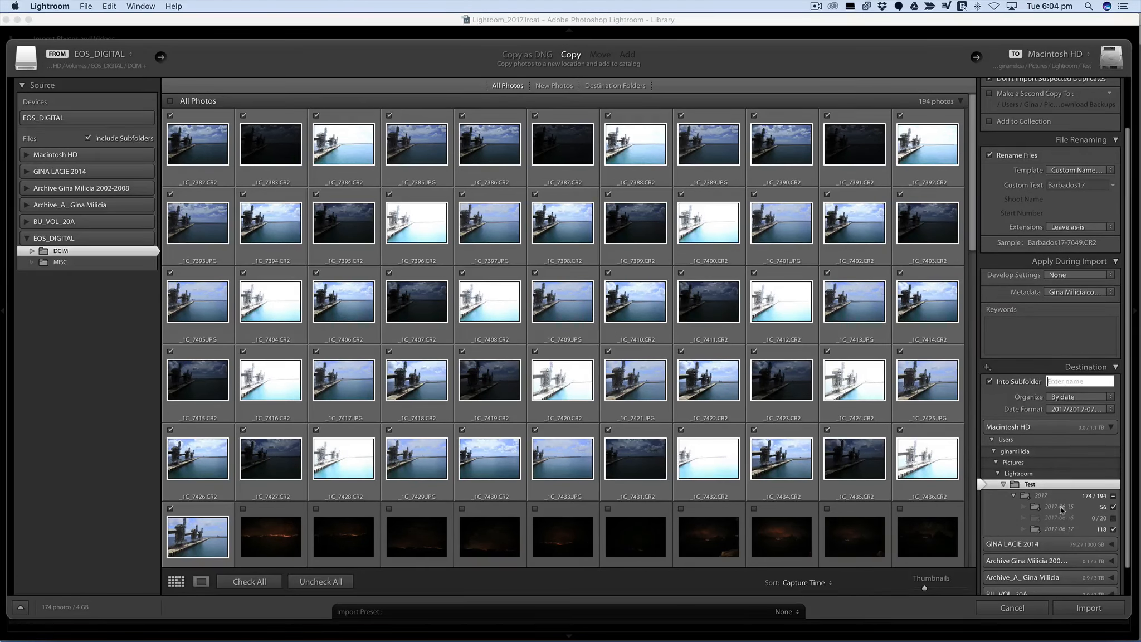
Name the destination subfolder for the import Barbados 2017
{"action": "left_click", "coordinate": [1051, 379]}
{"action": "type", "text": "Barba"}
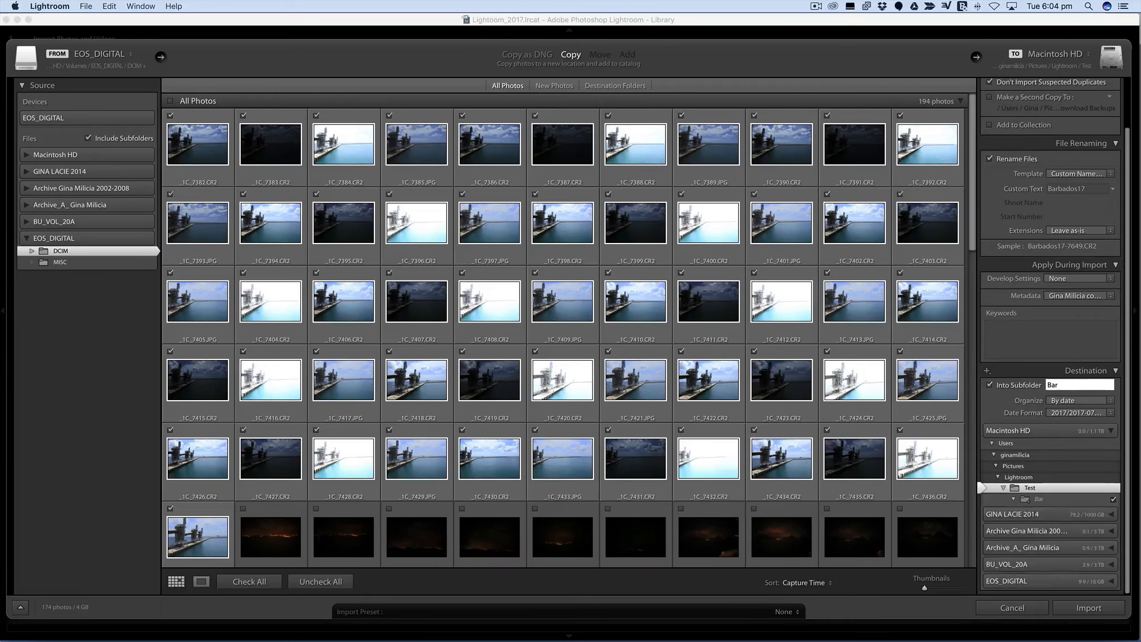
{"action": "type", "text": "dos"}
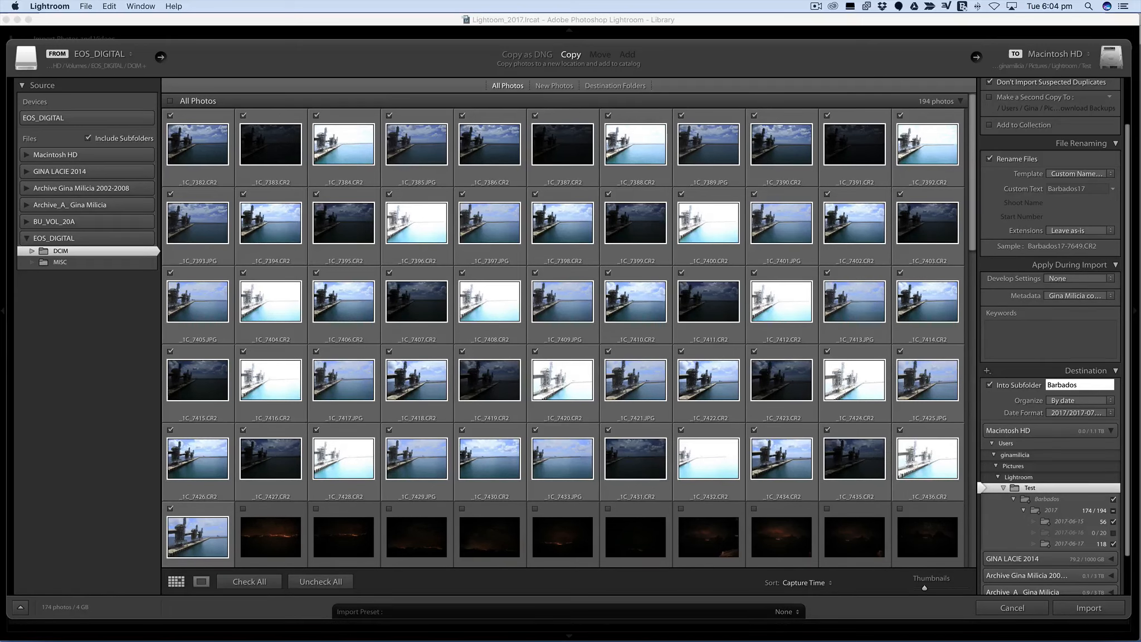
{"action": "type", "text": "17"}
{"action": "left_click_drag", "start_coordinate": [1077, 384], "coordinate": [1102, 384]}
{"action": "key", "text": "BackSpace"}
{"action": "type", "text": "2017"}
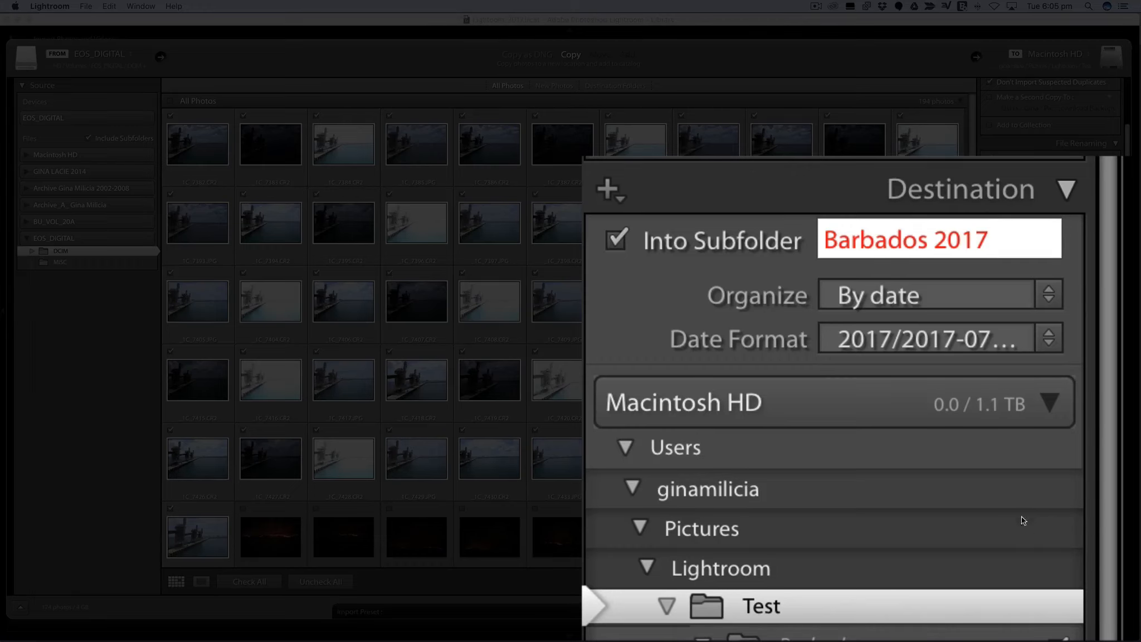
Start importing the checked photos and accept the replacement of illegal characters in the subfolder name
{"action": "scroll", "coordinate": [1012, 285], "scroll_direction": "up", "scroll_amount": 2}
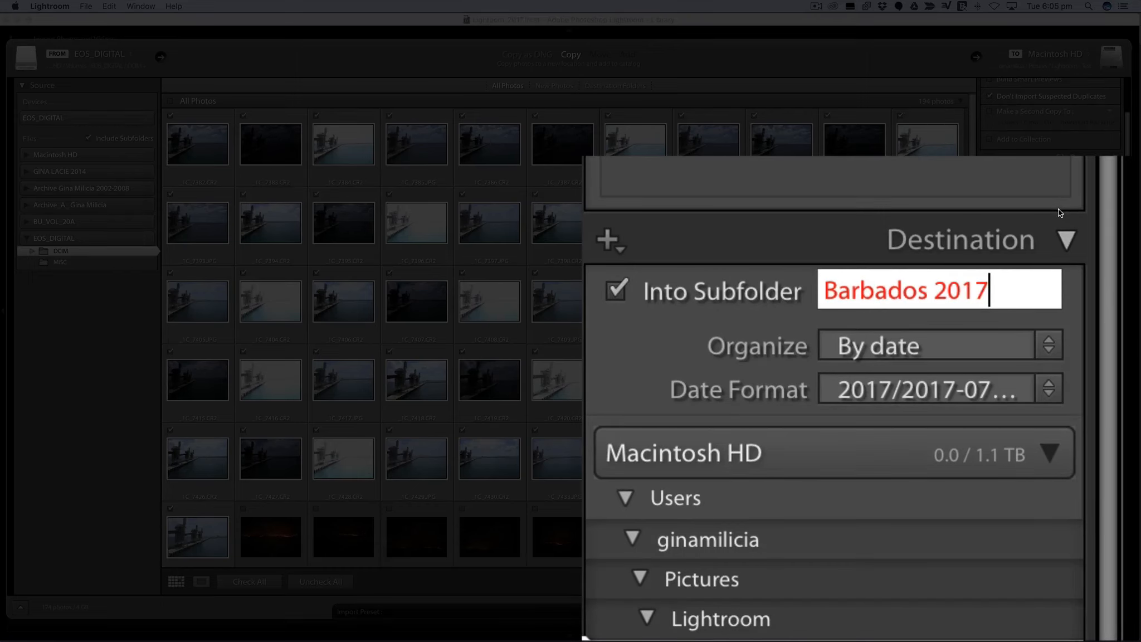
{"action": "scroll", "coordinate": [1059, 212], "scroll_direction": "up", "scroll_amount": 1}
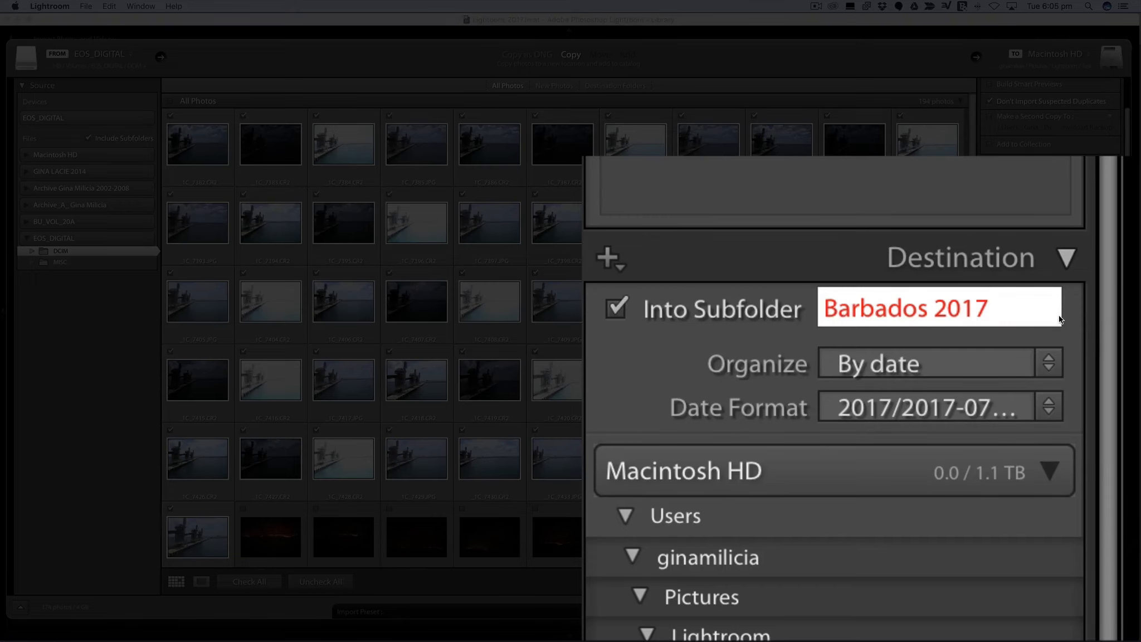
{"action": "scroll", "coordinate": [1061, 321], "scroll_direction": "up", "scroll_amount": 2}
{"action": "scroll", "coordinate": [1053, 337], "scroll_direction": "up", "scroll_amount": 5}
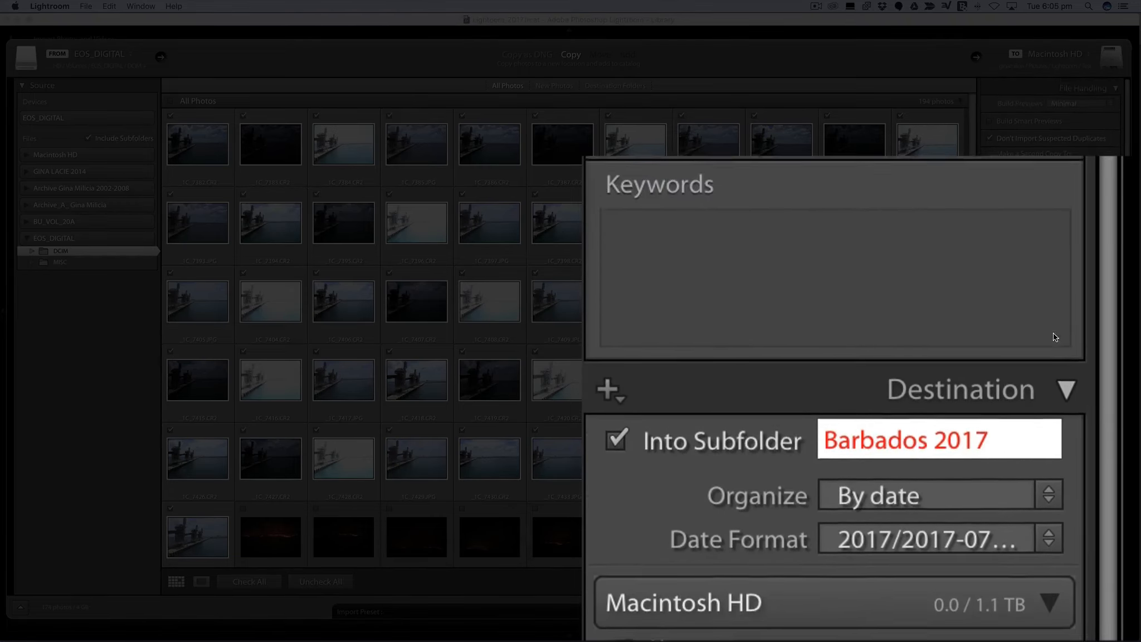
{"action": "scroll", "coordinate": [1053, 335], "scroll_direction": "down", "scroll_amount": 20}
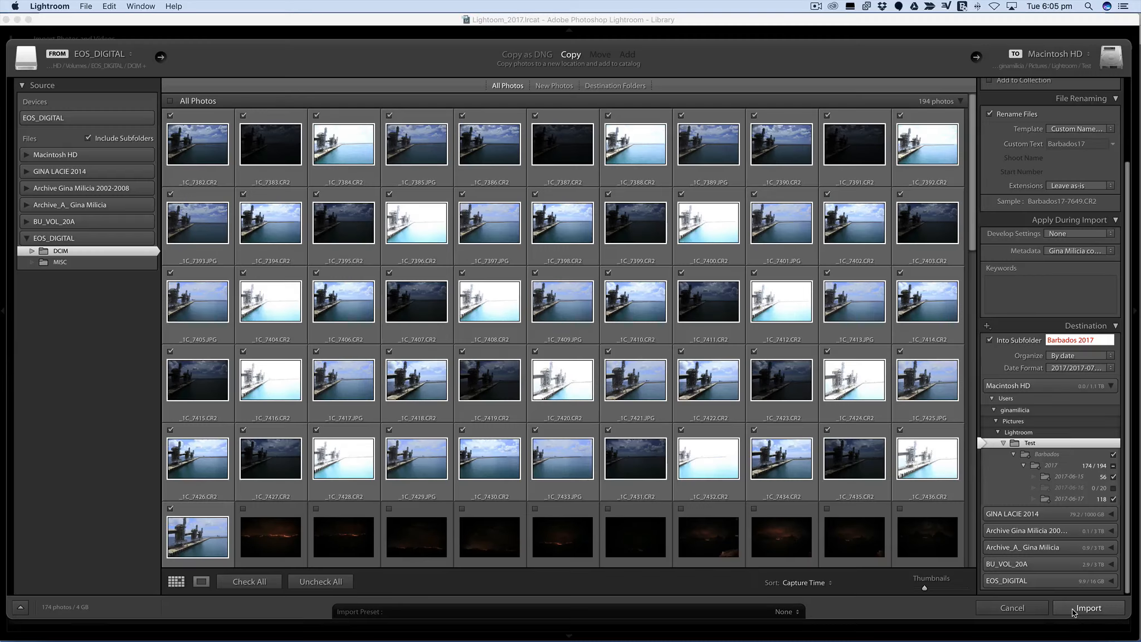
{"action": "scroll", "coordinate": [668, 499], "scroll_direction": "down", "scroll_amount": 5}
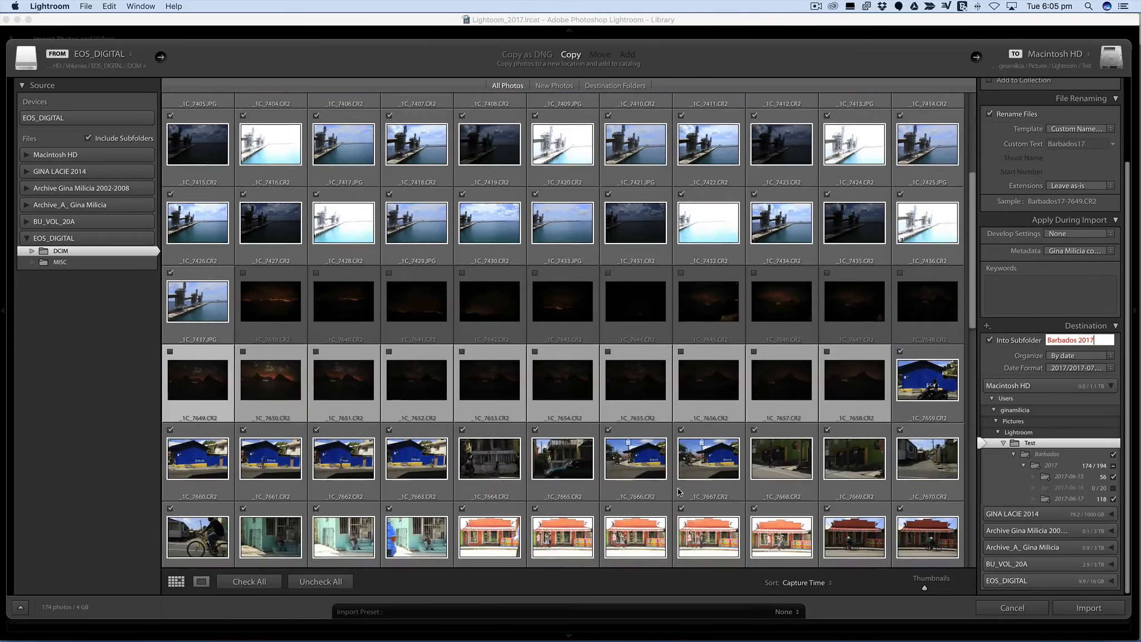
{"action": "scroll", "coordinate": [254, 242], "scroll_direction": "up", "scroll_amount": 5}
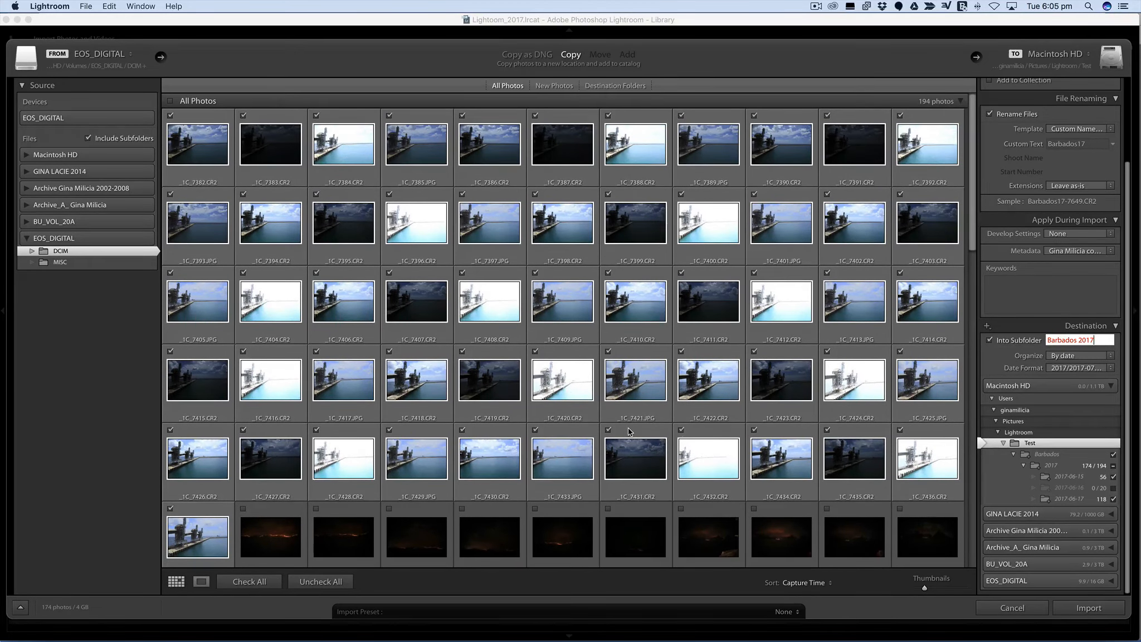
{"action": "left_click", "coordinate": [1084, 608]}
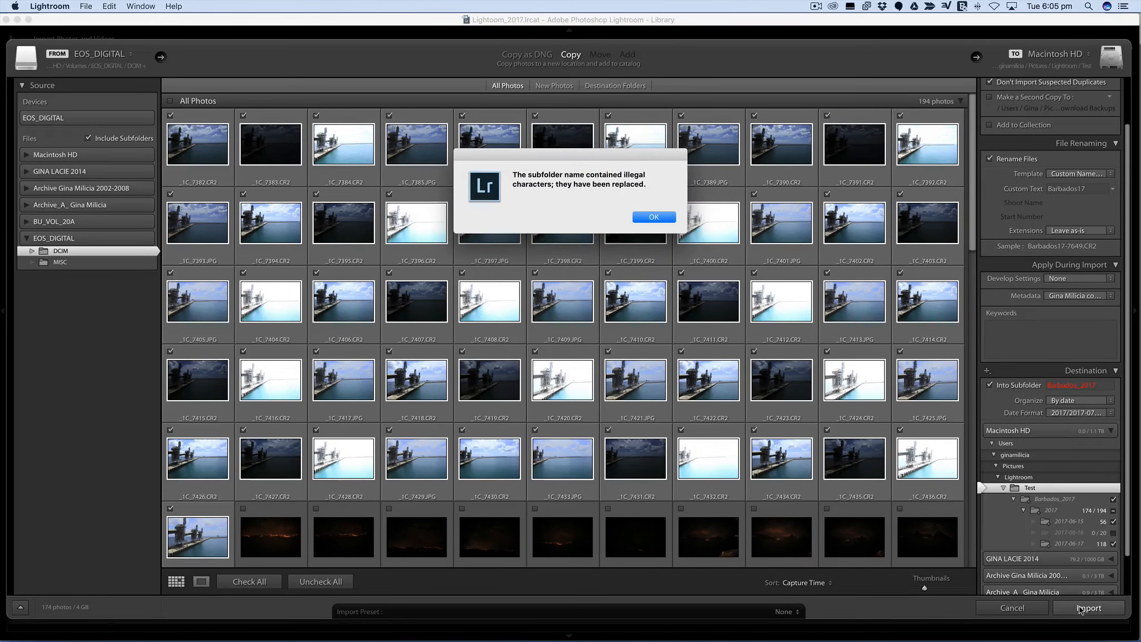
{"action": "left_click", "coordinate": [654, 217]}
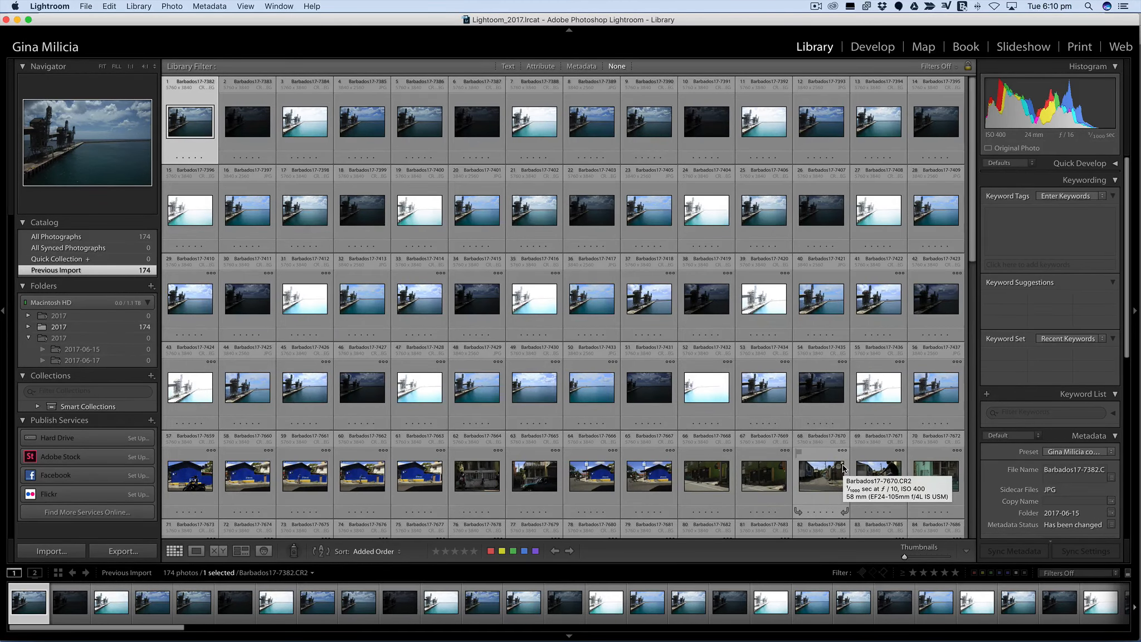
Look through the grid of newly imported photos to examine their file names and contents
{"action": "scroll", "coordinate": [793, 346], "scroll_direction": "down", "scroll_amount": 5}
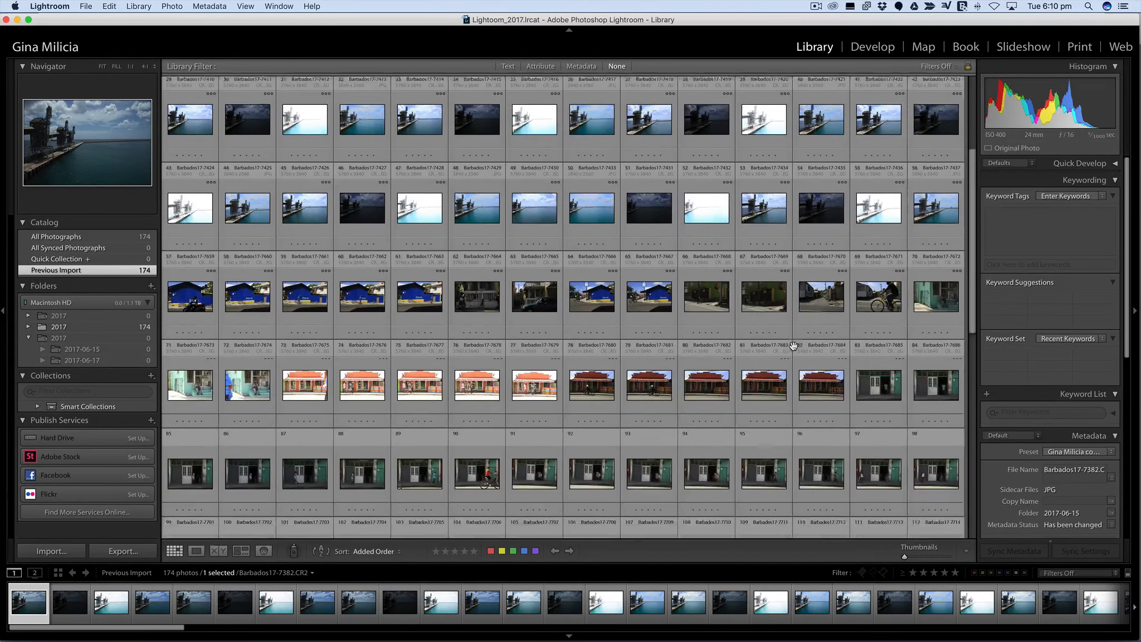
{"action": "scroll", "coordinate": [792, 346], "scroll_direction": "down", "scroll_amount": 12}
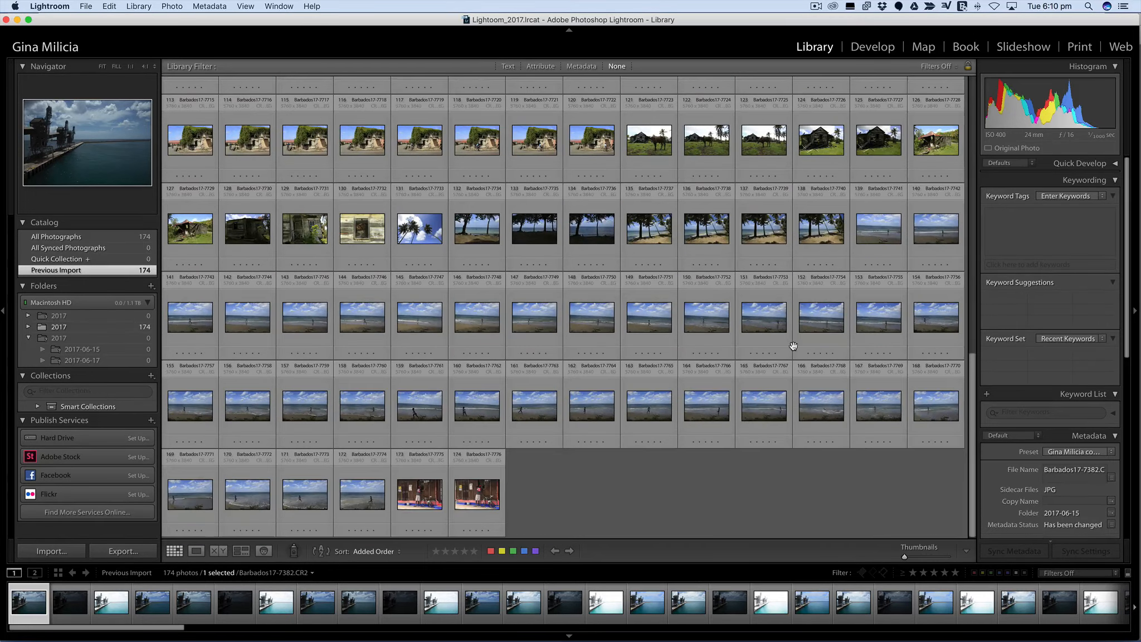
{"action": "scroll", "coordinate": [792, 346], "scroll_direction": "up", "scroll_amount": 10}
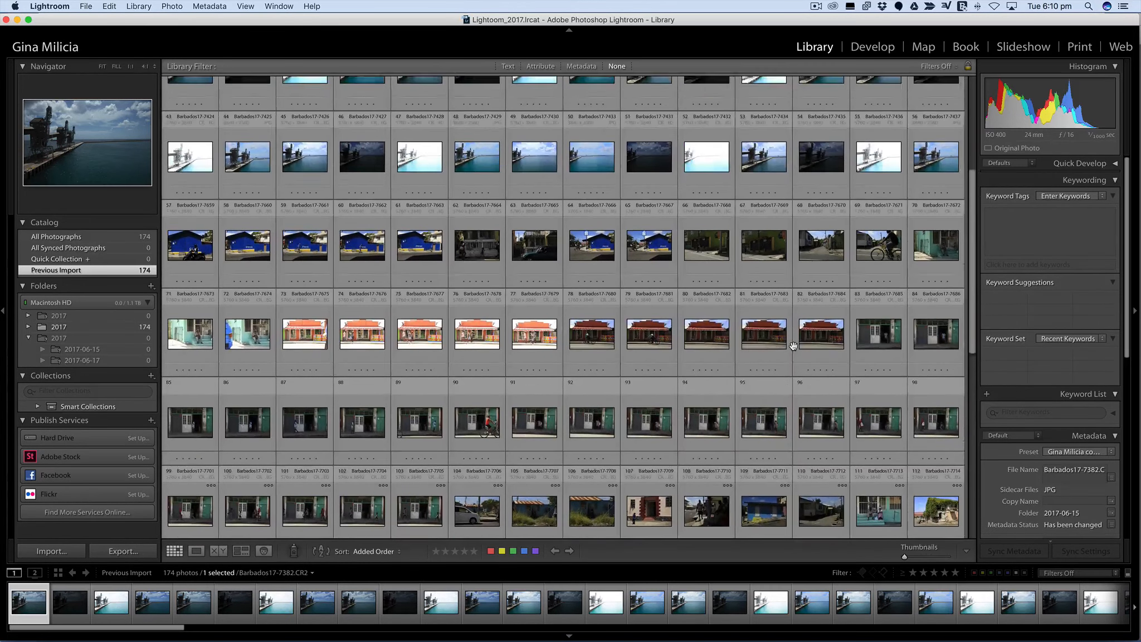
{"action": "scroll", "coordinate": [793, 346], "scroll_direction": "up", "scroll_amount": 3}
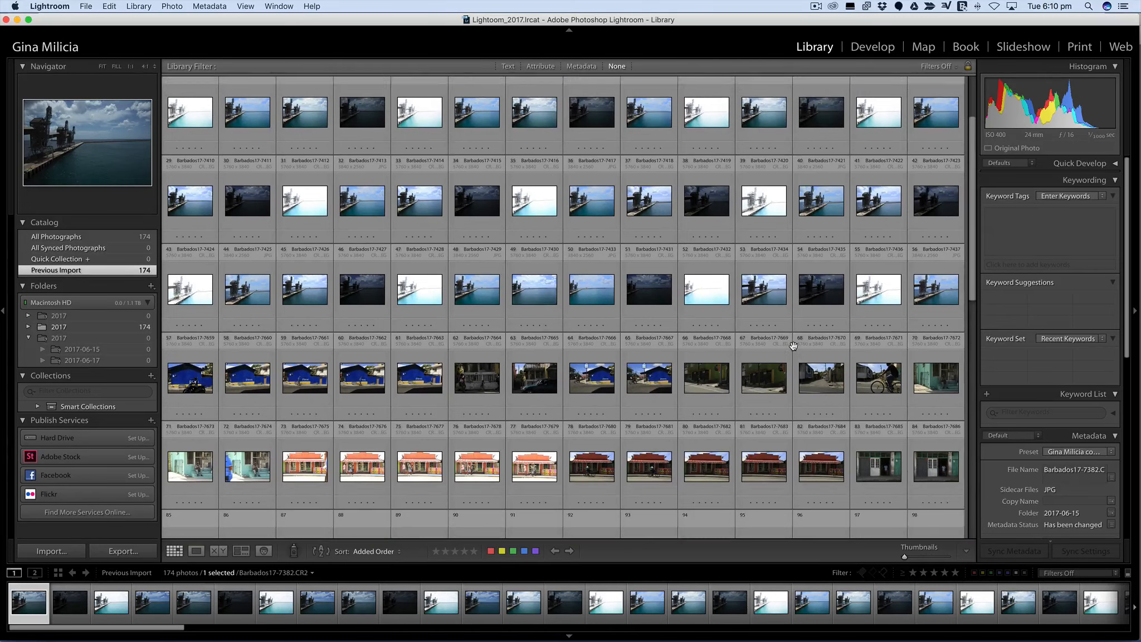
{"action": "scroll", "coordinate": [793, 346], "scroll_direction": "up", "scroll_amount": 1}
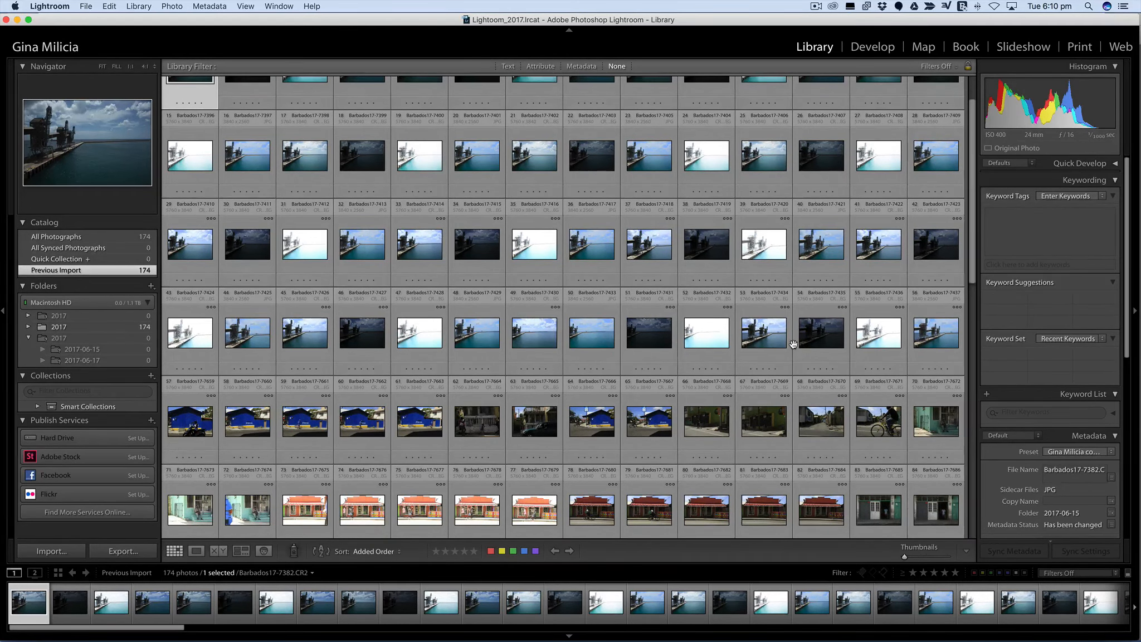
{"action": "scroll", "coordinate": [793, 346], "scroll_direction": "up", "scroll_amount": 1}
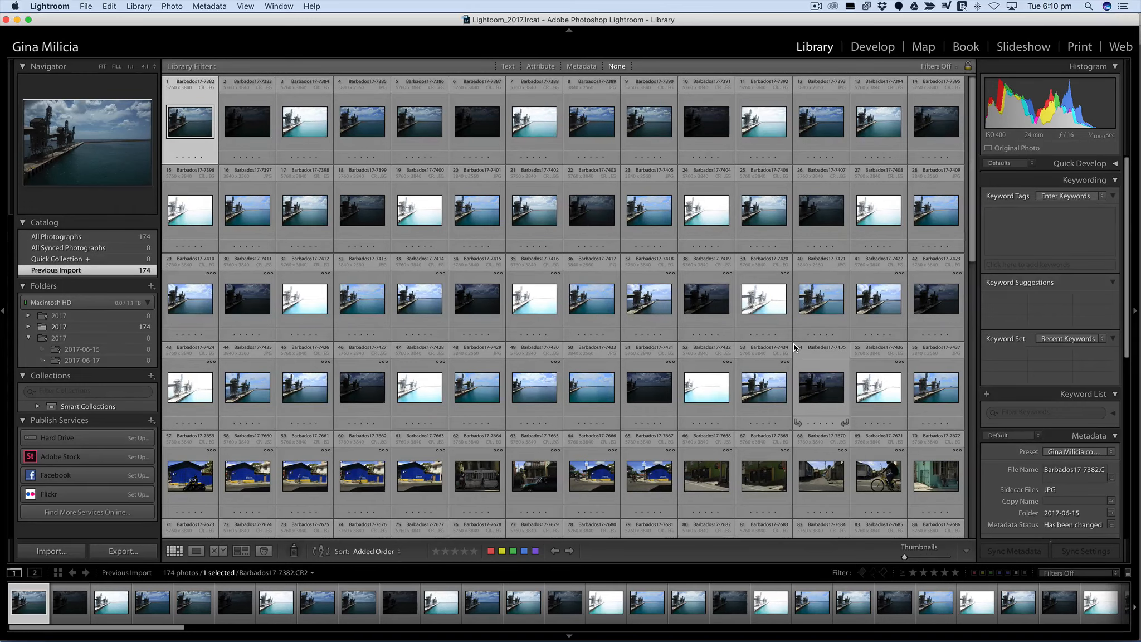
{"action": "scroll", "coordinate": [793, 346], "scroll_direction": "down", "scroll_amount": 2}
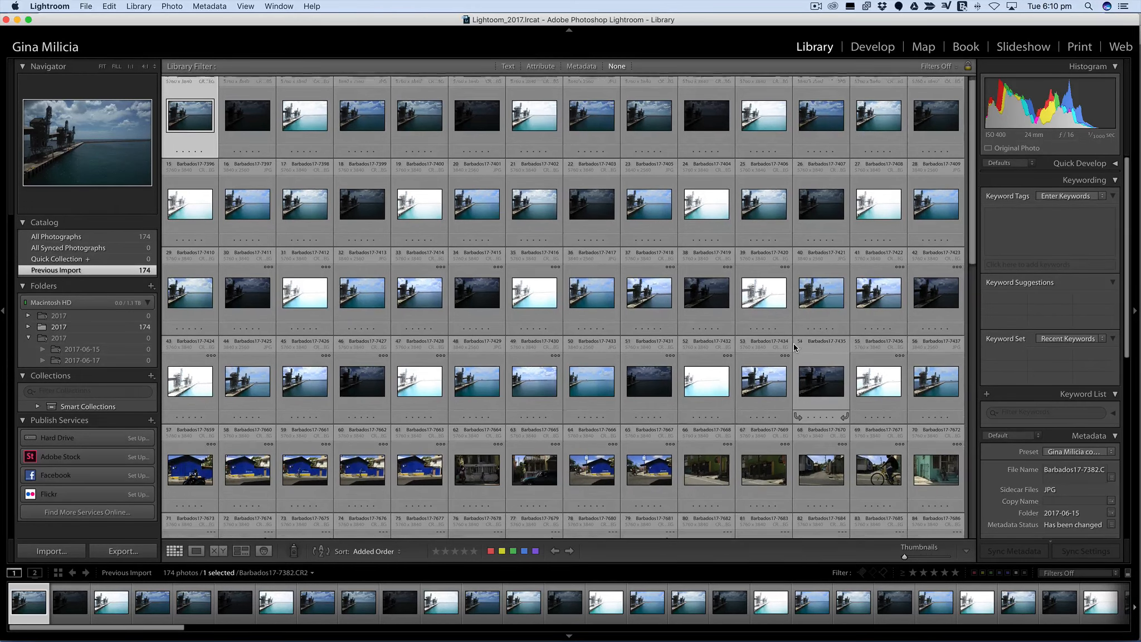
{"action": "scroll", "coordinate": [795, 347], "scroll_direction": "down", "scroll_amount": 1}
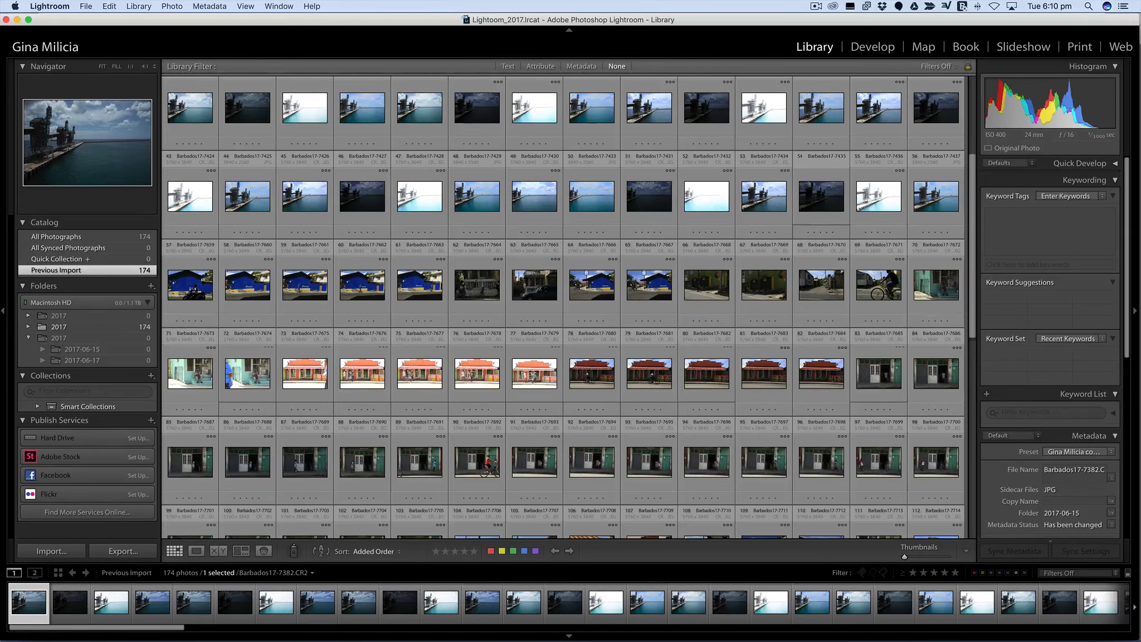
Switch to Finder and examine the imported folder structure under Lightroom > Test > Barbados_2017 > 2017, including the 2017-06-15 and 2017-06-17 folders
{"action": "left_click_drag", "start_coordinate": [1140, 62], "coordinate": [531, 64]}
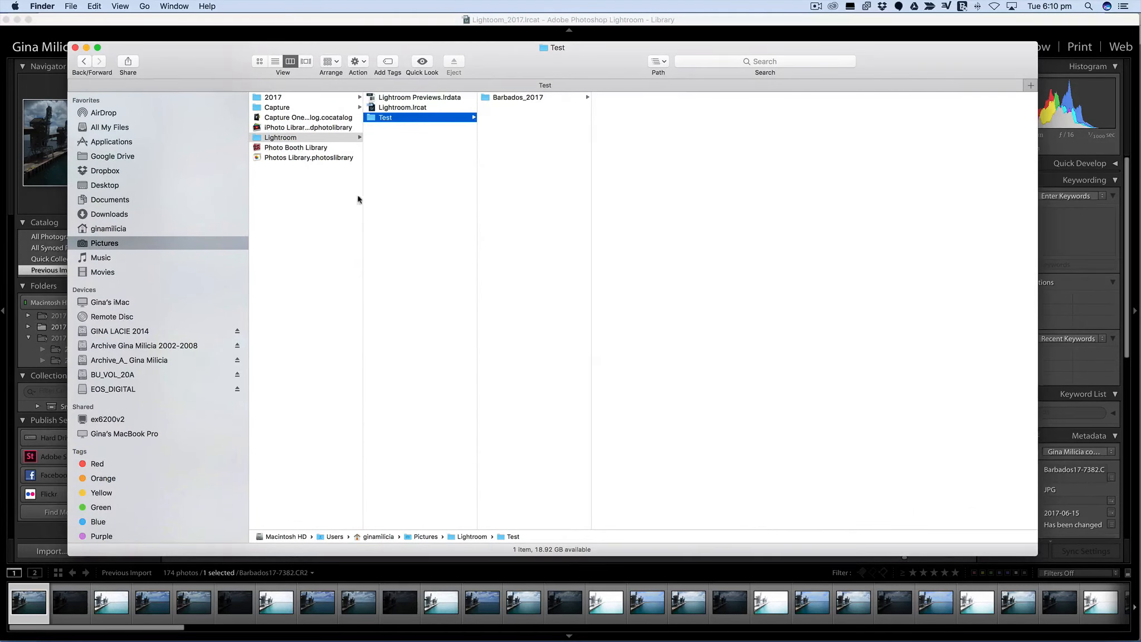
{"action": "left_click", "coordinate": [280, 138]}
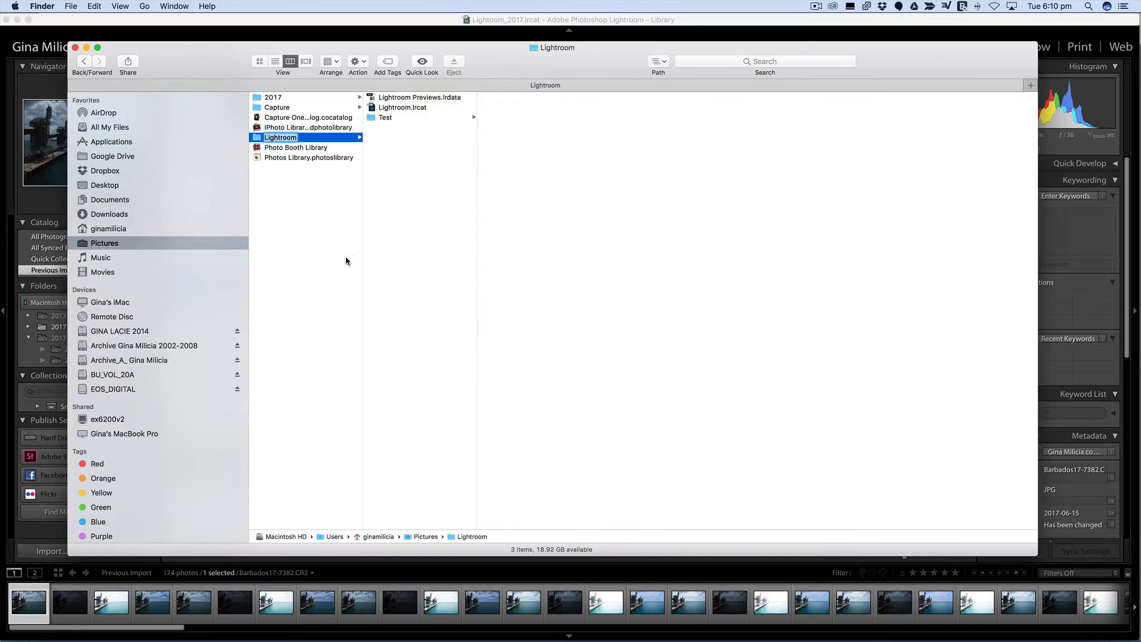
{"action": "left_click", "coordinate": [382, 119]}
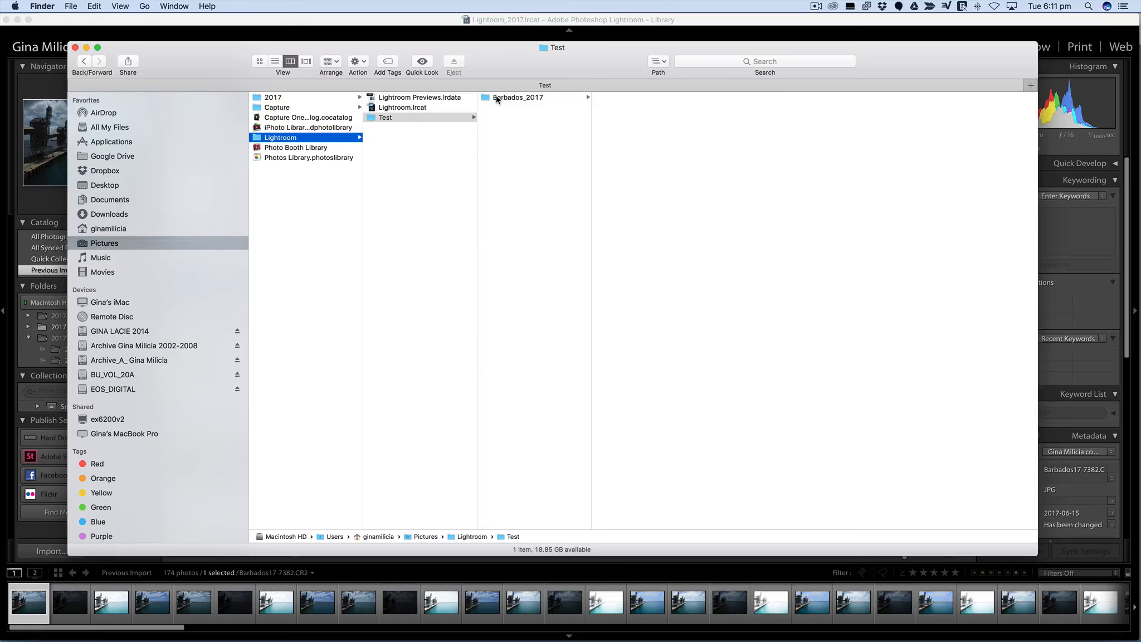
{"action": "left_click", "coordinate": [494, 98]}
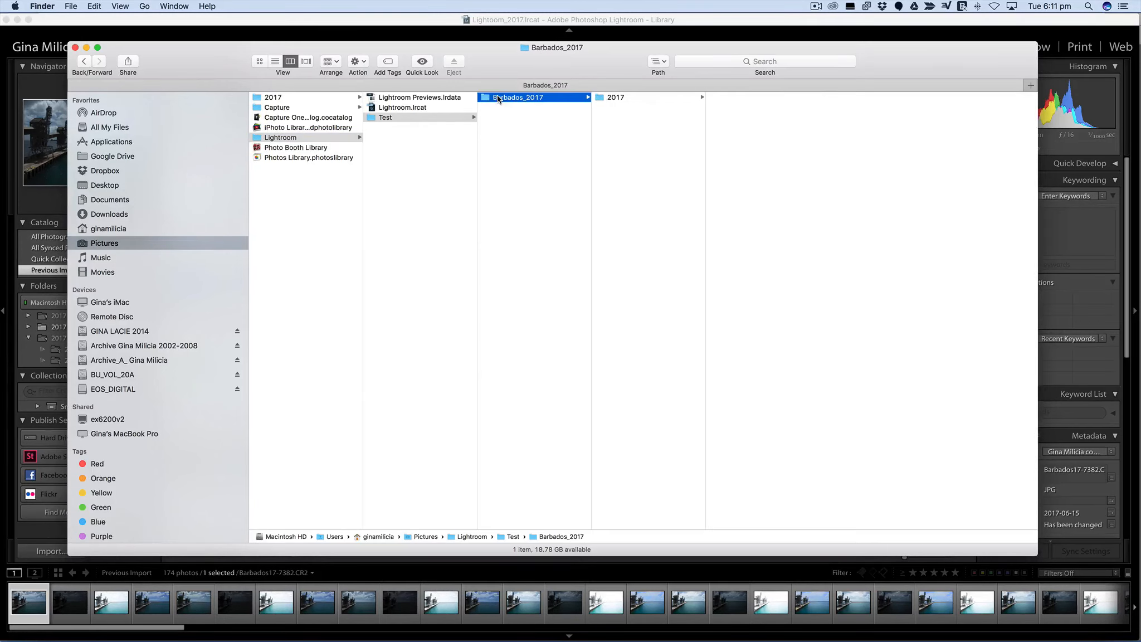
{"action": "left_click", "coordinate": [609, 99]}
{"action": "left_click", "coordinate": [744, 100]}
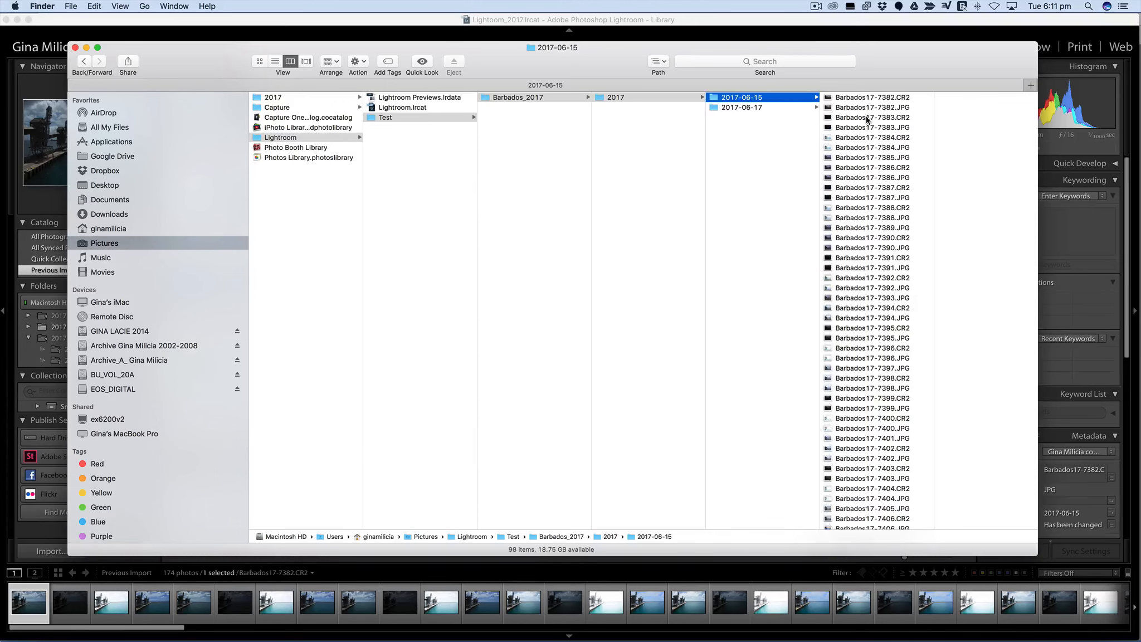
{"action": "left_click", "coordinate": [751, 109]}
{"action": "left_click", "coordinate": [753, 99]}
{"action": "left_click", "coordinate": [763, 107]}
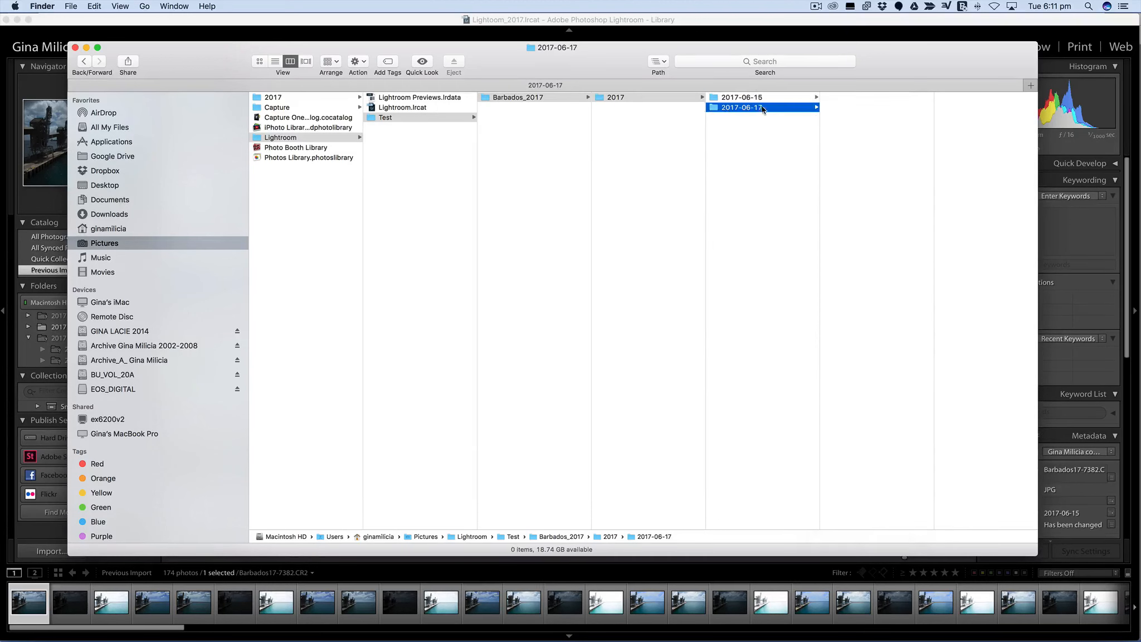
Look through the file list of the 2017-06-15 folder to examine the names of the imported CR2 and JPG files
{"action": "scroll", "coordinate": [865, 120], "scroll_direction": "up", "scroll_amount": 2}
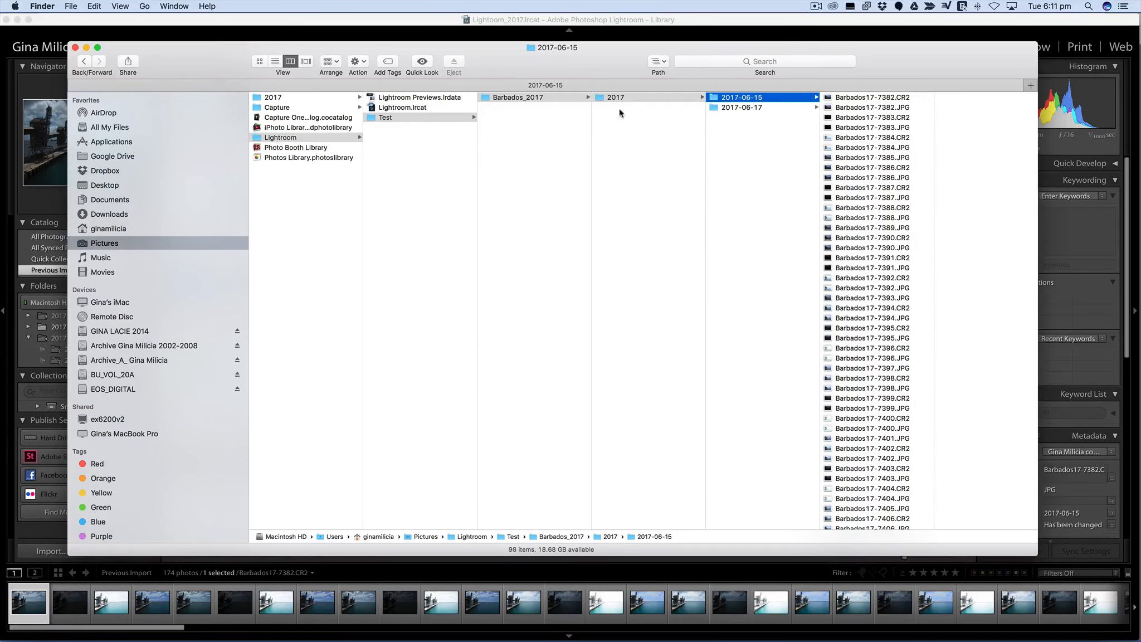
{"action": "left_click_drag", "start_coordinate": [820, 75], "coordinate": [817, 74]}
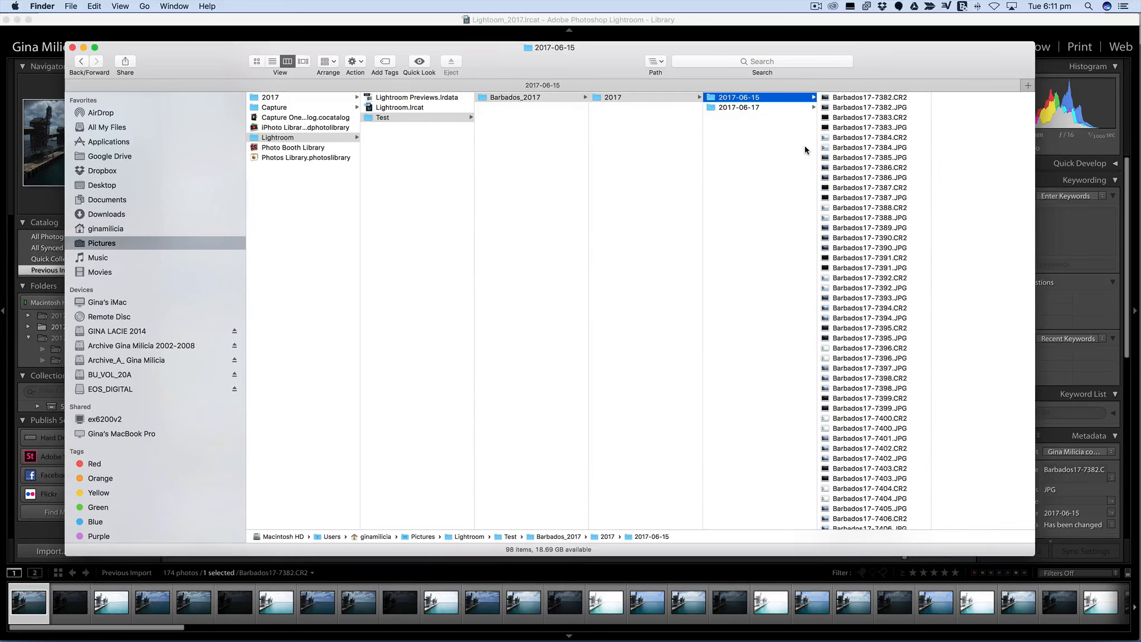
{"action": "scroll", "coordinate": [852, 138], "scroll_direction": "down", "scroll_amount": 3}
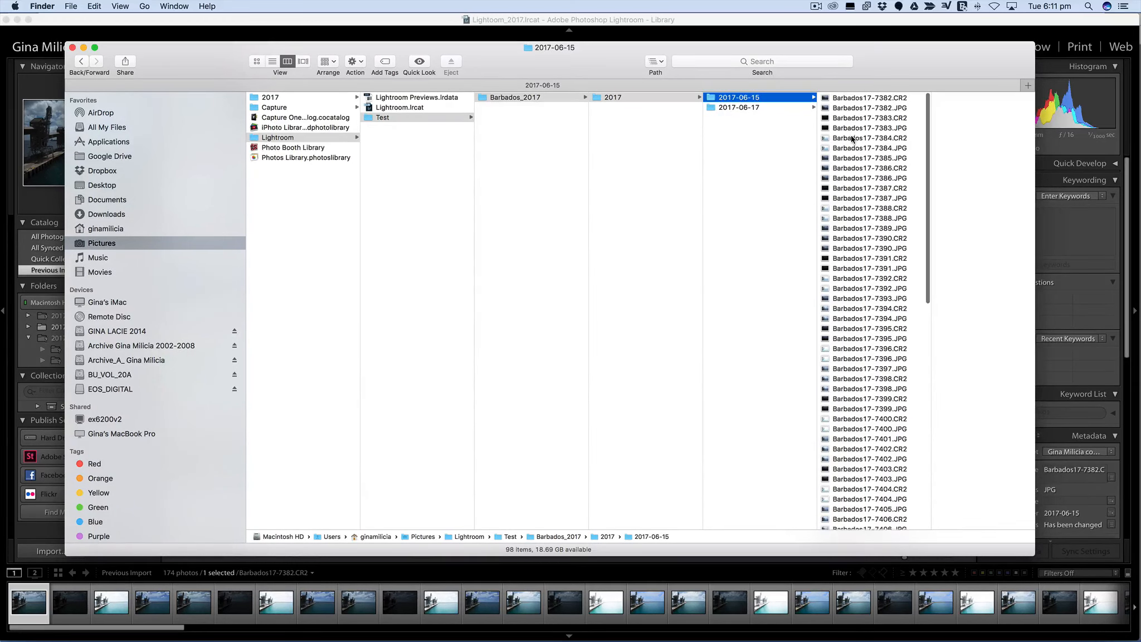
{"action": "scroll", "coordinate": [852, 138], "scroll_direction": "down", "scroll_amount": 8}
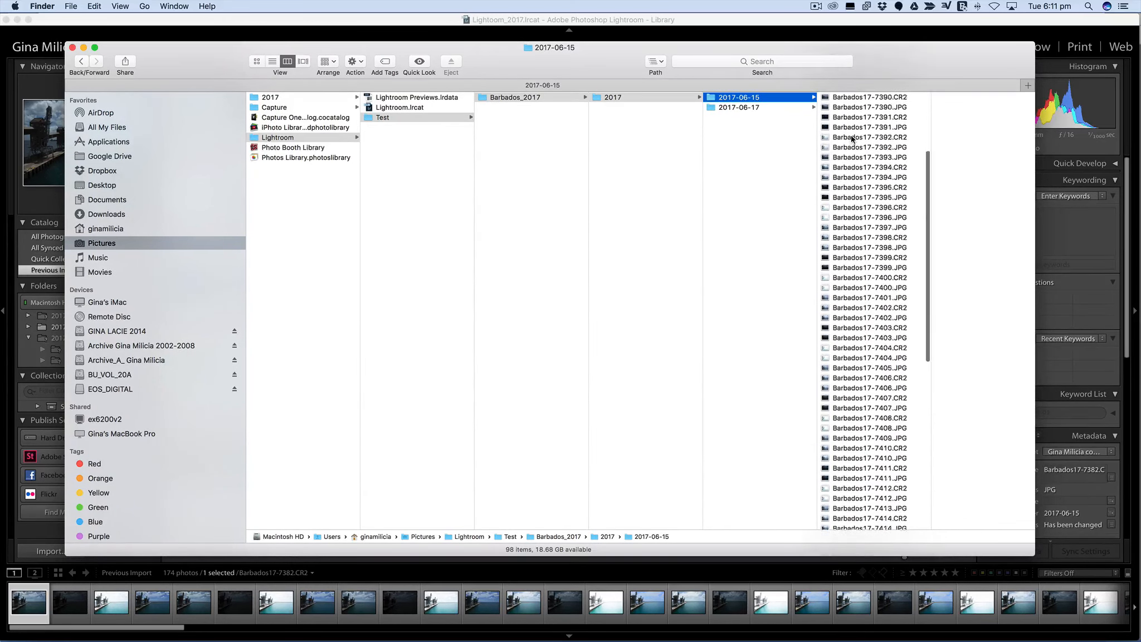
{"action": "scroll", "coordinate": [852, 138], "scroll_direction": "up", "scroll_amount": 6}
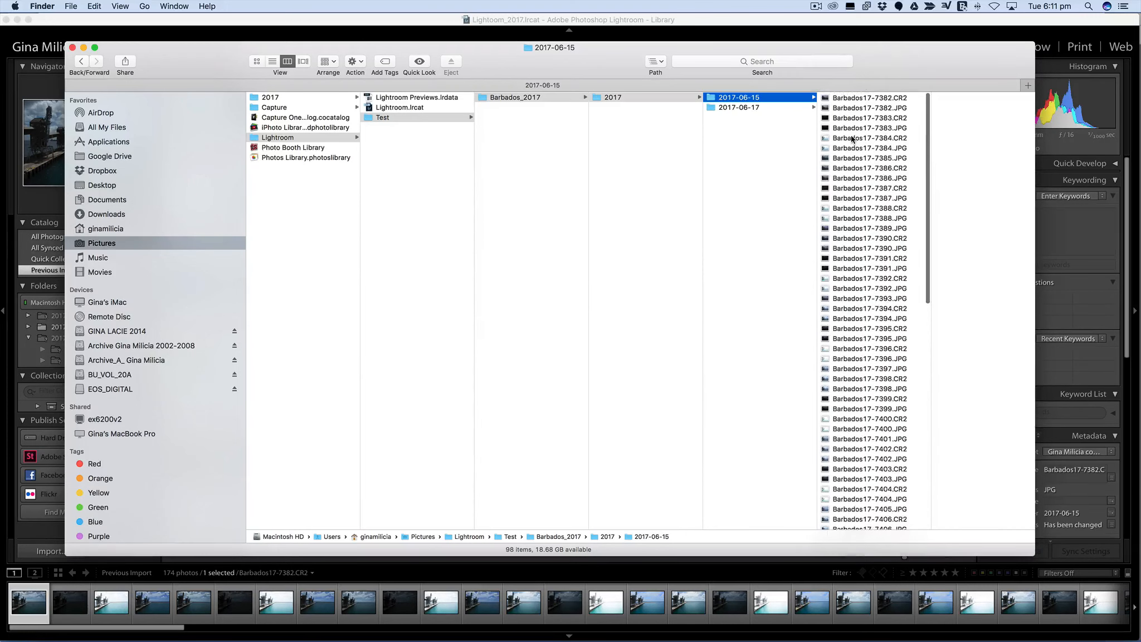
{"action": "scroll", "coordinate": [852, 138], "scroll_direction": "down", "scroll_amount": 1}
{"action": "scroll", "coordinate": [852, 138], "scroll_direction": "up", "scroll_amount": 1}
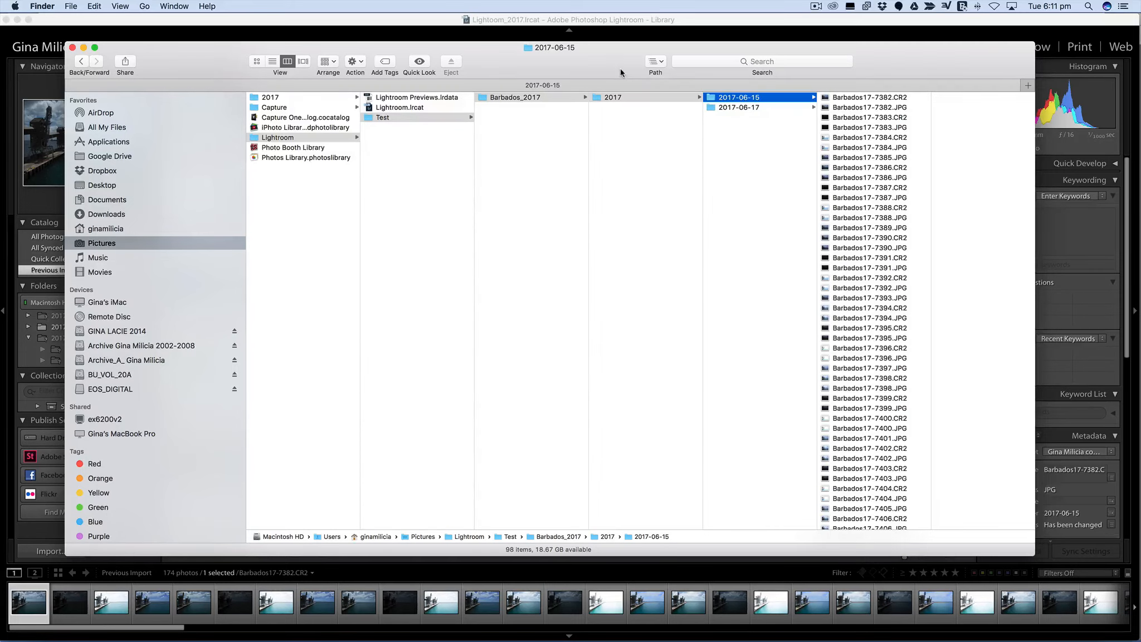
Minimize the Finder window and show the first imported photo, Barbados17-7382.CR2, enlarged in Lightroom
{"action": "key", "text": "cmd+m"}
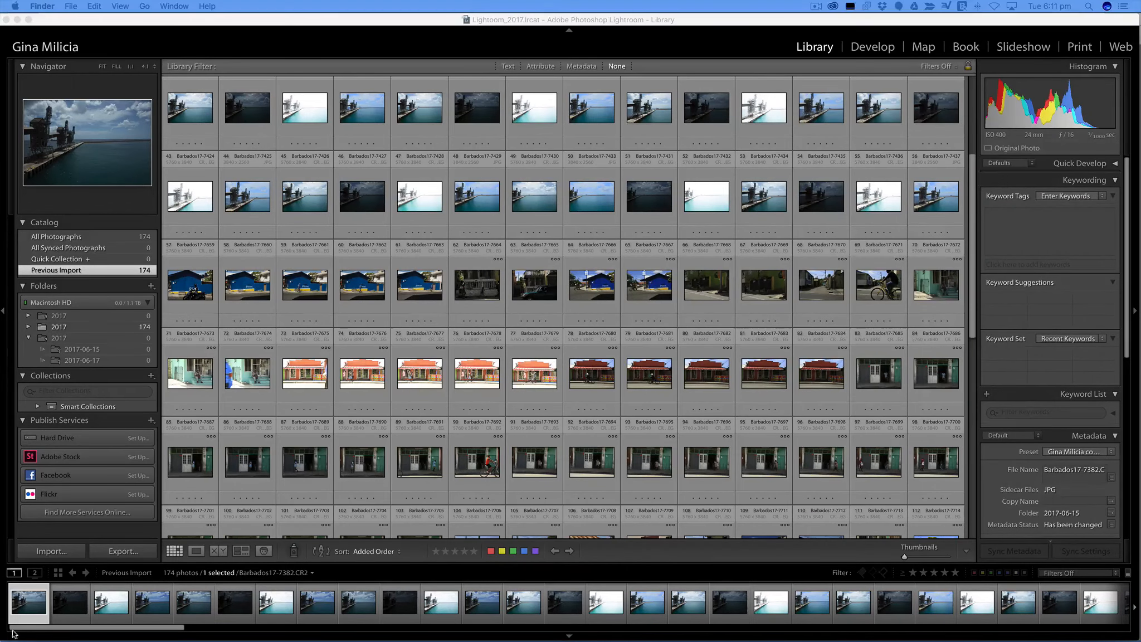
{"action": "double_click", "coordinate": [28, 618]}
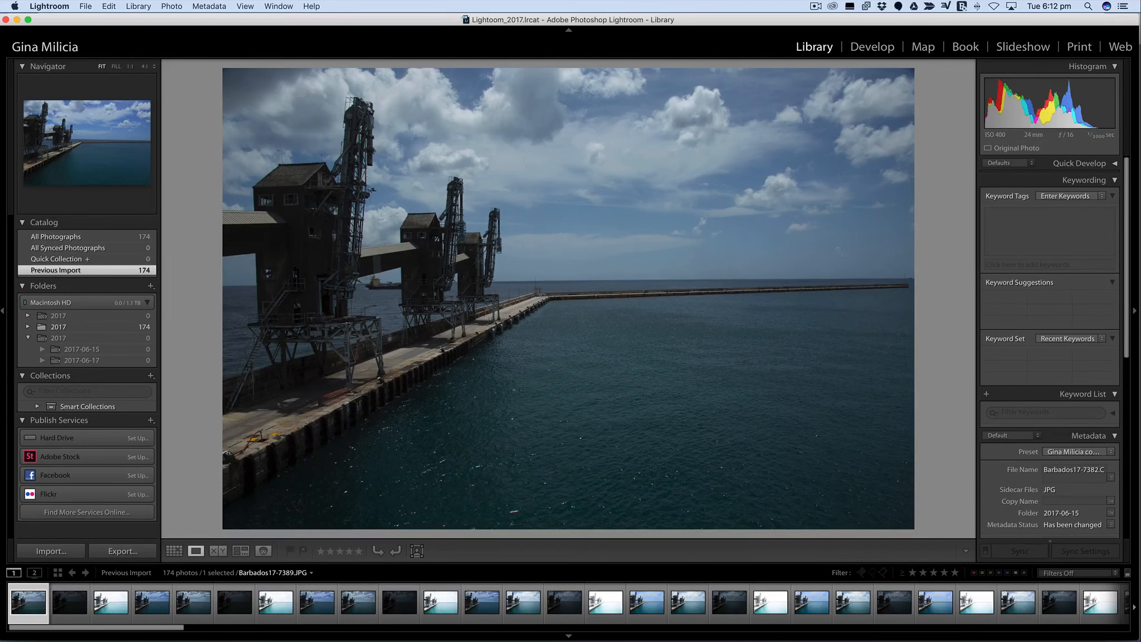
In Finder, rename Barbados17-7382.CR2 in the 2017-06-15 folder to Clouds.CR2 and find the renamed file in the list
{"action": "left_click_drag", "start_coordinate": [0, 72], "coordinate": [885, 73]}
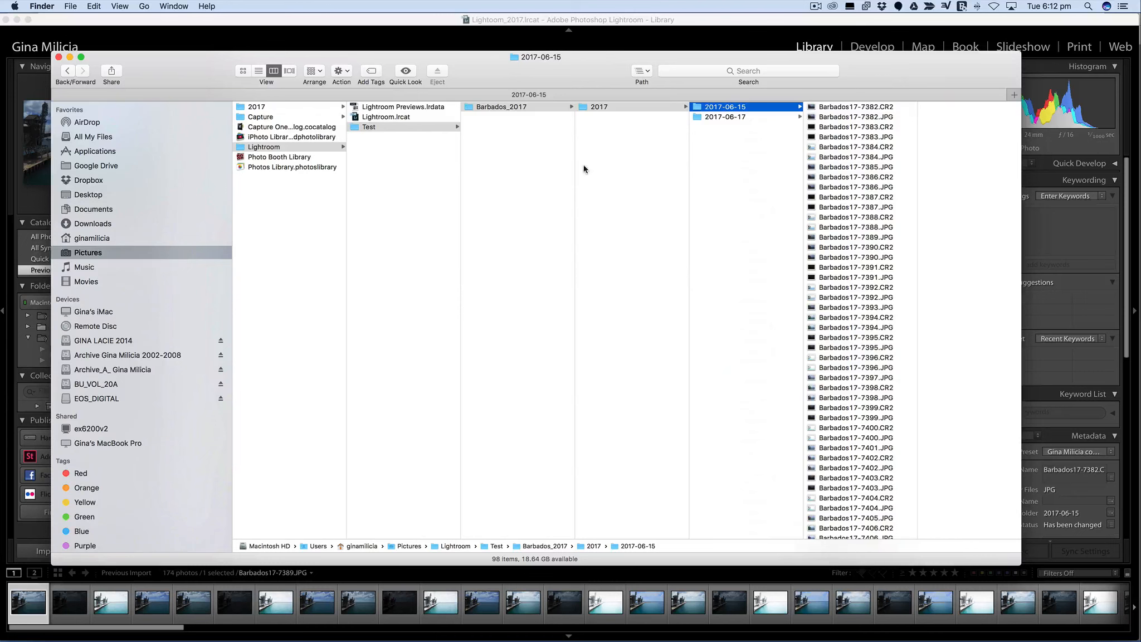
{"action": "left_click", "coordinate": [833, 108]}
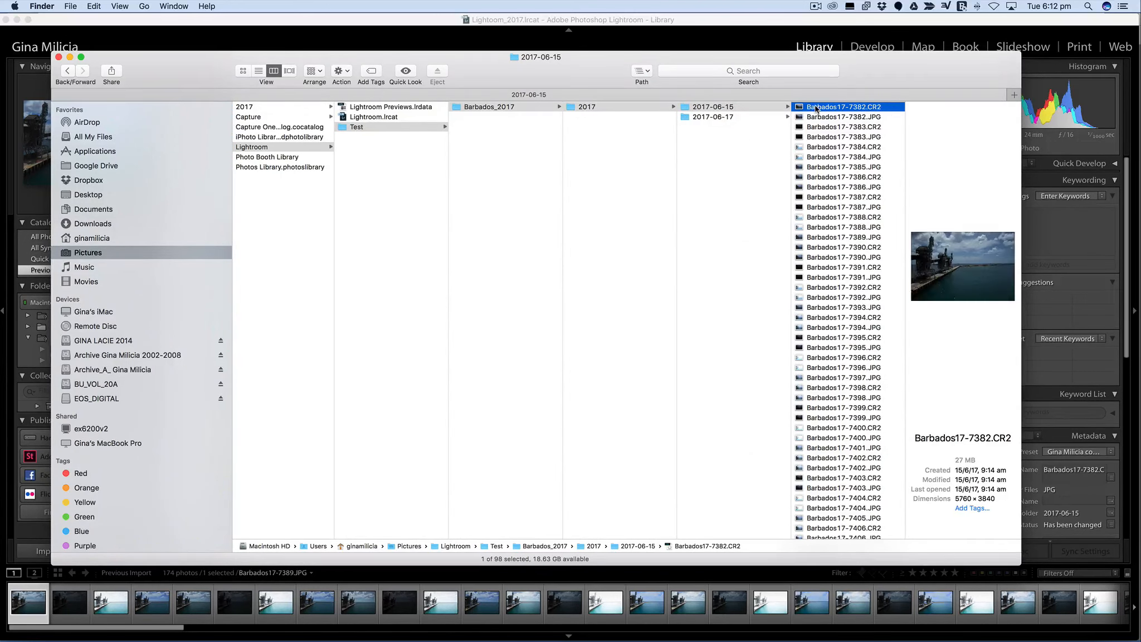
{"action": "left_click", "coordinate": [815, 107]}
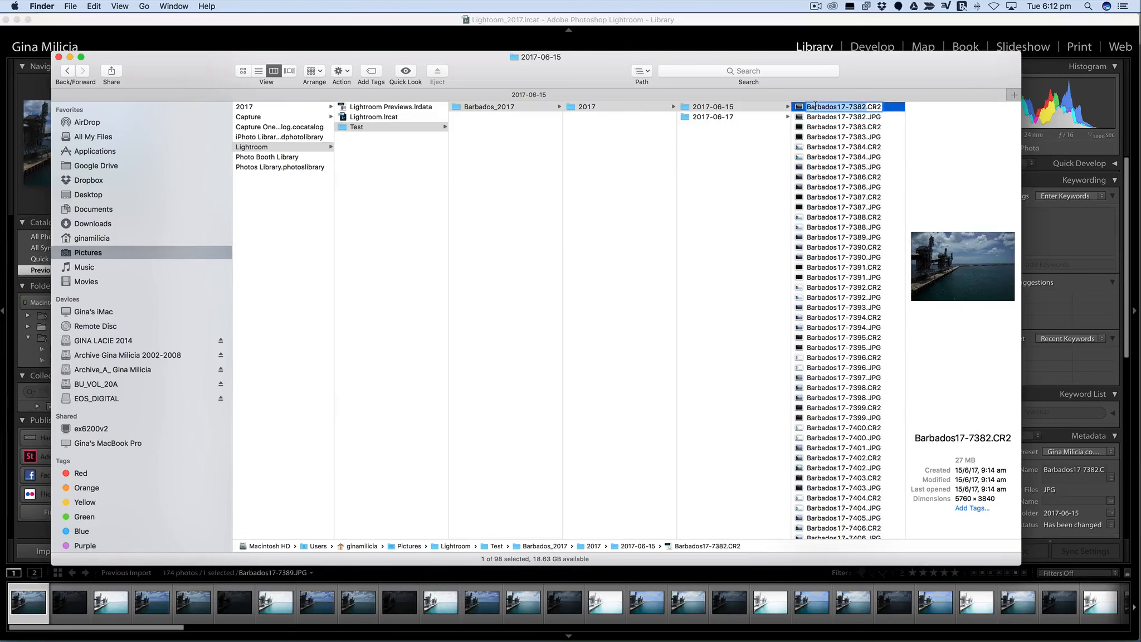
{"action": "type", "text": "Clouds"}
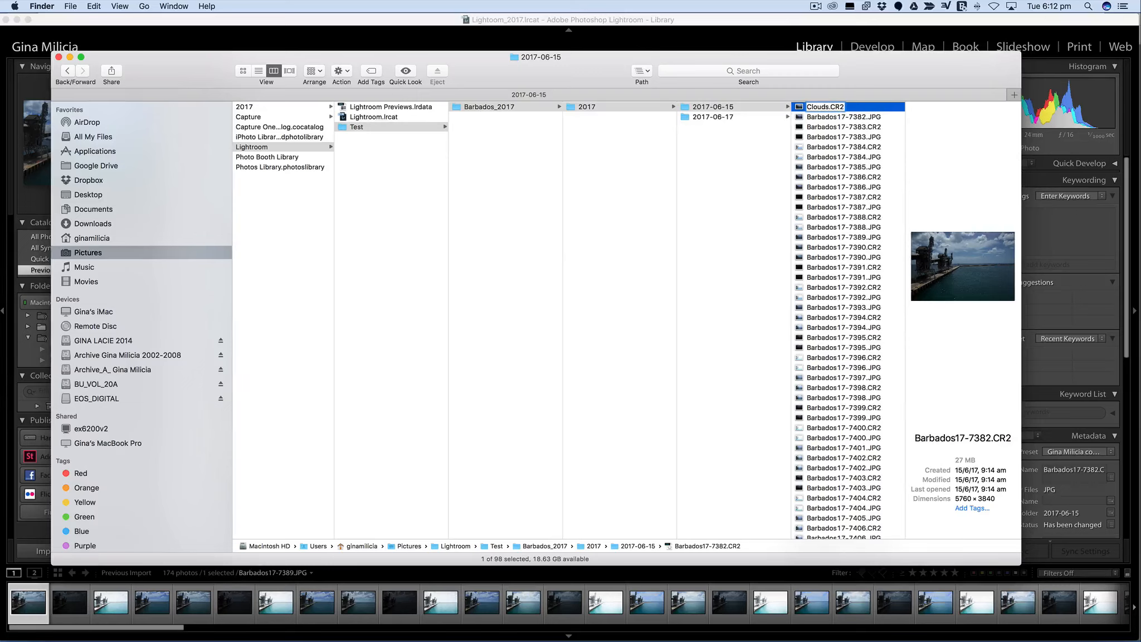
{"action": "left_click", "coordinate": [761, 146]}
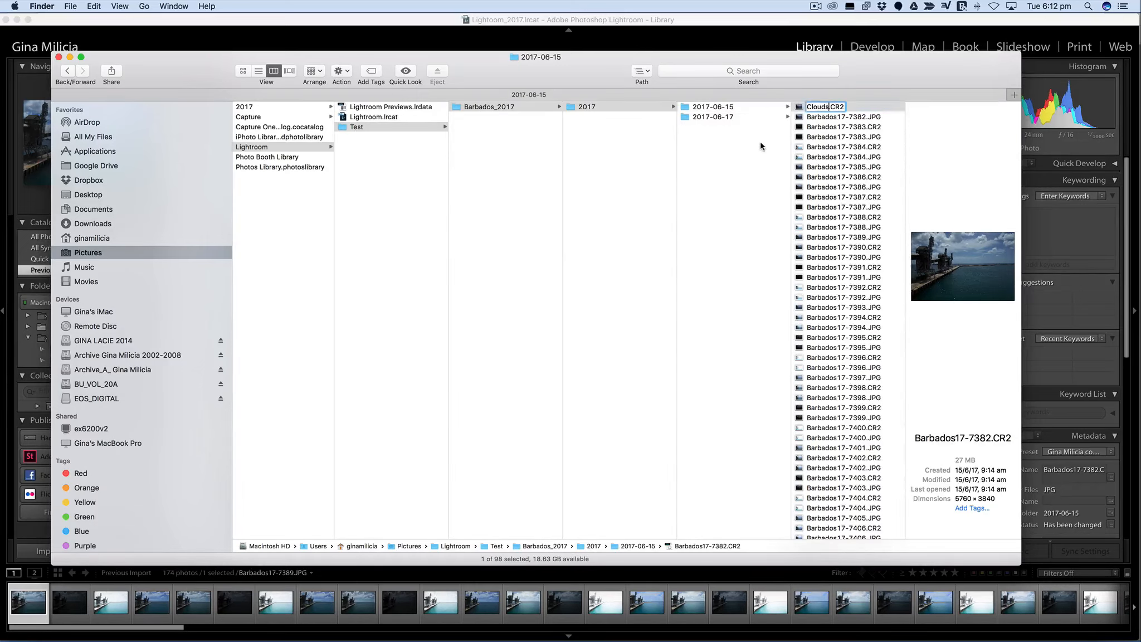
{"action": "left_click", "coordinate": [724, 108]}
{"action": "scroll", "coordinate": [827, 164], "scroll_direction": "down", "scroll_amount": 5}
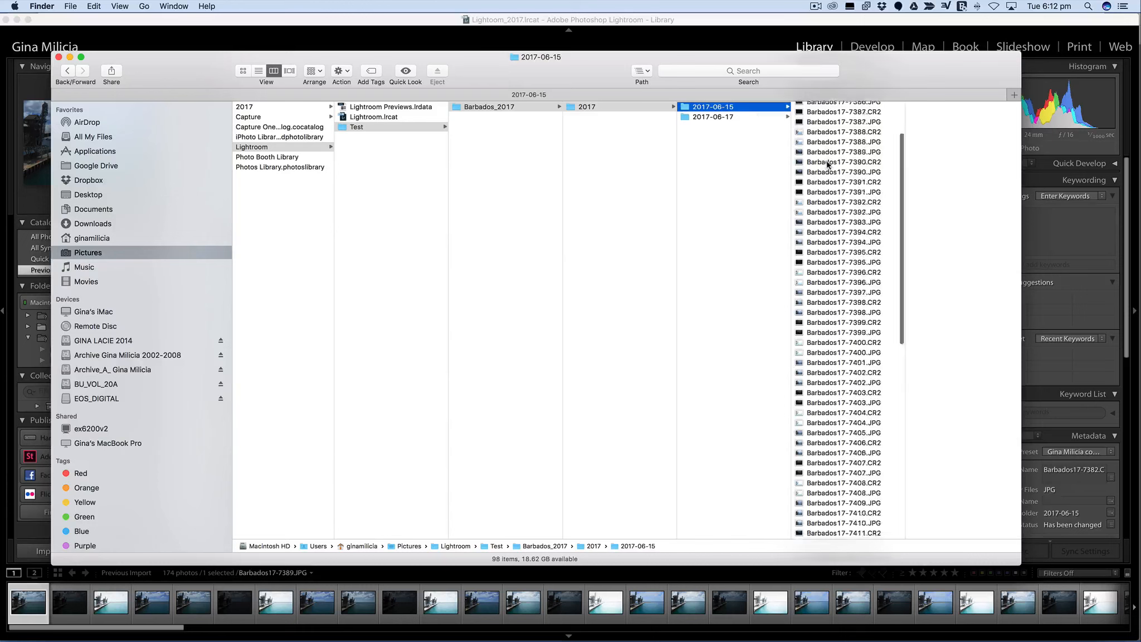
{"action": "scroll", "coordinate": [828, 223], "scroll_direction": "down", "scroll_amount": 3}
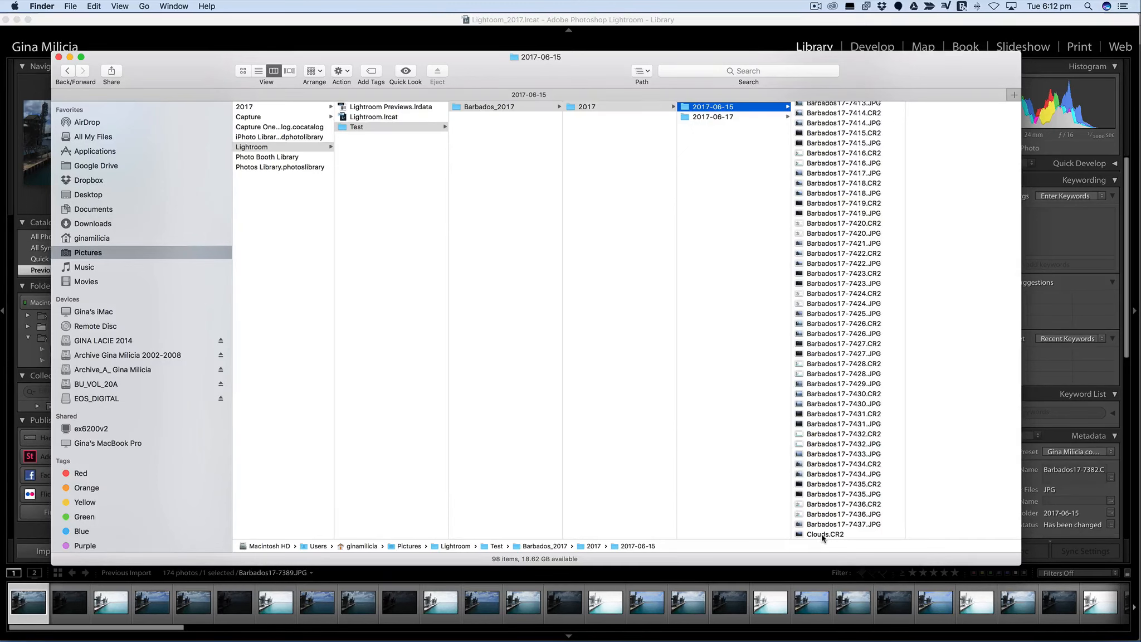
{"action": "double_click", "coordinate": [545, 75]}
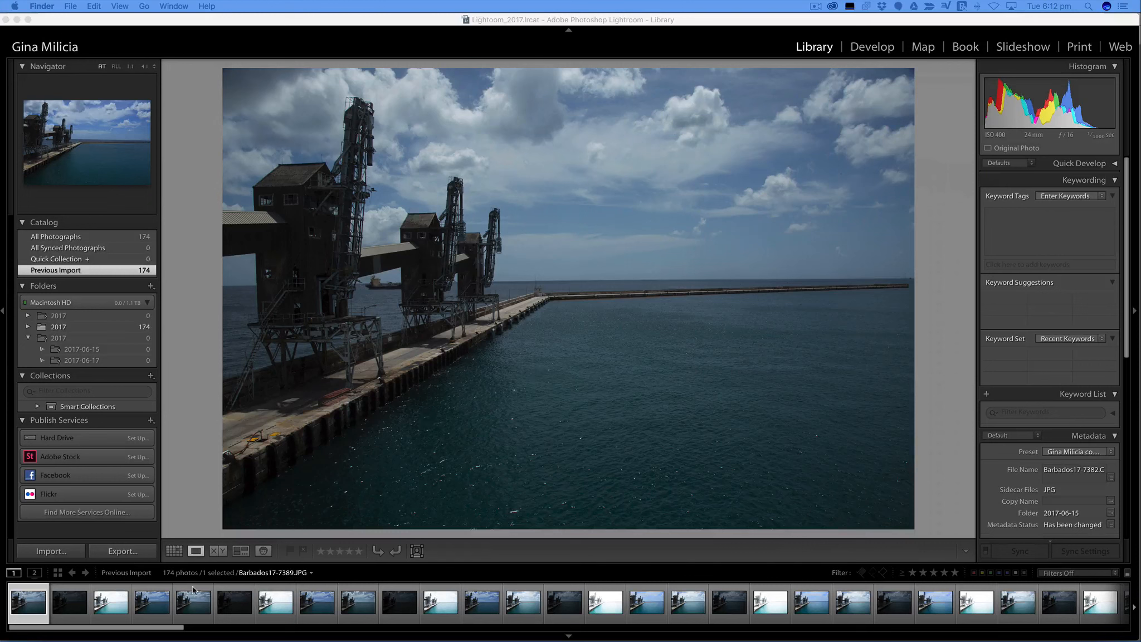
In Lightroom, relink the missing photo Barbados17-7382.CR2 to Clouds.CR2 in the 2017-06-15 folder, accepting the different file name
{"action": "left_click", "coordinate": [29, 592]}
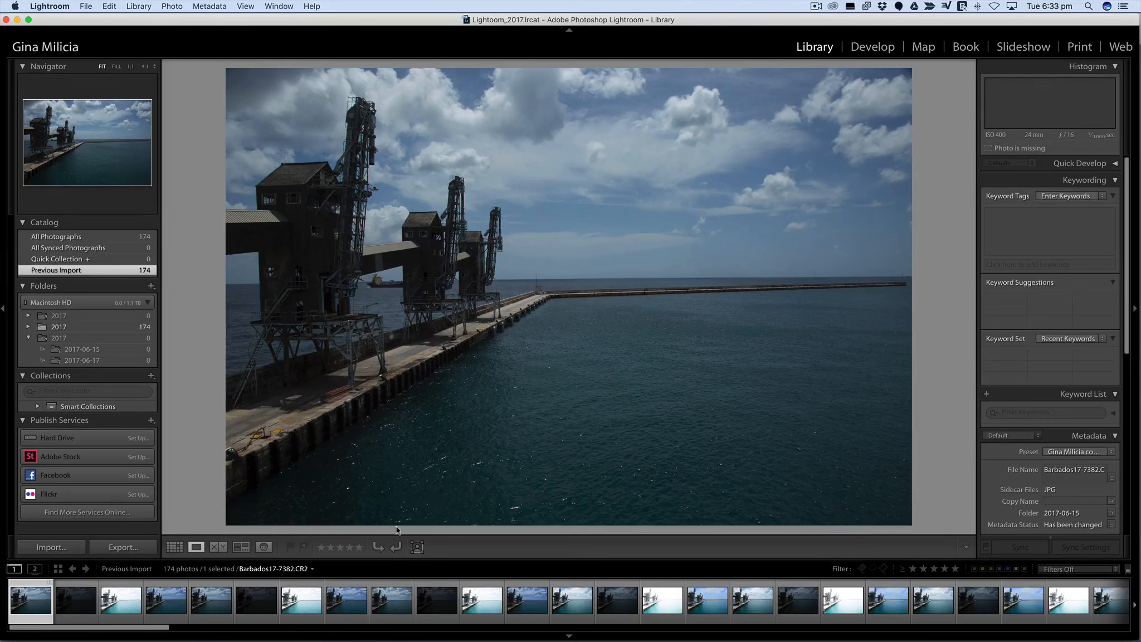
{"action": "left_click", "coordinate": [50, 582]}
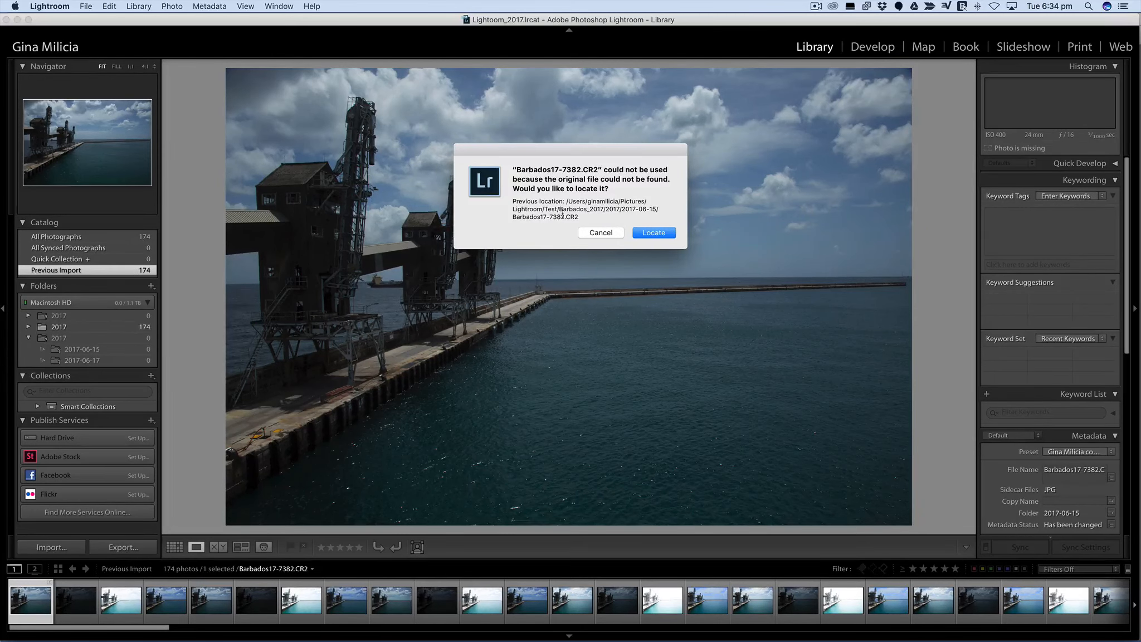
{"action": "left_click", "coordinate": [660, 234]}
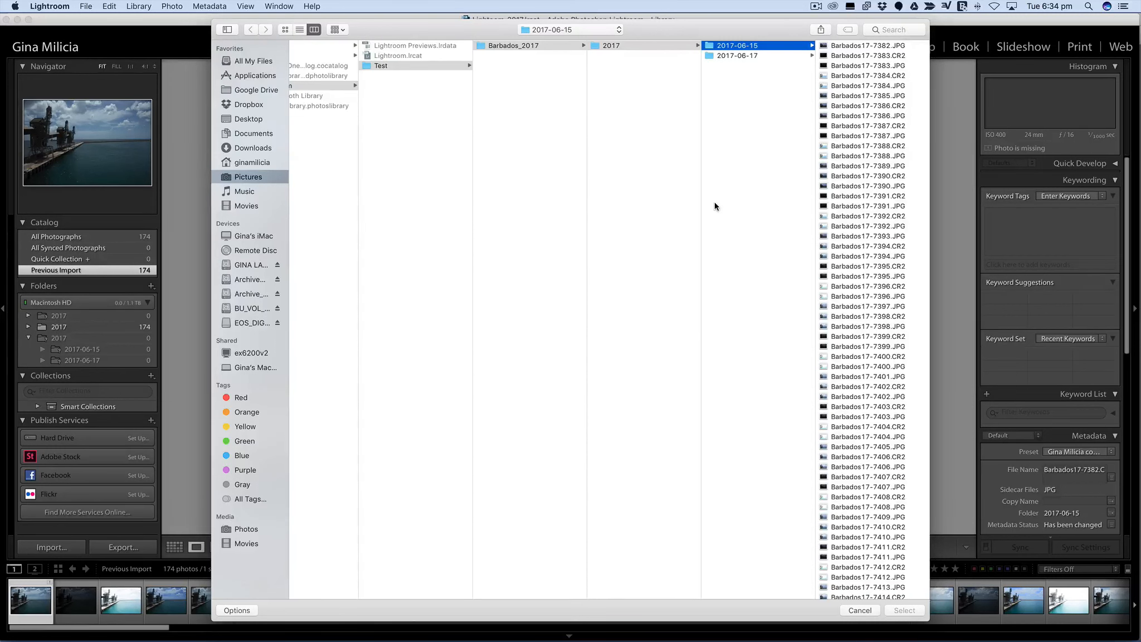
{"action": "left_click_drag", "start_coordinate": [739, 30], "coordinate": [627, 24]}
{"action": "scroll", "coordinate": [761, 320], "scroll_direction": "down", "scroll_amount": 10}
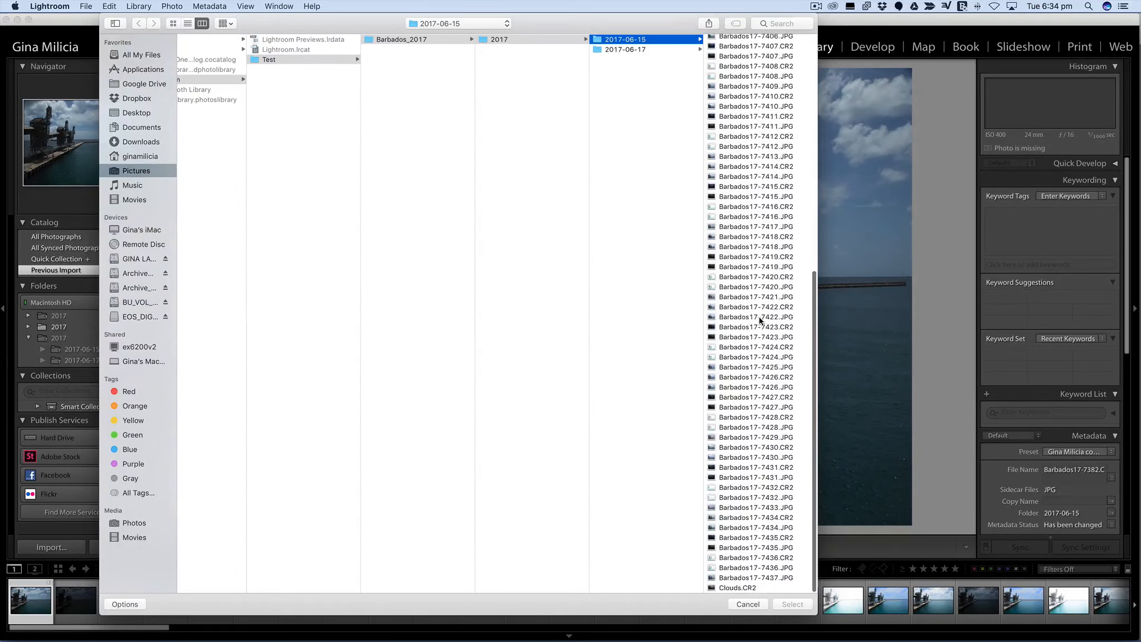
{"action": "left_click", "coordinate": [735, 588]}
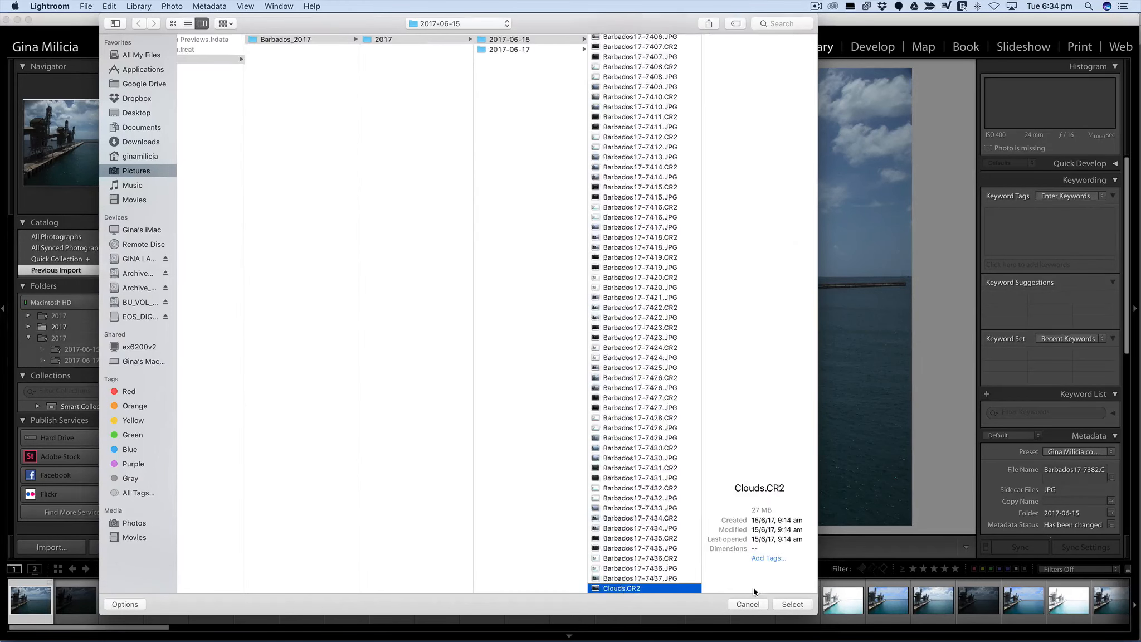
{"action": "left_click", "coordinate": [791, 604]}
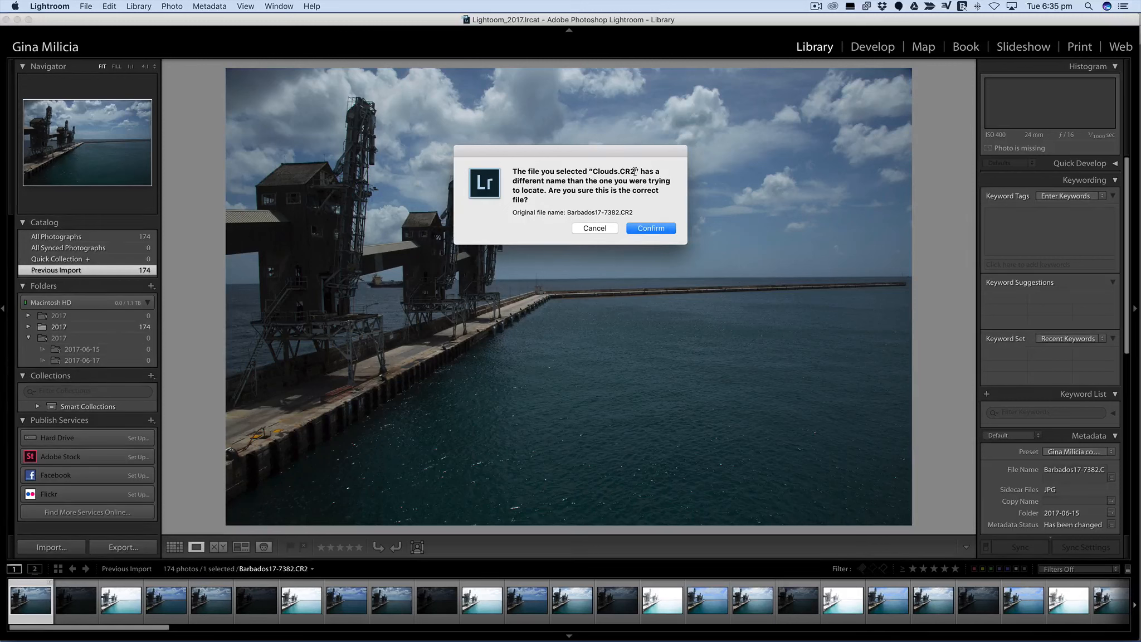
{"action": "left_click", "coordinate": [640, 229]}
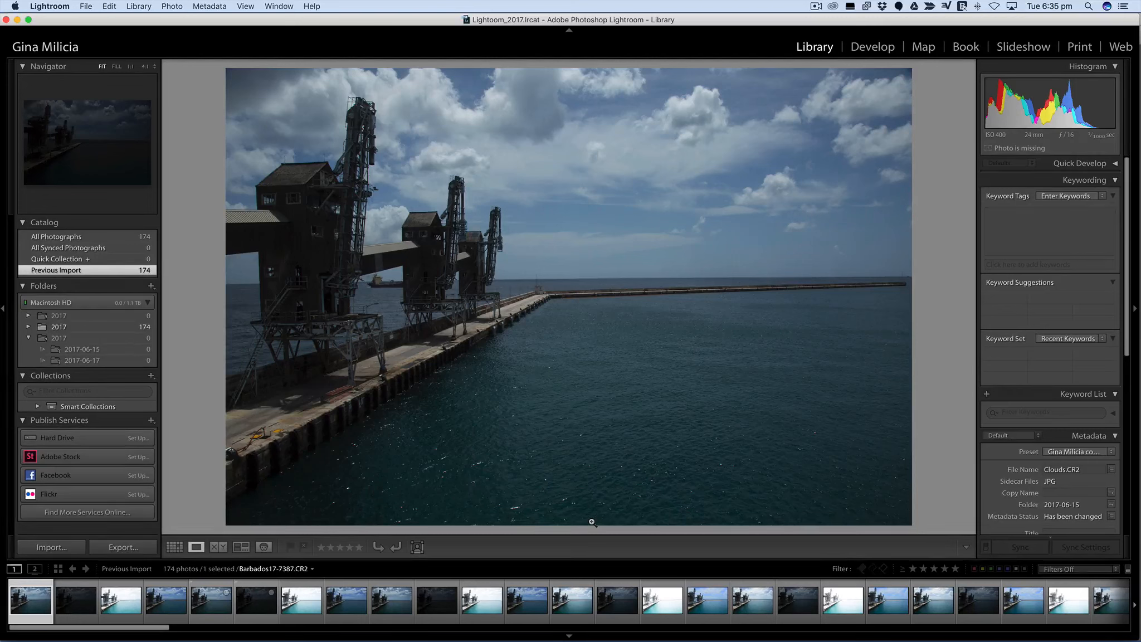
Reveal Barbados17-7390.CR2 in Finder from the Lightroom filmstrip to check its location, and close that Finder window
{"action": "right_click", "coordinate": [392, 586]}
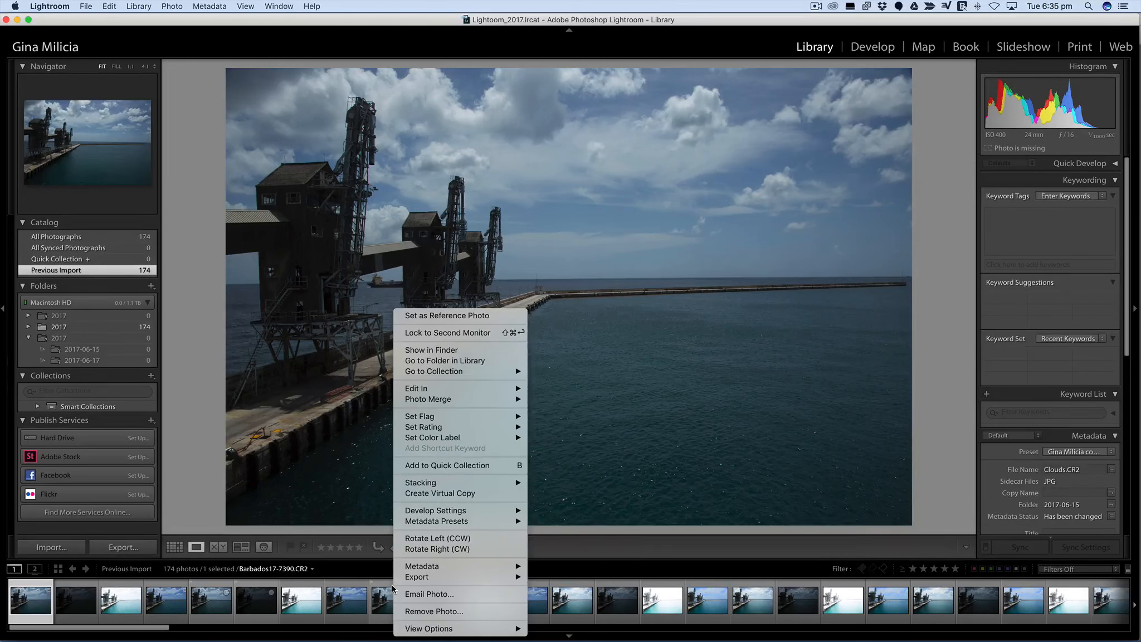
{"action": "left_click", "coordinate": [446, 351]}
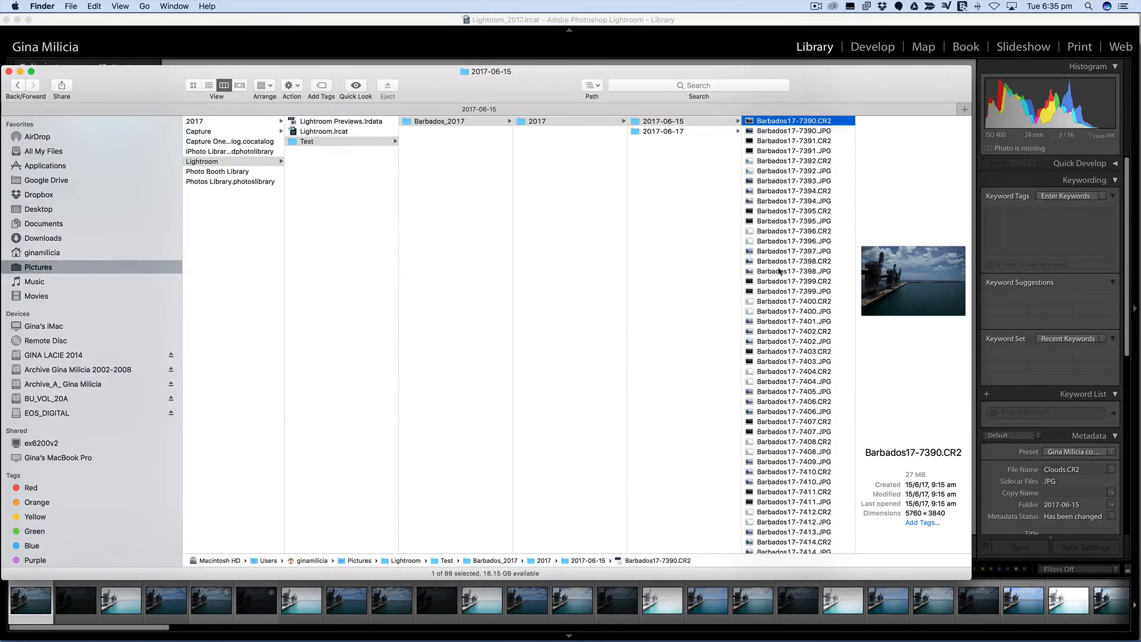
{"action": "left_click_drag", "start_coordinate": [57, 71], "coordinate": [91, 71]}
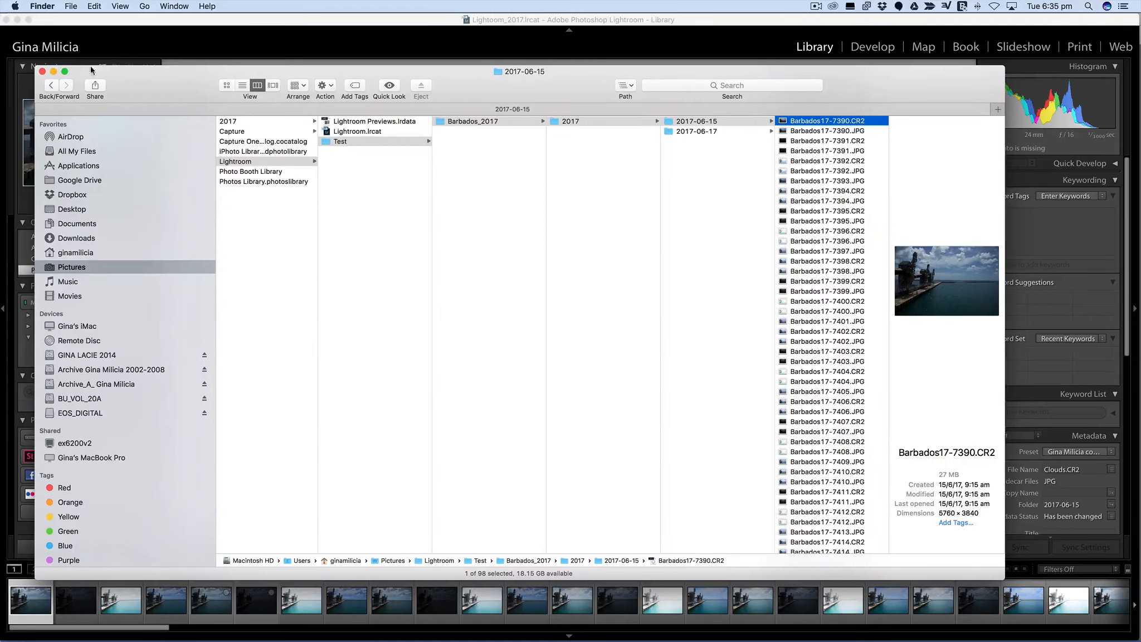
{"action": "left_click", "coordinate": [43, 71]}
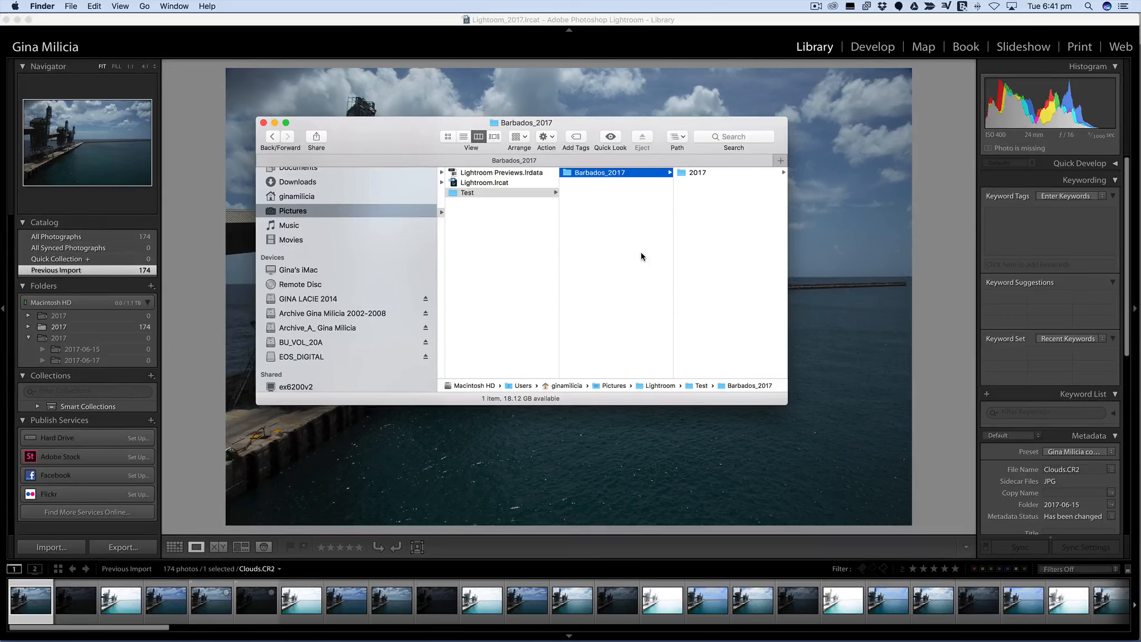
Rename the Barbados_2017 folder inside Test to Barbados_RAW_2017 in Finder
{"action": "left_click", "coordinate": [588, 173]}
{"action": "left_click", "coordinate": [576, 173]}
{"action": "type", "text": "RAW_"}
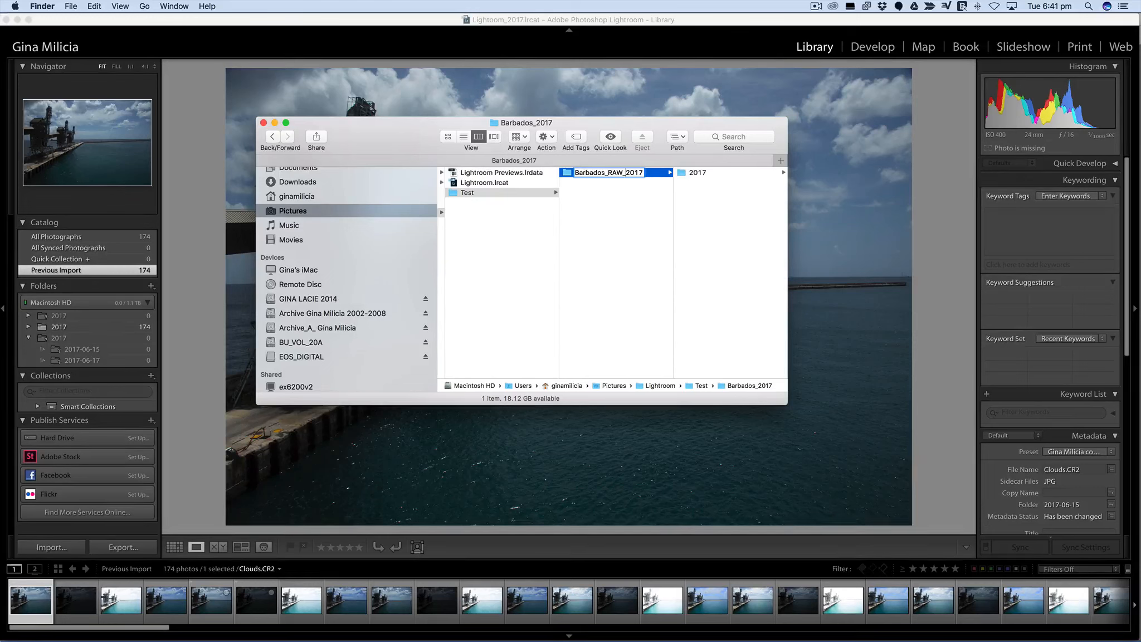
{"action": "left_click", "coordinate": [623, 226]}
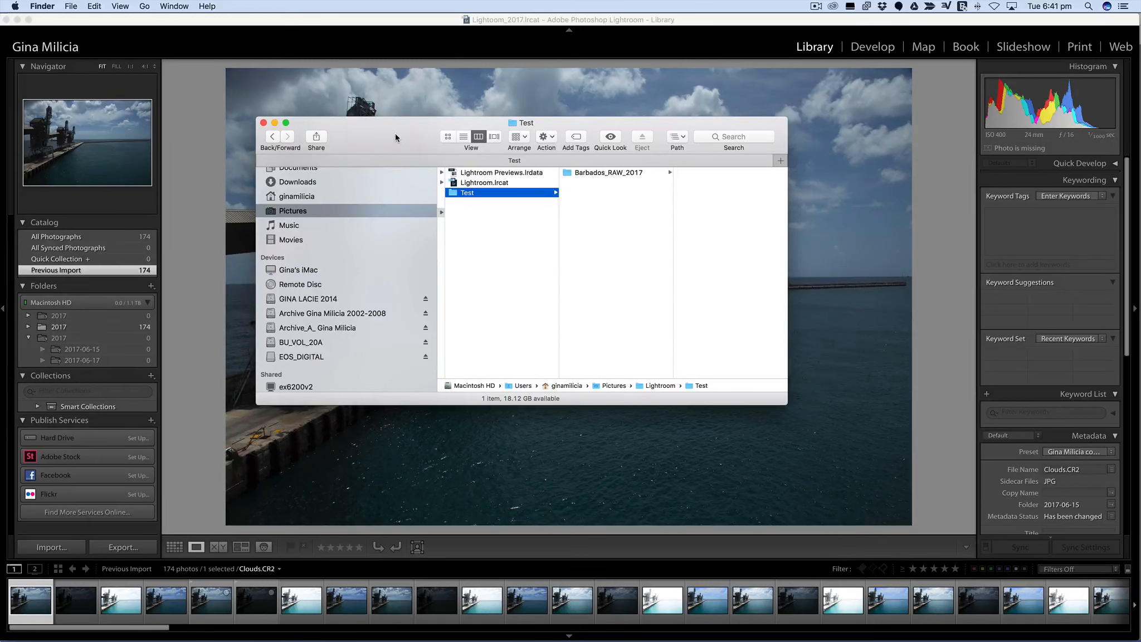
Switch to Lightroom, enlarge the filmstrip thumbnails and look along the photos for missing-file markers
{"action": "left_click_drag", "start_coordinate": [395, 133], "coordinate": [462, 135]}
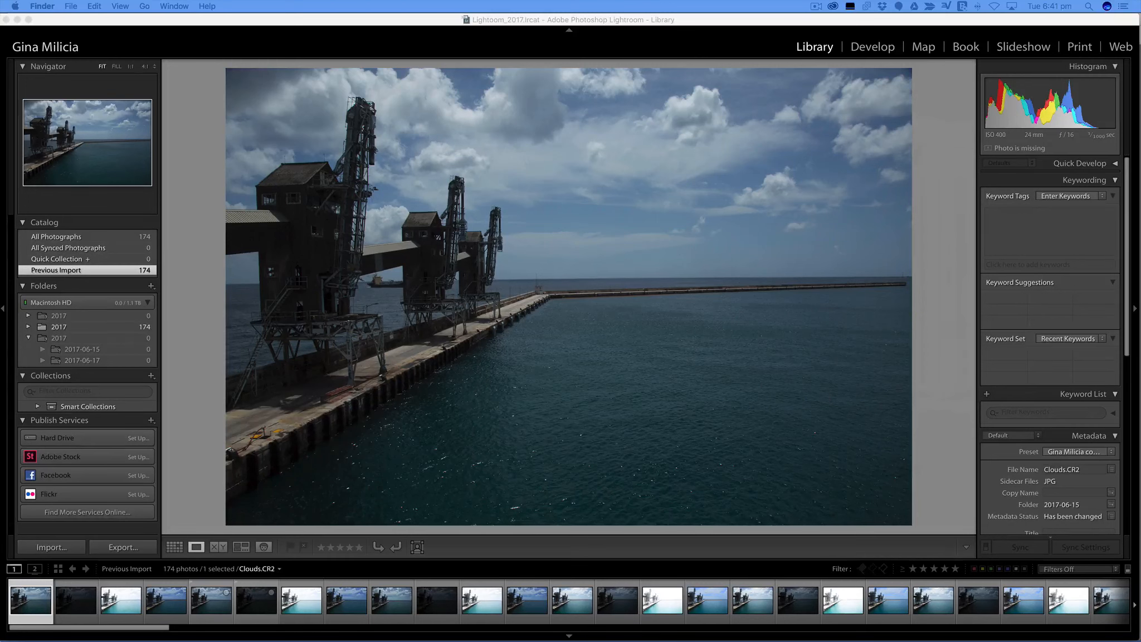
{"action": "left_click", "coordinate": [649, 413]}
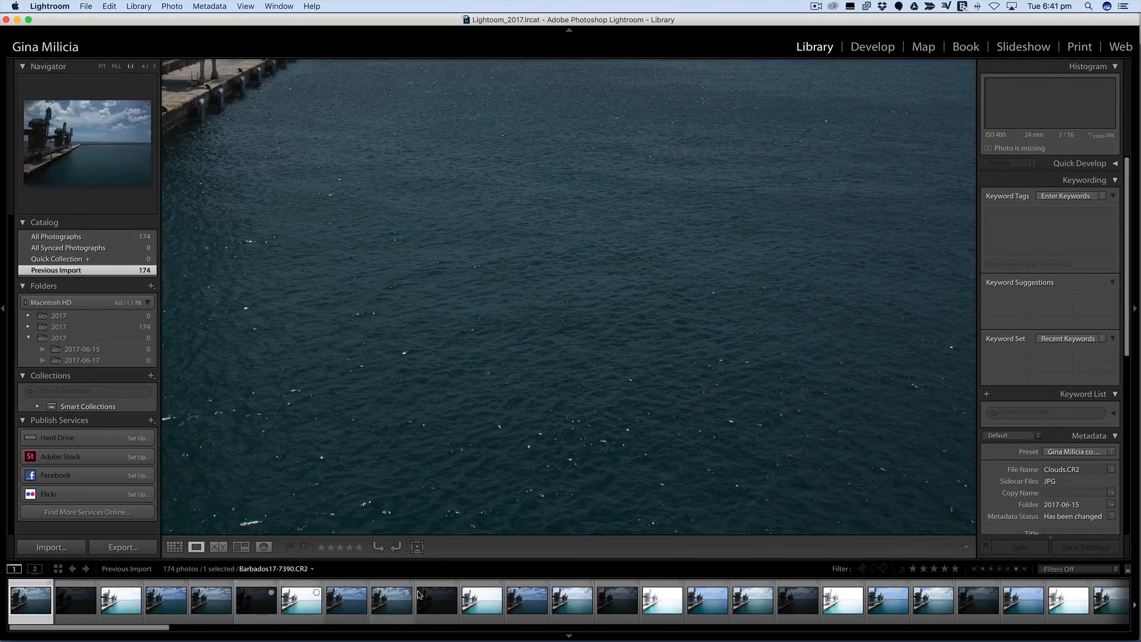
{"action": "left_click_drag", "start_coordinate": [490, 563], "coordinate": [507, 317]}
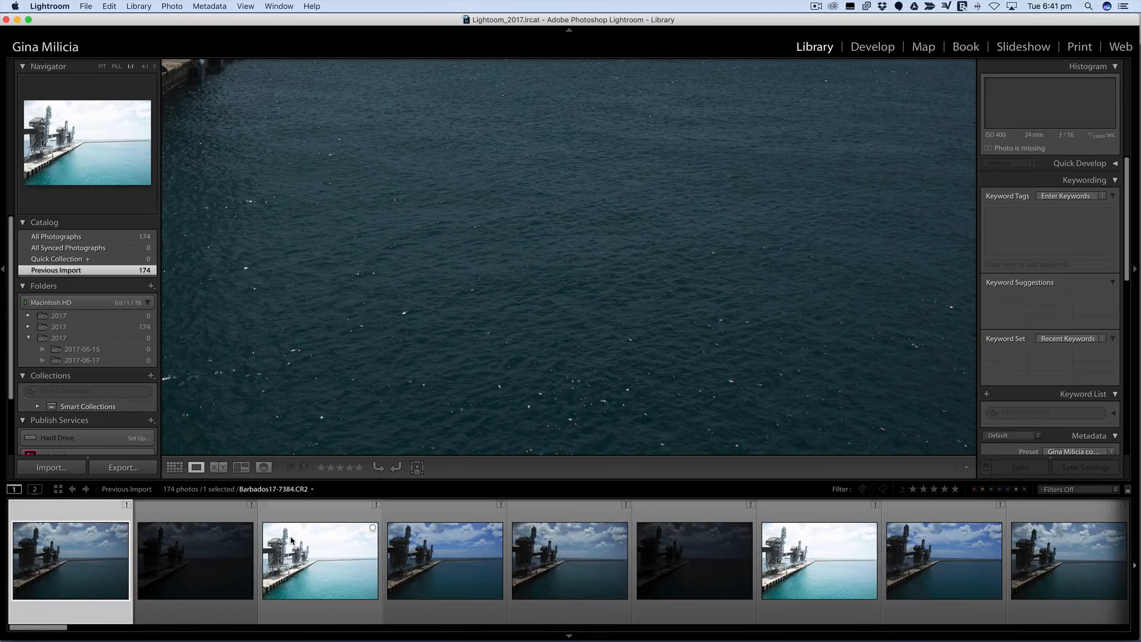
{"action": "scroll", "coordinate": [291, 540], "scroll_direction": "right", "scroll_amount": 10}
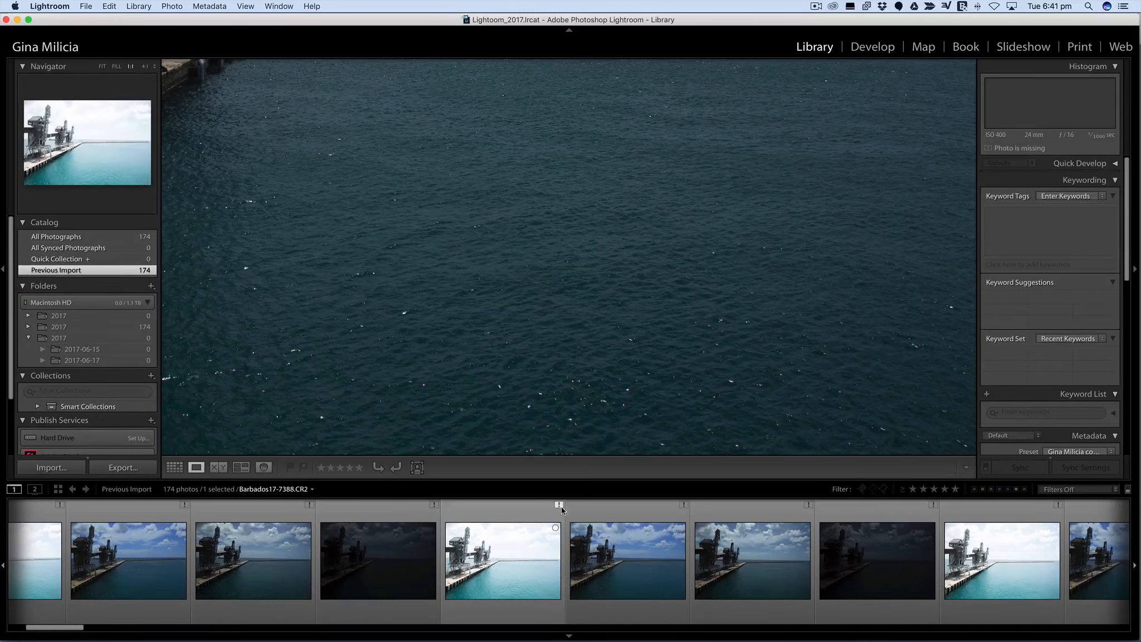
{"action": "scroll", "coordinate": [710, 515], "scroll_direction": "right", "scroll_amount": 1}
{"action": "scroll", "coordinate": [710, 516], "scroll_direction": "right", "scroll_amount": 3}
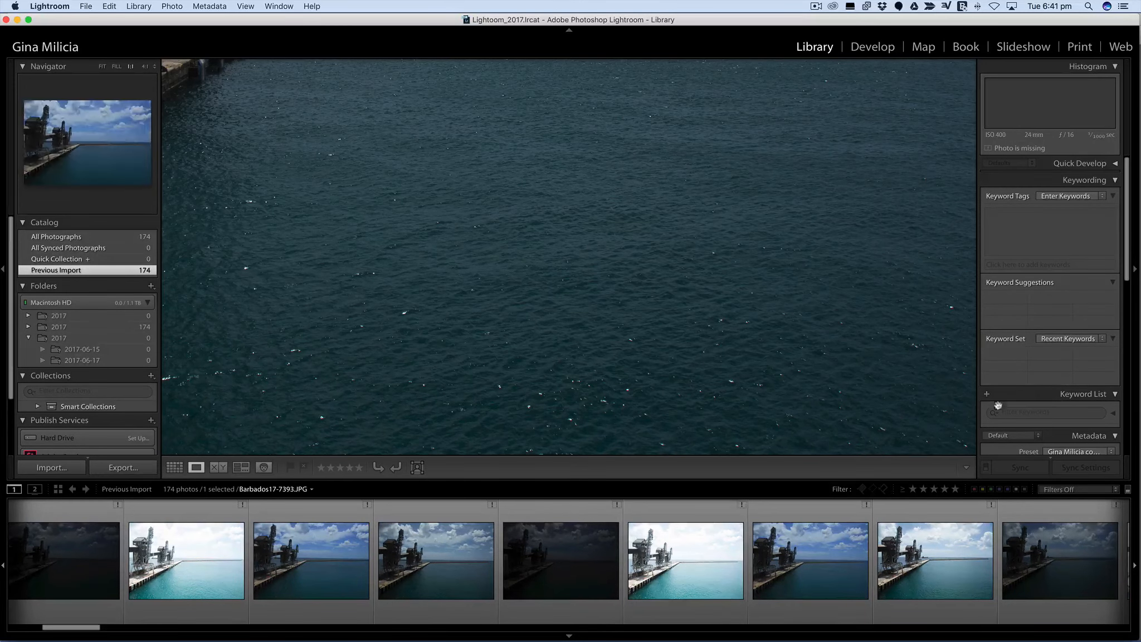
In Finder, inspect the 2017-06-15 folder inside Barbados_RAW_2017 > 2017, review its parent folders, and close the Finder window
{"action": "left_click_drag", "start_coordinate": [1136, 105], "coordinate": [433, 107]}
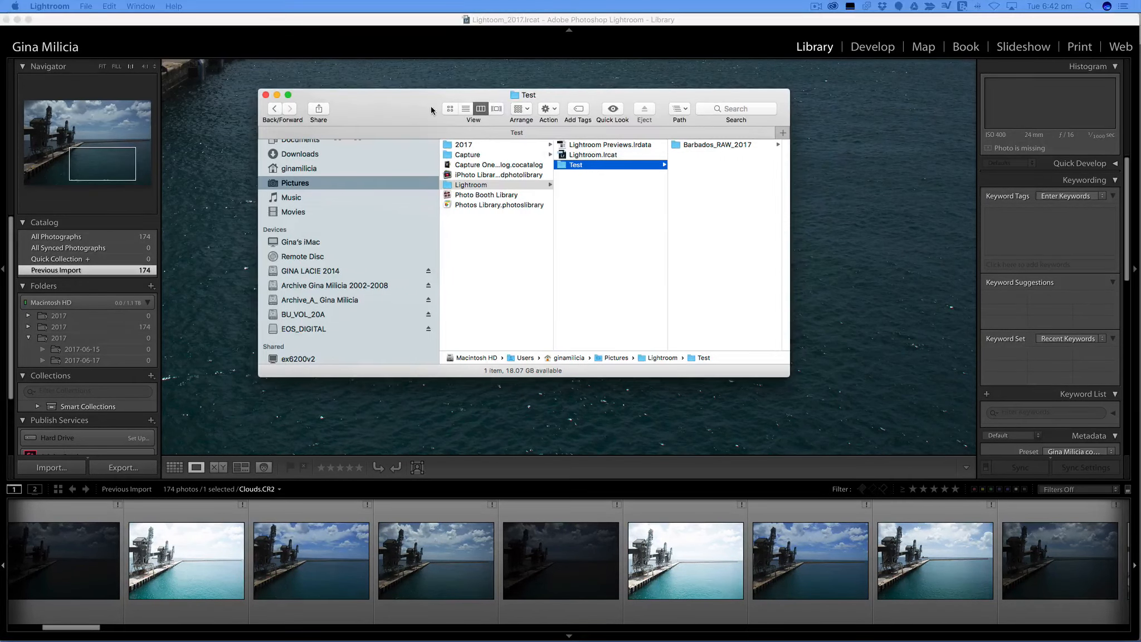
{"action": "left_click", "coordinate": [699, 147]}
{"action": "left_click", "coordinate": [710, 146]}
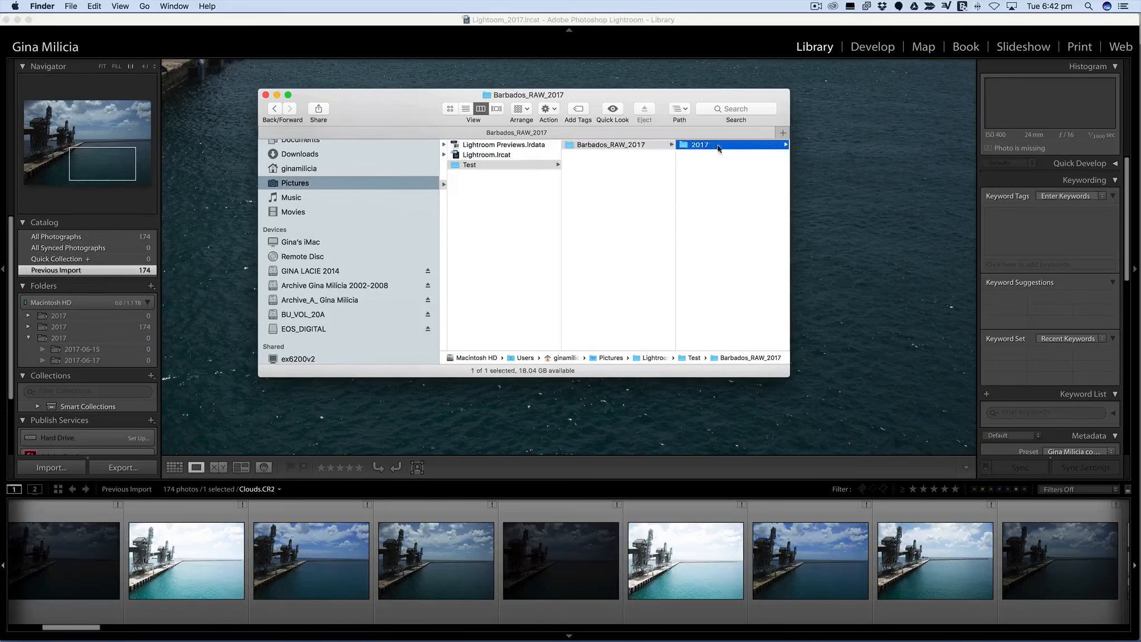
{"action": "left_click", "coordinate": [729, 147]}
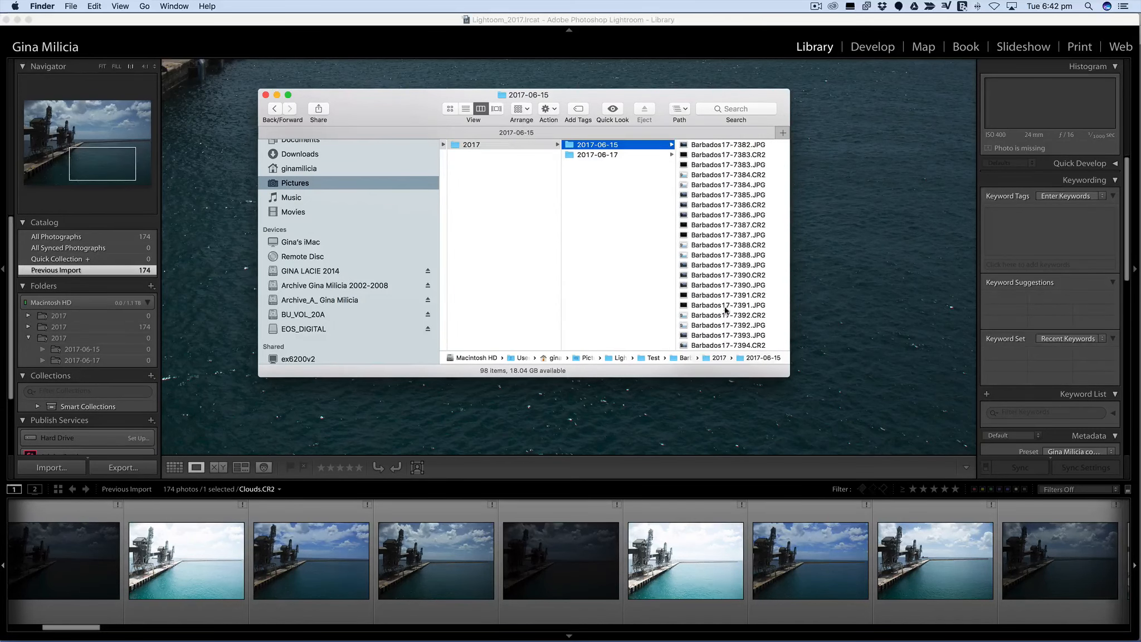
{"action": "scroll", "coordinate": [522, 248], "scroll_direction": "left", "scroll_amount": 5}
{"action": "scroll", "coordinate": [523, 246], "scroll_direction": "left", "scroll_amount": 5}
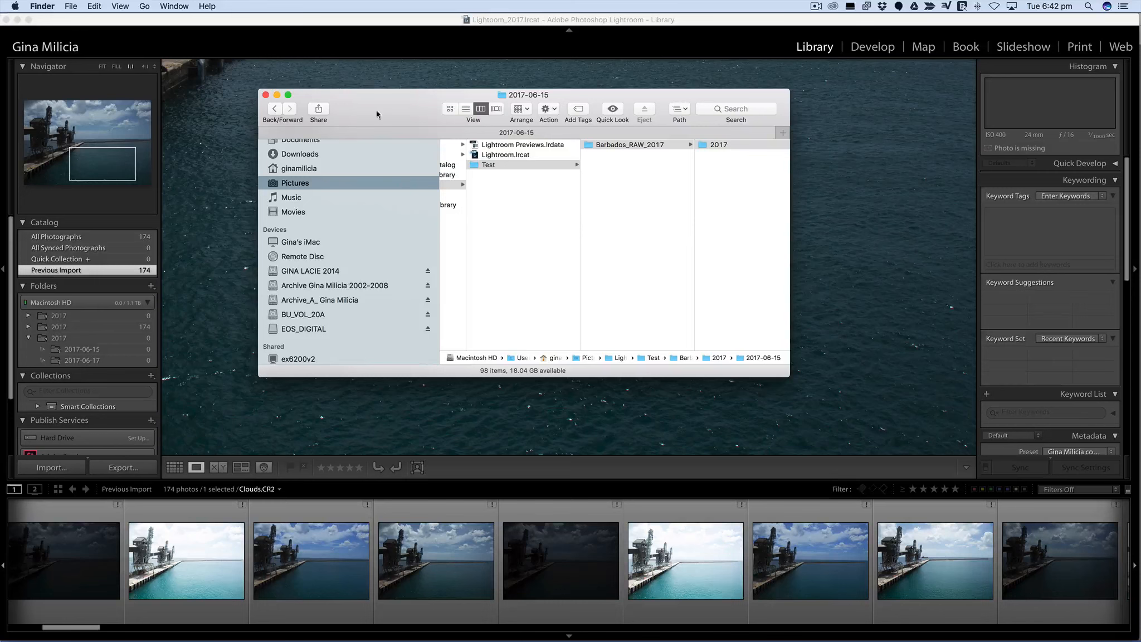
{"action": "key", "text": "super+w"}
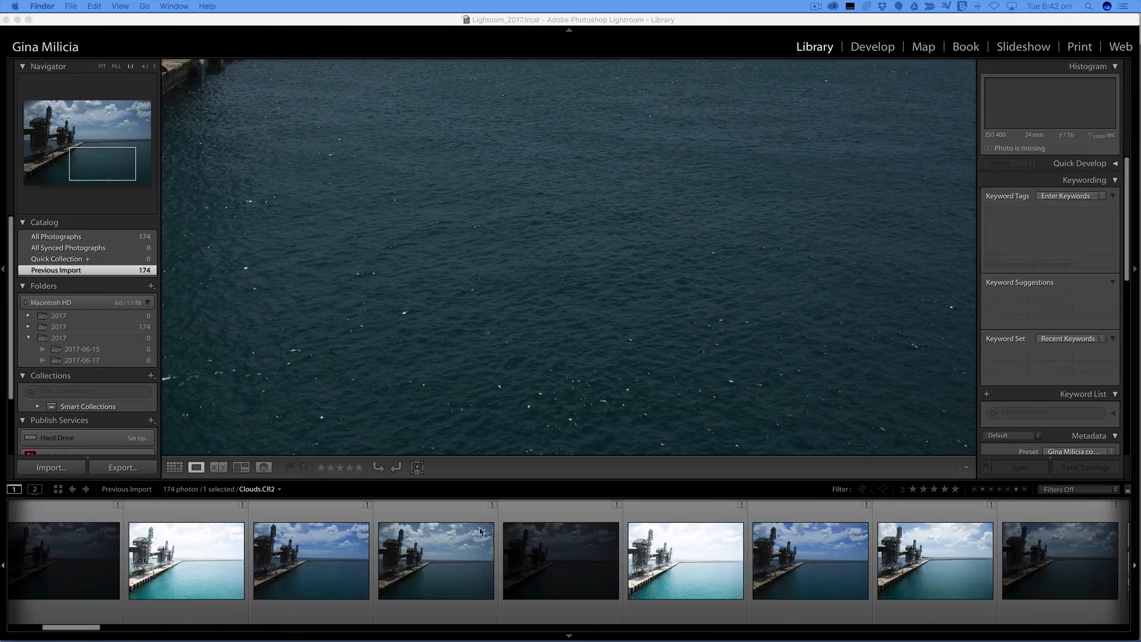
Switch Lightroom to the Develop module, check the previous location of missing photo Barbados17-7389.JPG, and dismiss the locate prompt
{"action": "scroll", "coordinate": [465, 537], "scroll_direction": "up", "scroll_amount": 3}
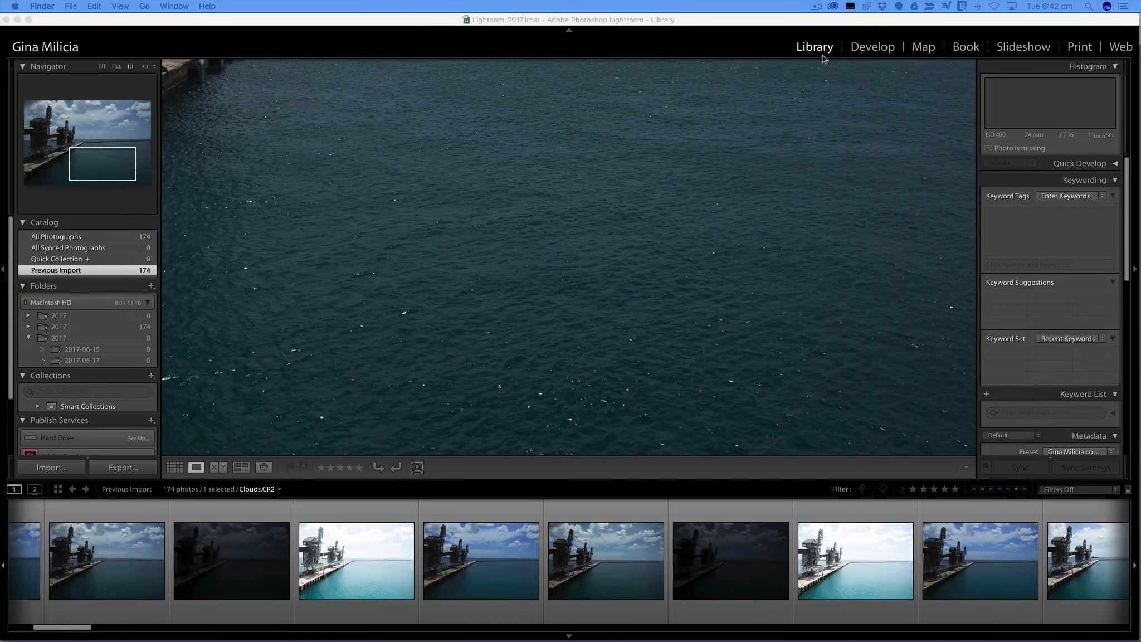
{"action": "left_click", "coordinate": [881, 49]}
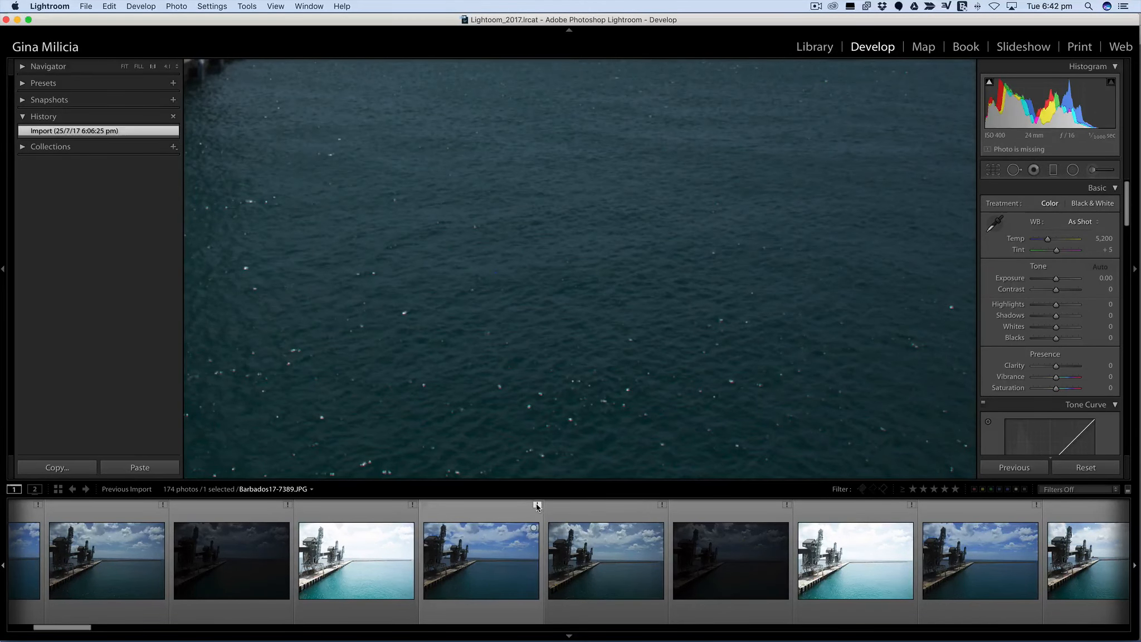
{"action": "left_click", "coordinate": [536, 505]}
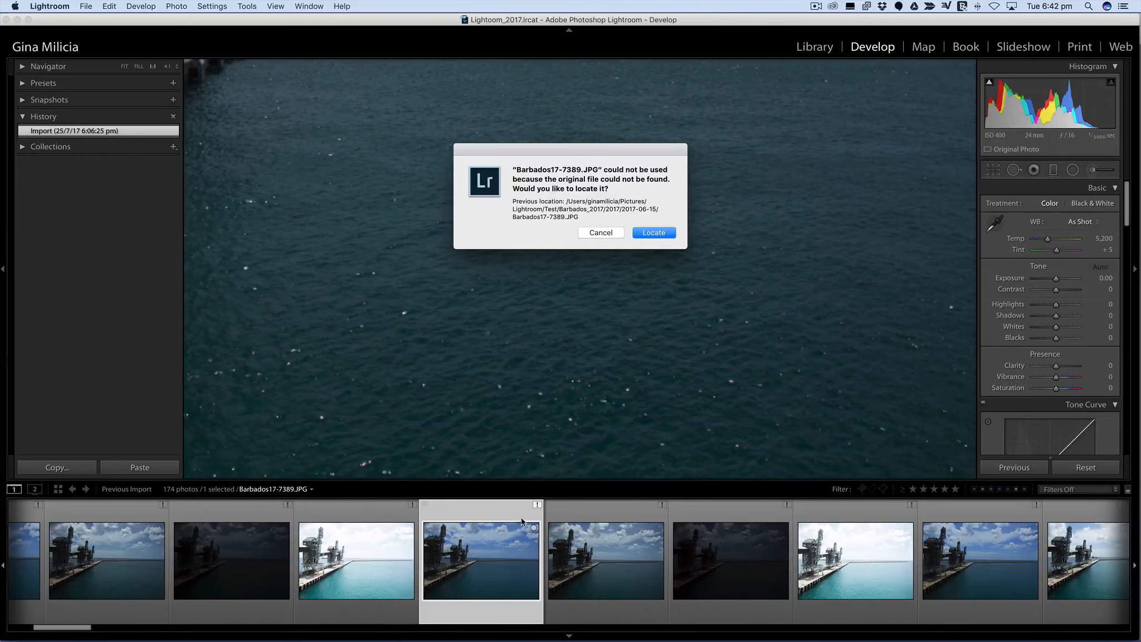
{"action": "left_click", "coordinate": [601, 233]}
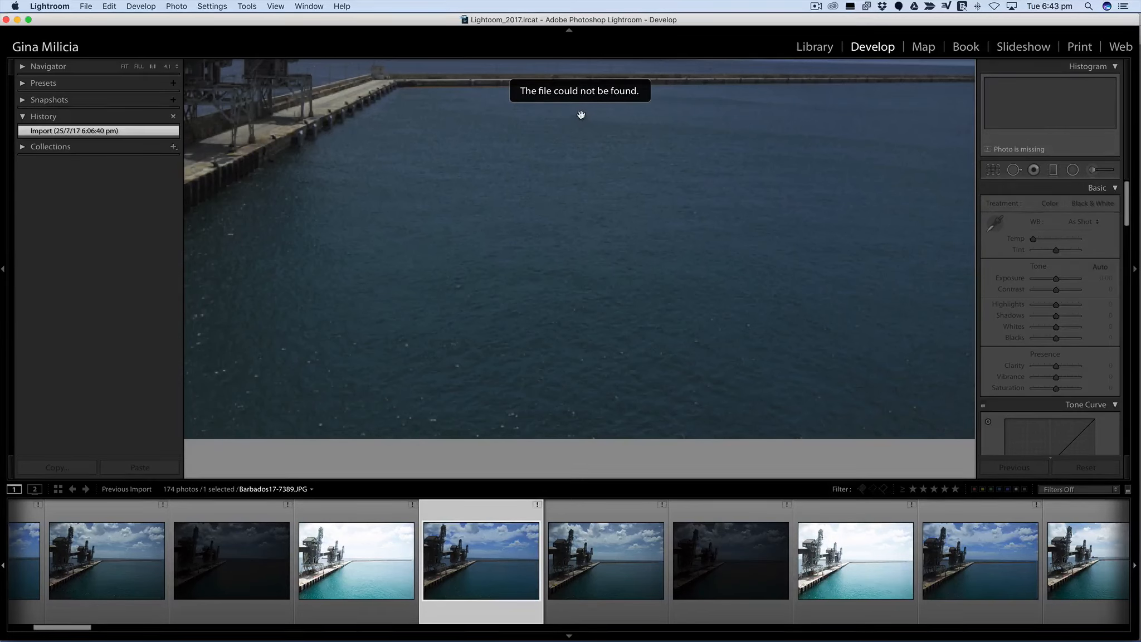
Set the preview zoom to Fit and start locating the missing photo Barbados17-7389.JPG
{"action": "left_click", "coordinate": [124, 67]}
{"action": "left_click", "coordinate": [537, 505]}
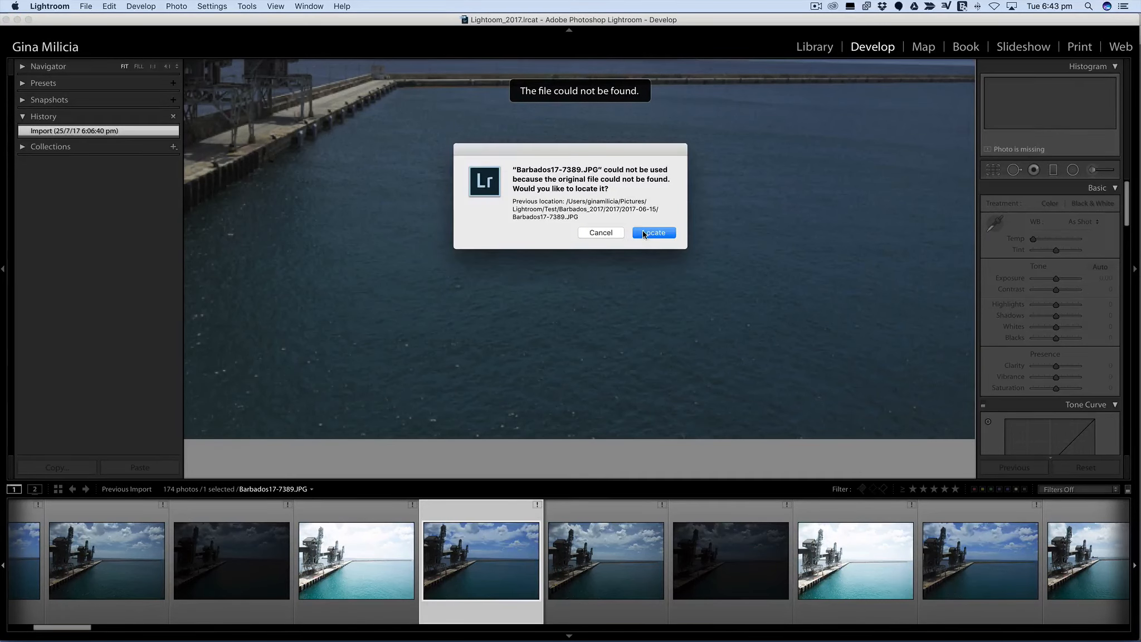